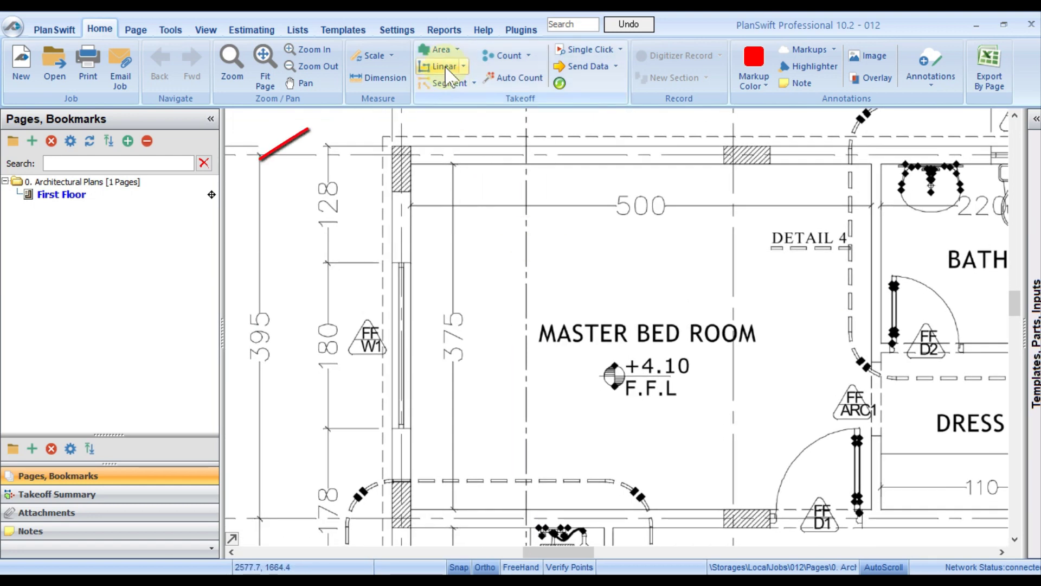
# Create a new dark red linear takeoff named WALL.
pyautogui.click(444, 70)
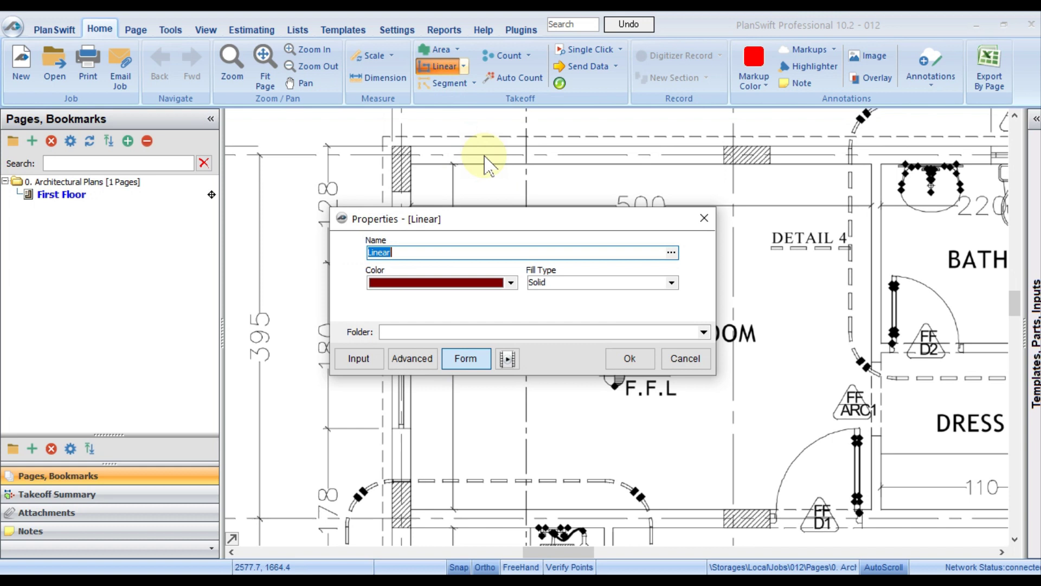
pyautogui.write('WALL')
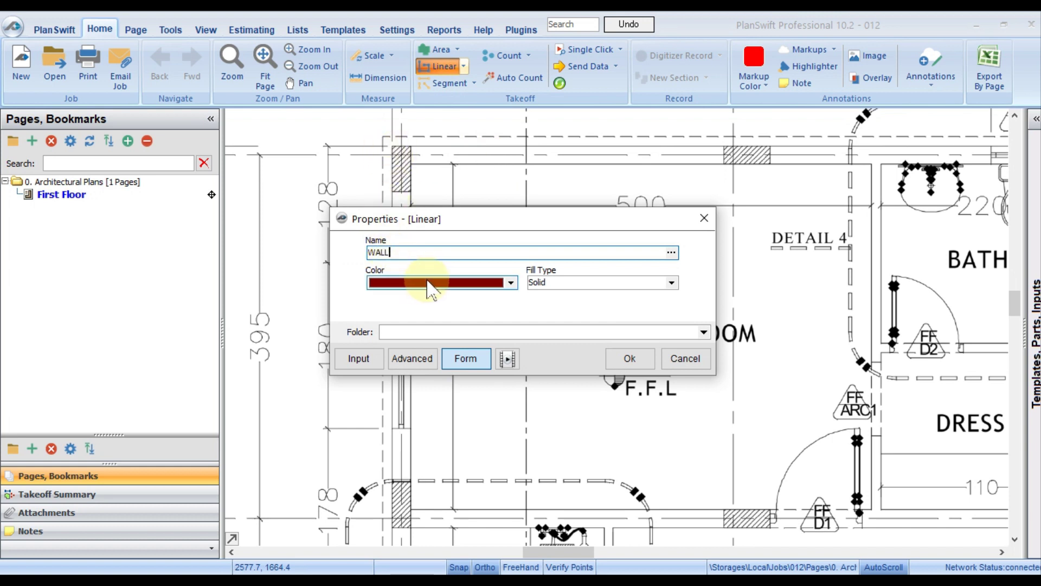
pyautogui.click(436, 283)
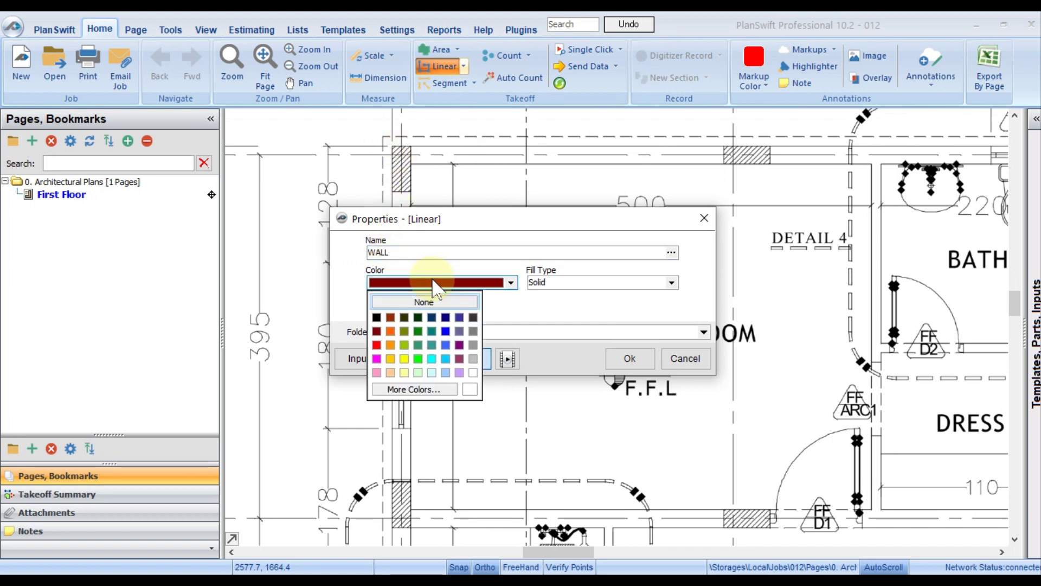
pyautogui.click(624, 358)
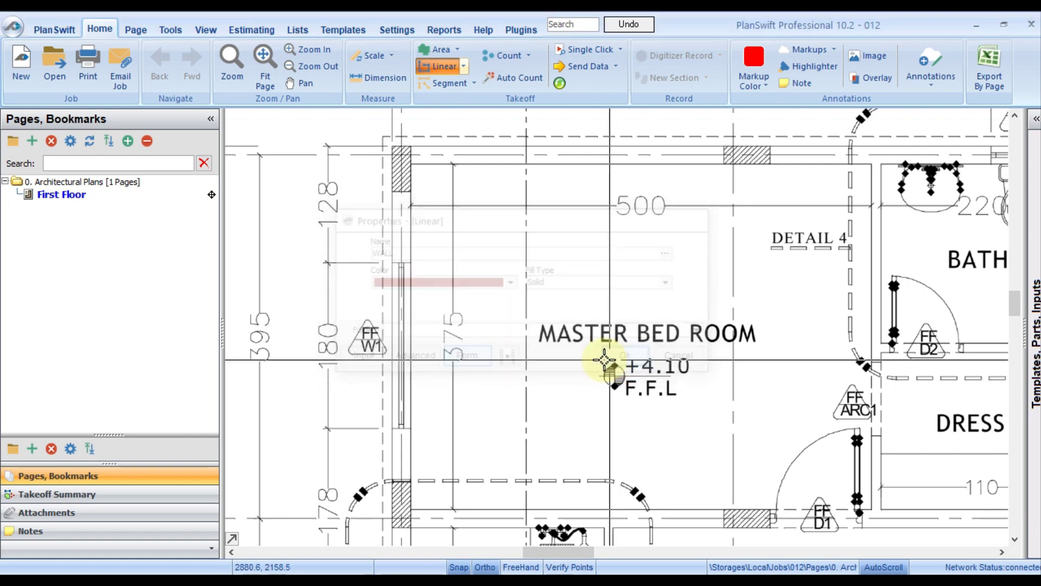
# Trace WALL around the master bedroom, bath and dress walls, totalling 88.0 m, then stop.
pyautogui.click(409, 154)
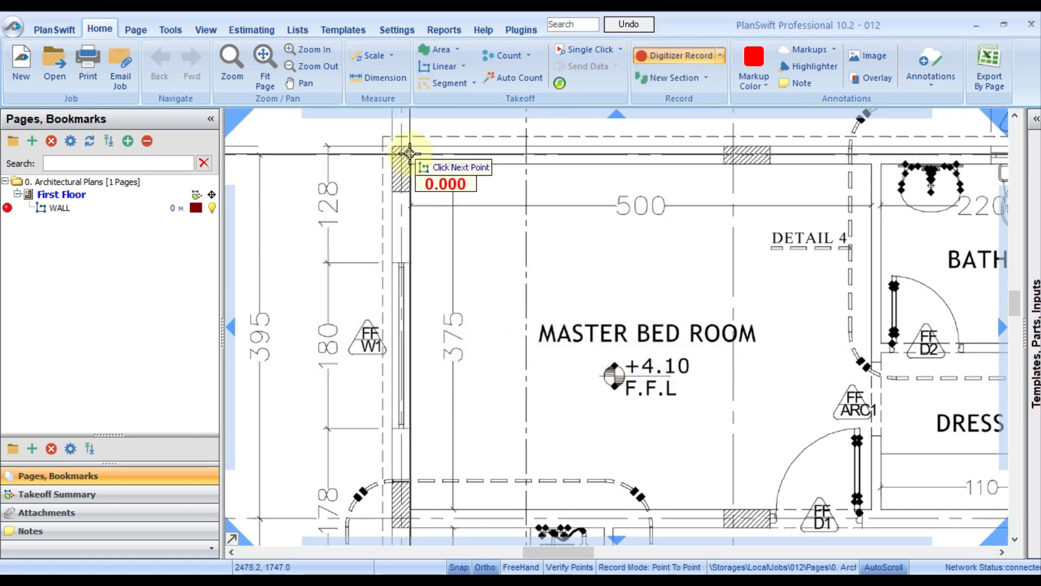
pyautogui.scroll(-4, 409, 154)
pyautogui.scroll(1, 612, 158)
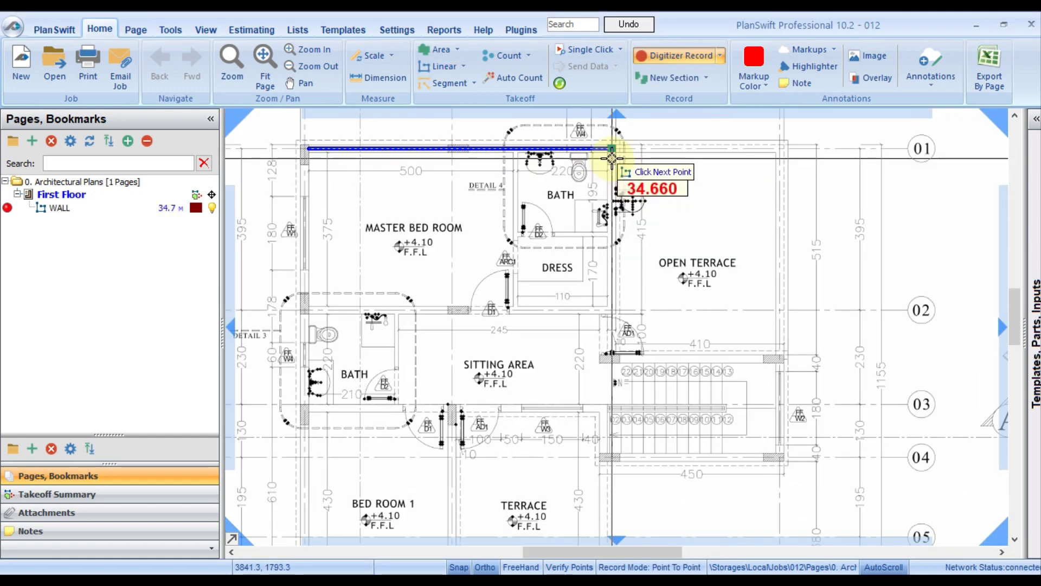
pyautogui.click(612, 158)
pyautogui.click(612, 313)
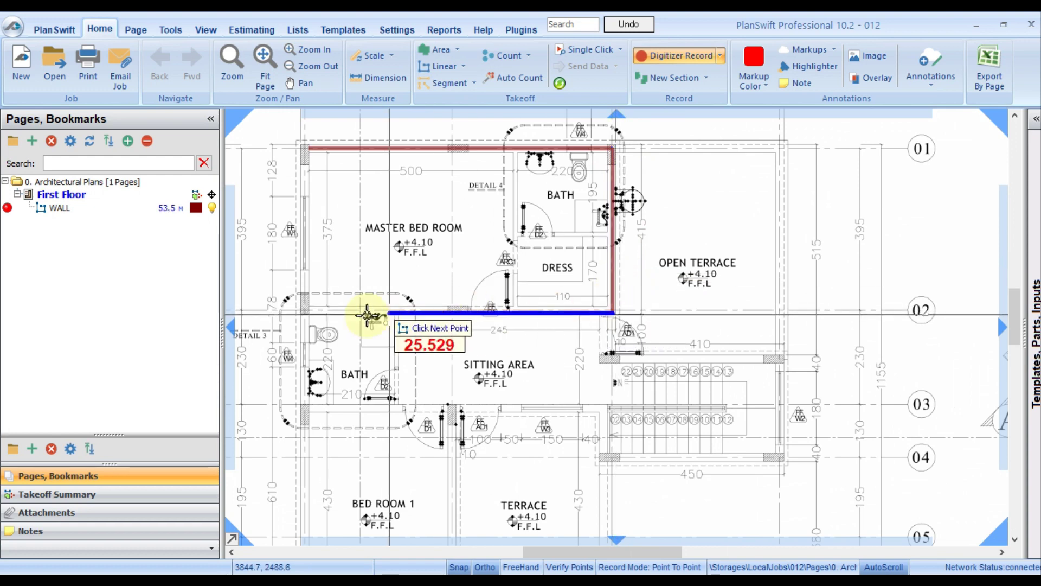
pyautogui.doubleClick(307, 313)
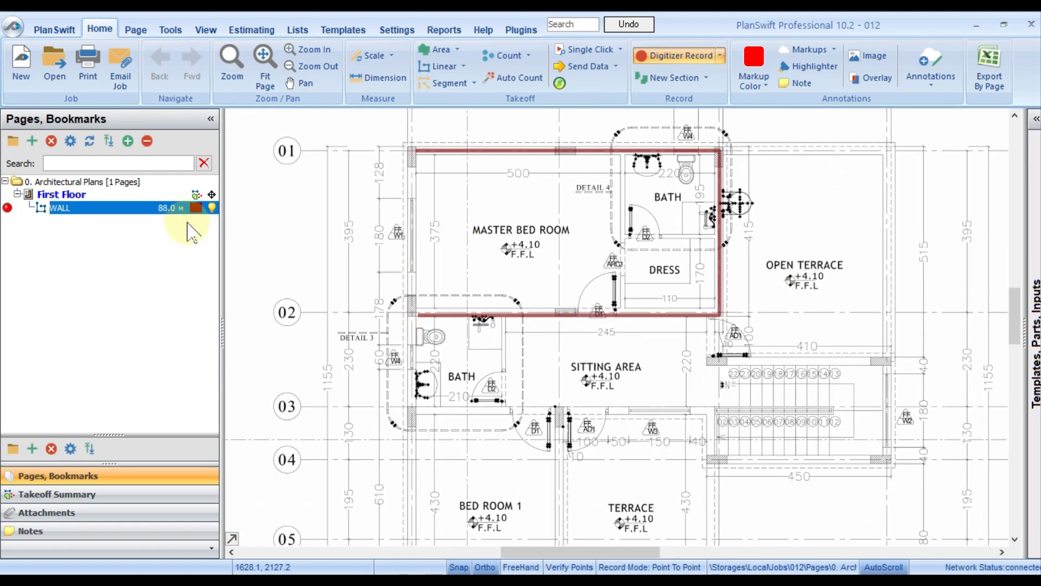
pyautogui.rightClick(326, 233)
pyautogui.click(350, 260)
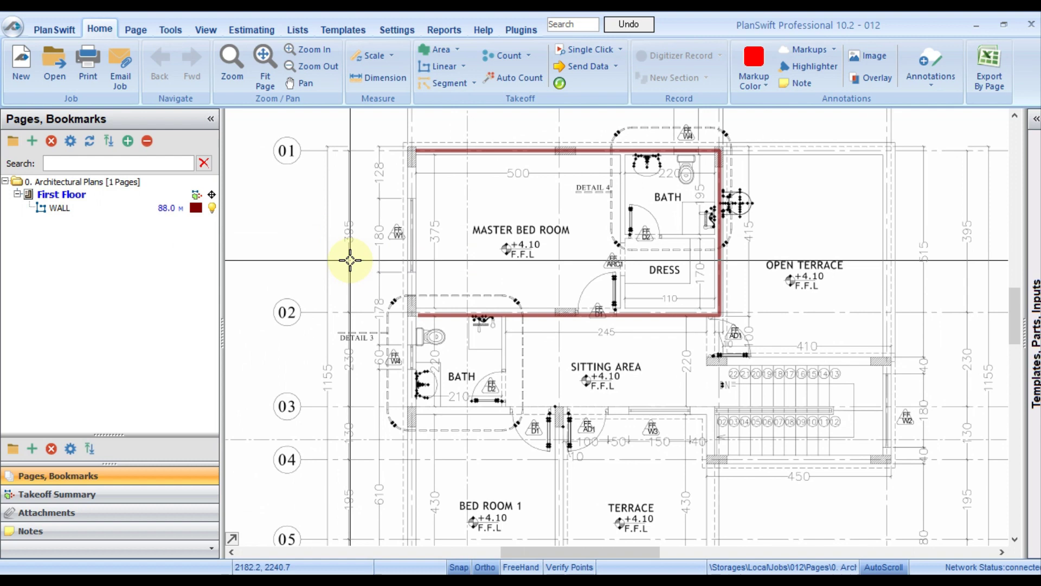
pyautogui.scroll(-2, 350, 260)
pyautogui.scroll(-3, 350, 261)
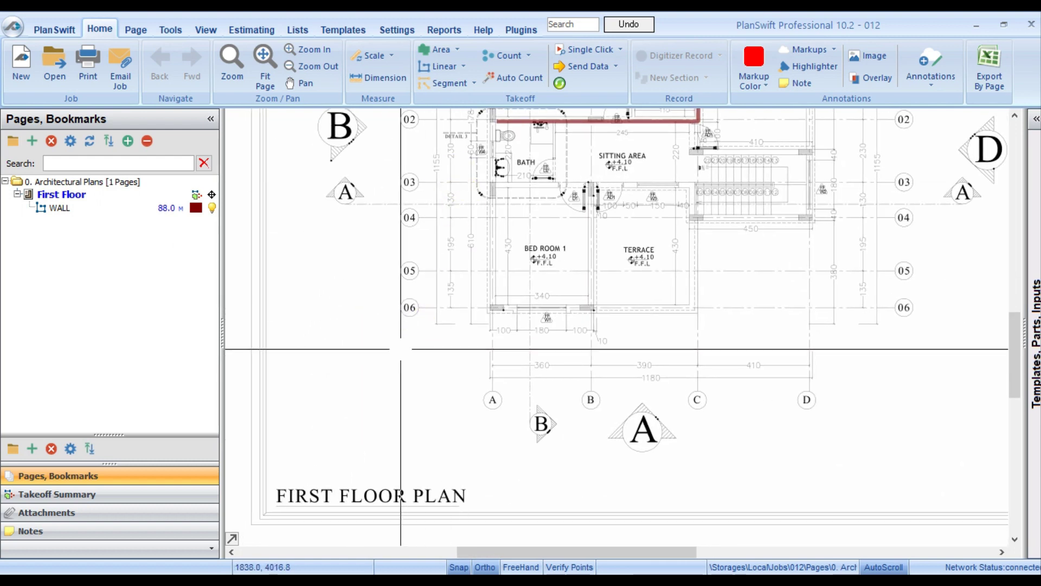
pyautogui.scroll(3, 585, 169)
pyautogui.click(754, 420)
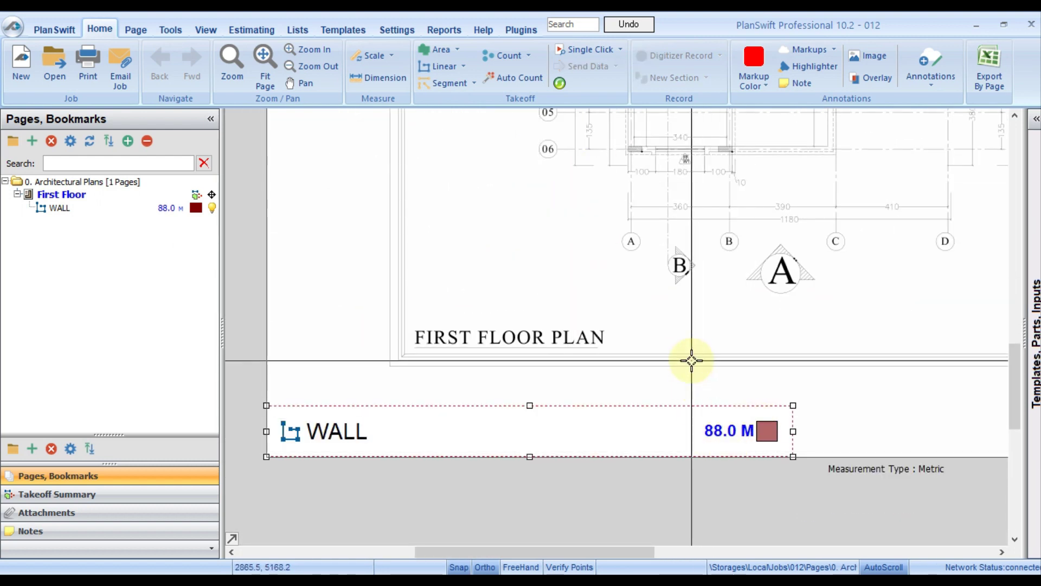
pyautogui.click(688, 360)
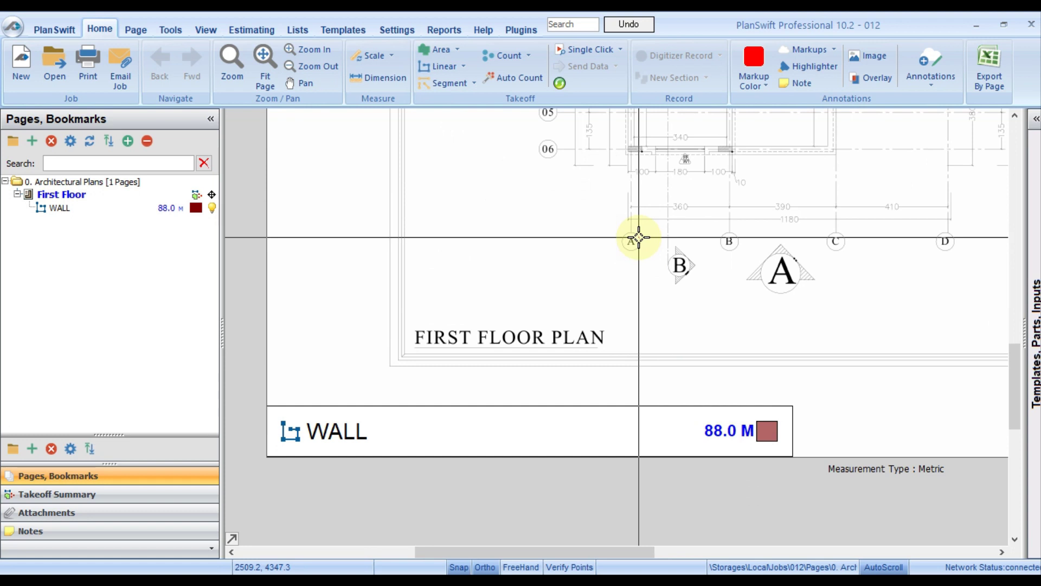
pyautogui.scroll(-3, 639, 237)
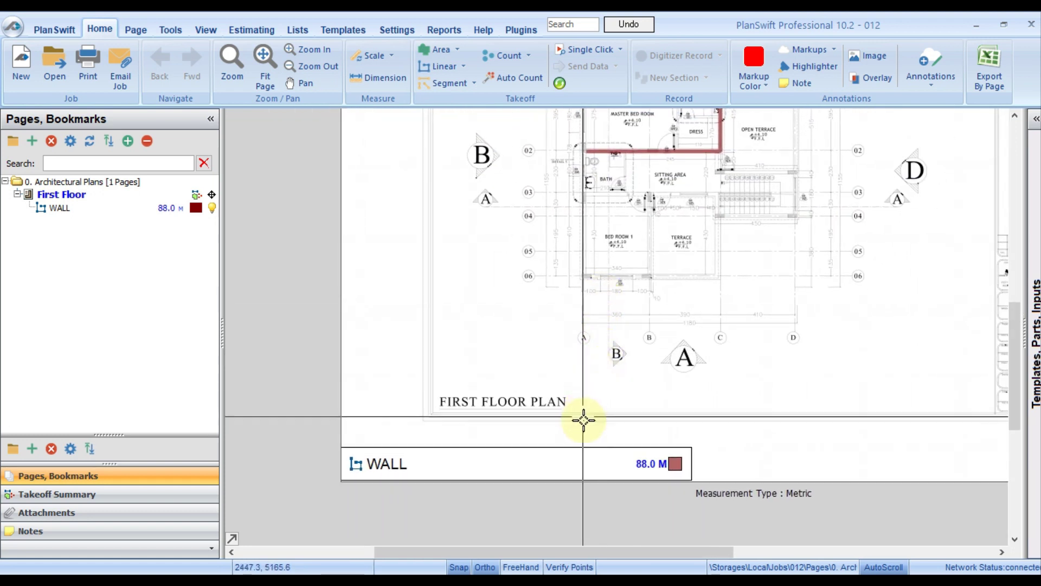
pyautogui.scroll(2, 583, 419)
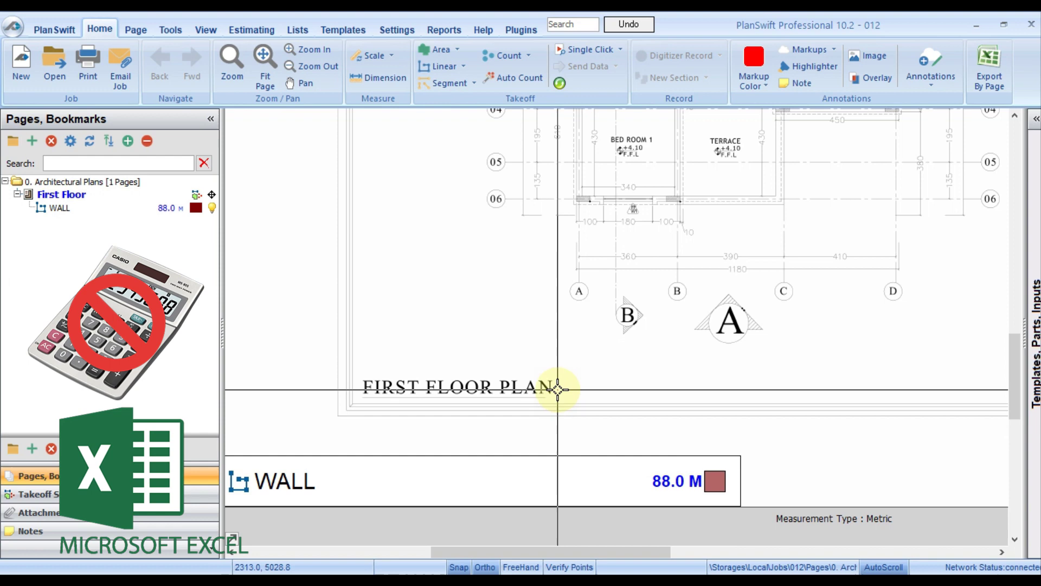
pyautogui.scroll(-2, 542, 379)
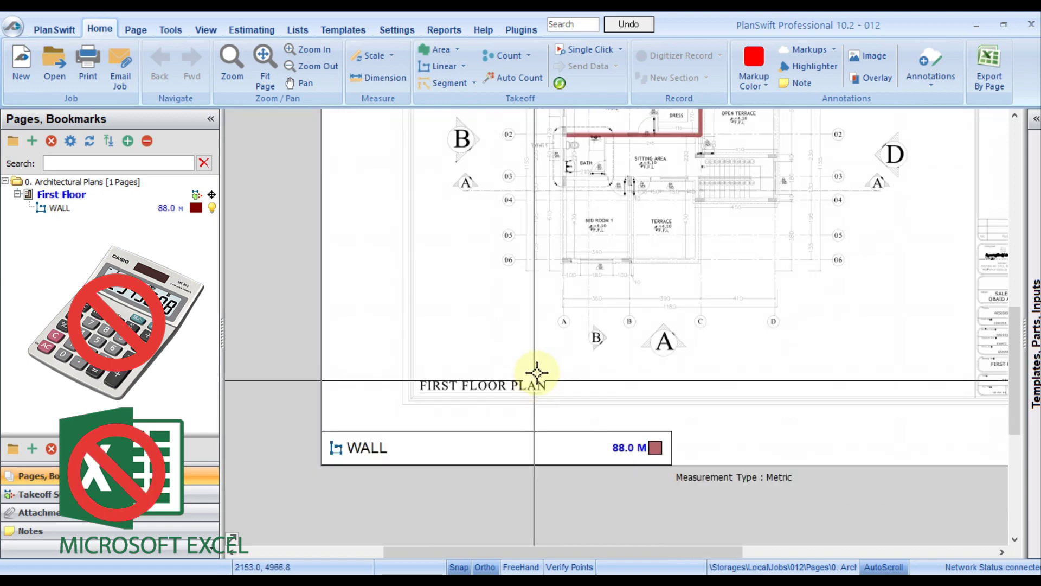
pyautogui.scroll(-1, 623, 325)
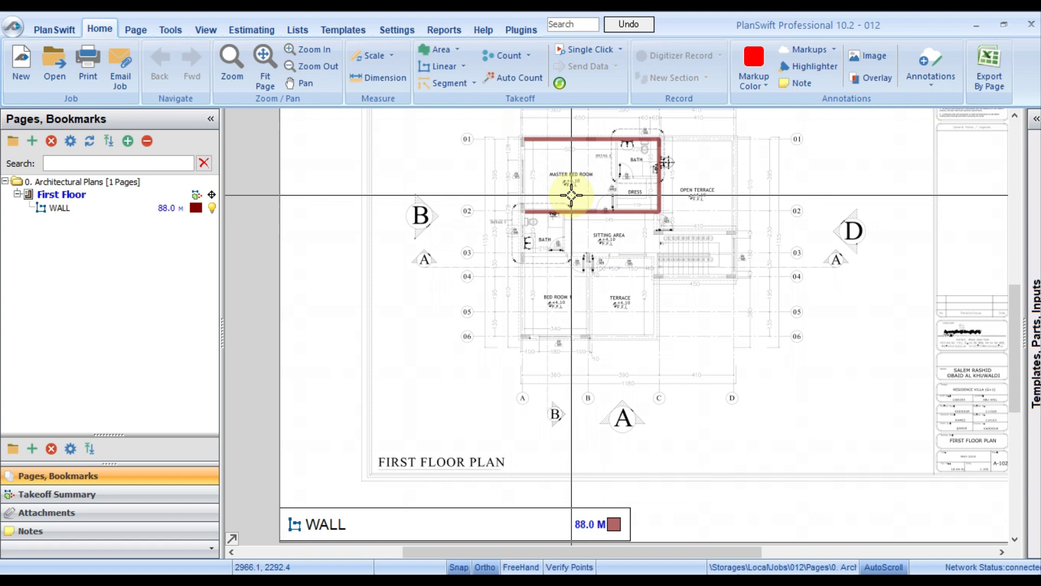
pyautogui.scroll(3, 603, 134)
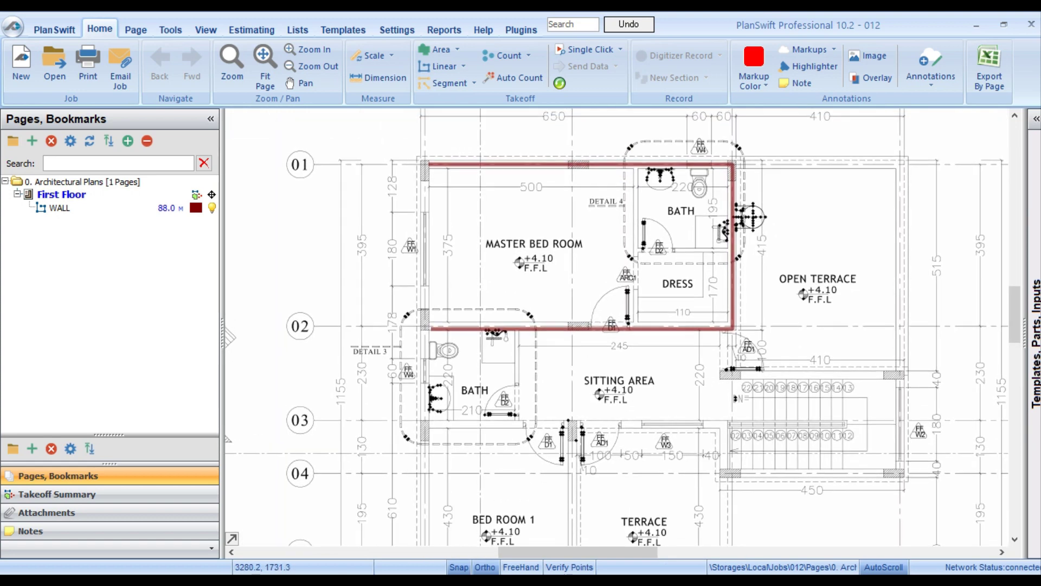
# Hide the WALL takeoff on the First Floor plan and show the Templates library.
pyautogui.click(216, 211)
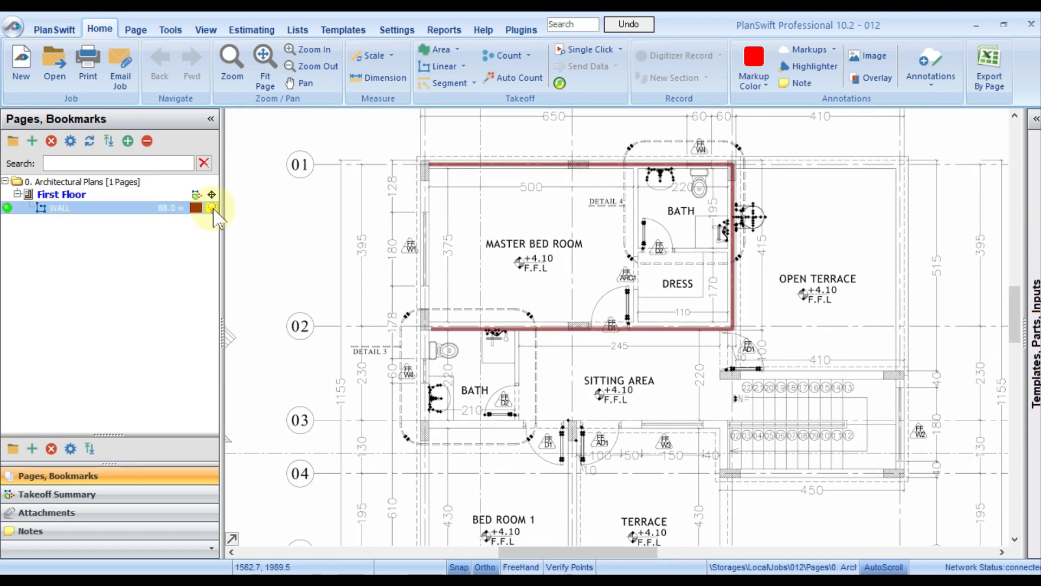
pyautogui.click(212, 208)
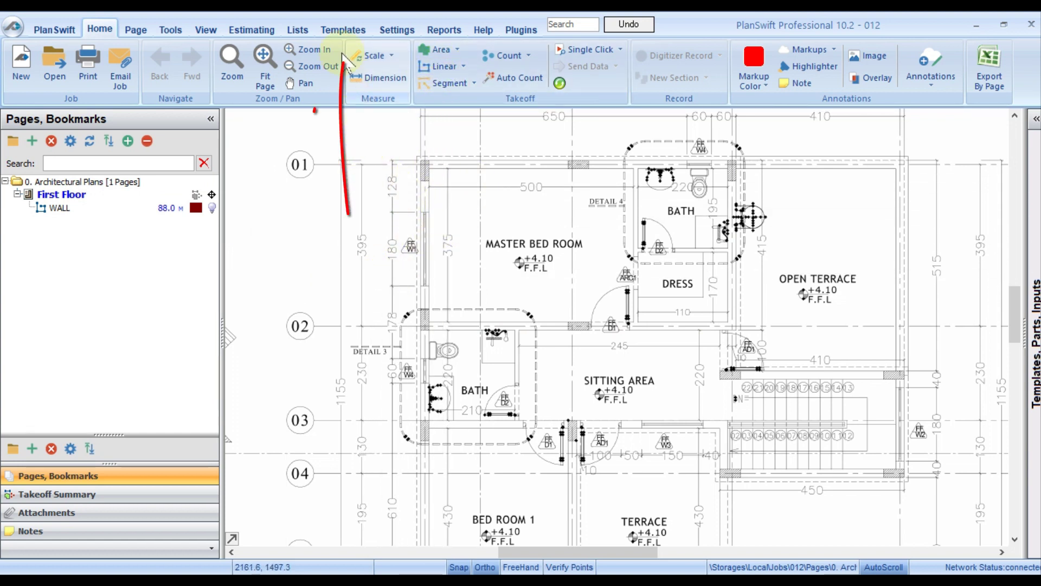
pyautogui.click(340, 30)
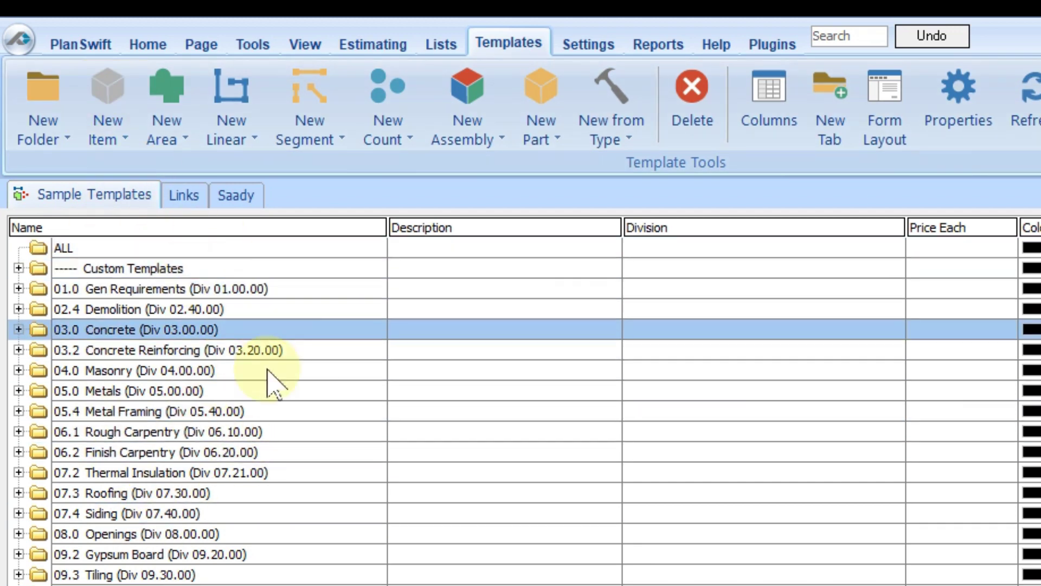
# Create a new, empty local template tab named TEST.
pyautogui.click(830, 128)
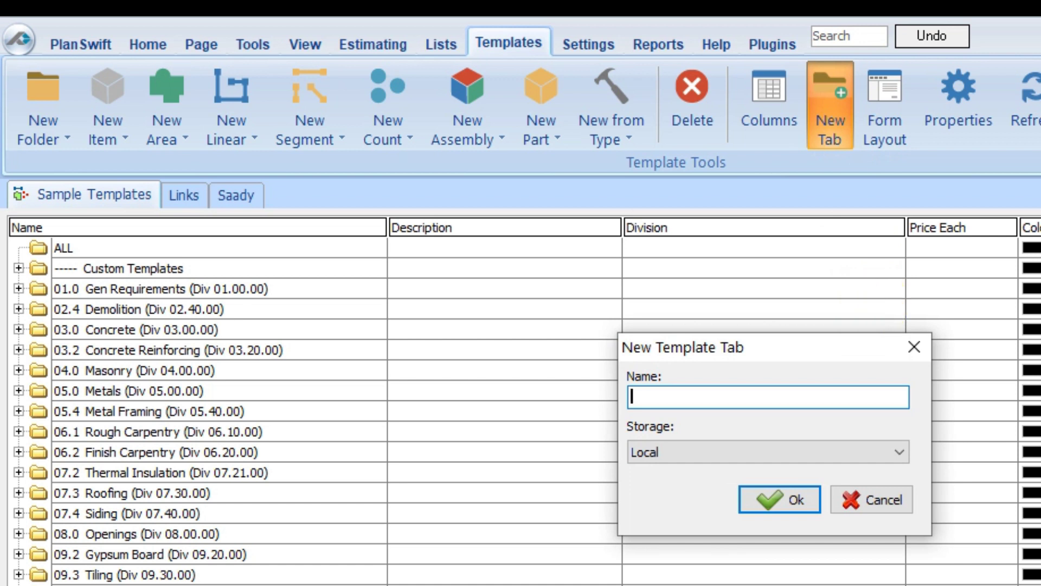
pyautogui.click(784, 500)
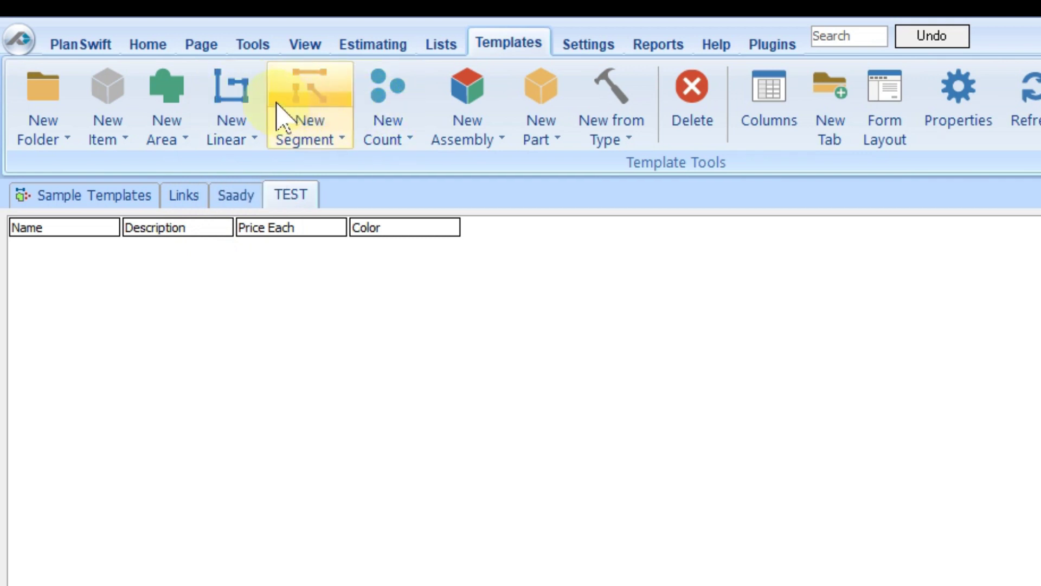
# Add a linear template item named 'WALL -' with Red colour to the TEST tab.
pyautogui.click(242, 92)
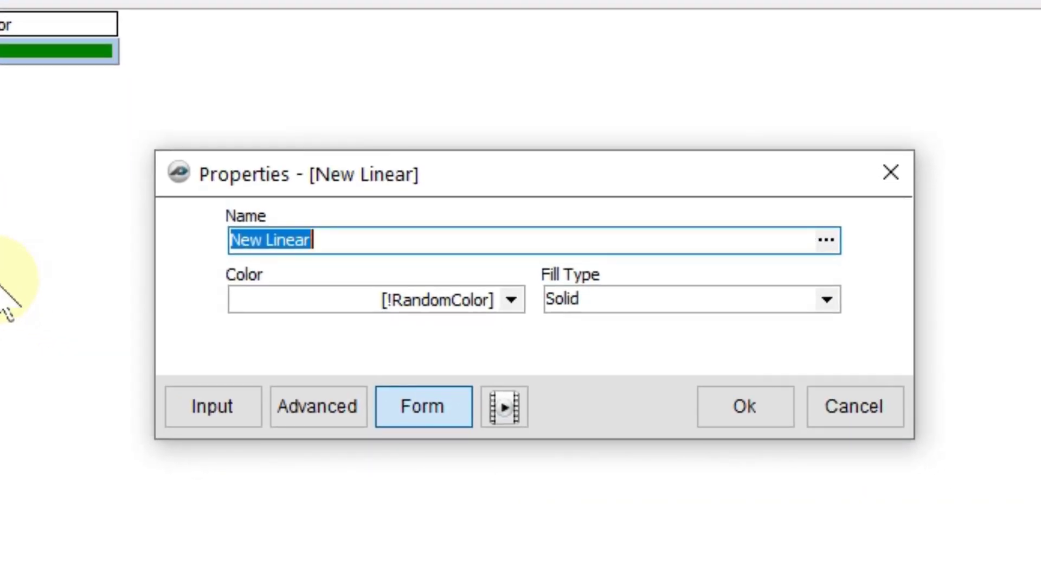
pyautogui.write('WALL -')
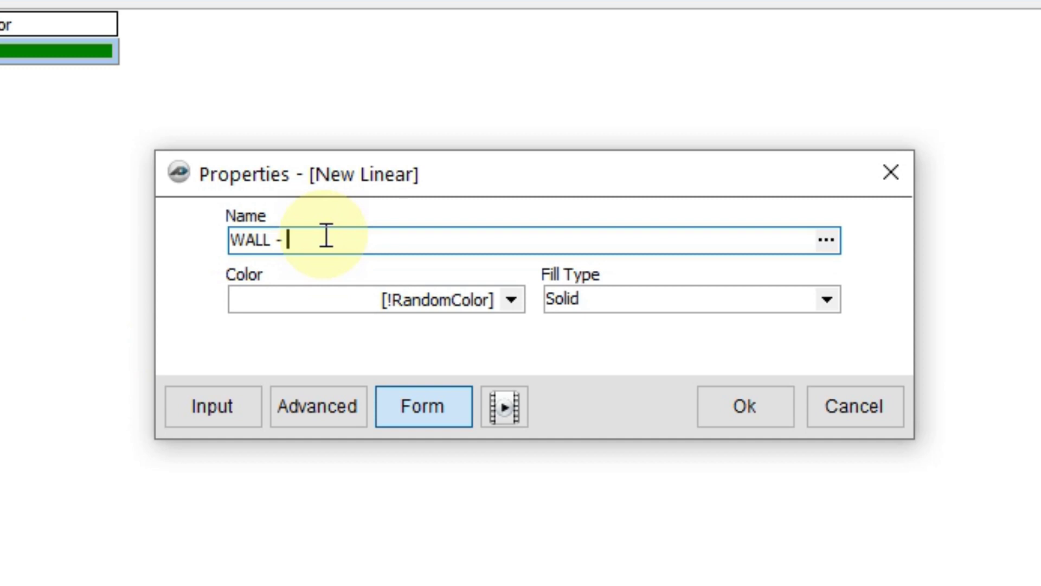
pyautogui.moveTo(330, 239); pyautogui.dragTo(213, 242)
pyautogui.click(308, 251)
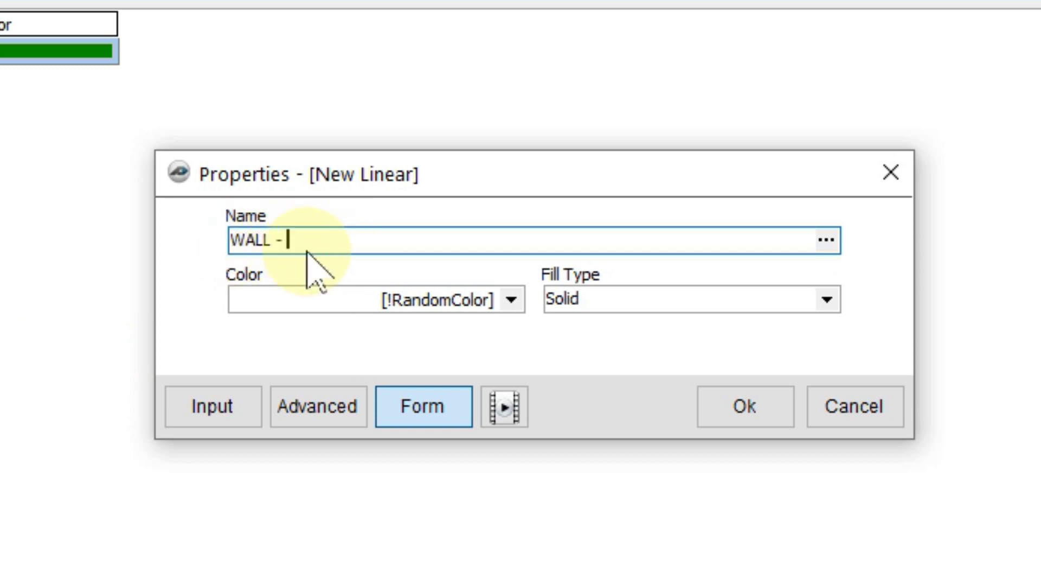
pyautogui.write('1')
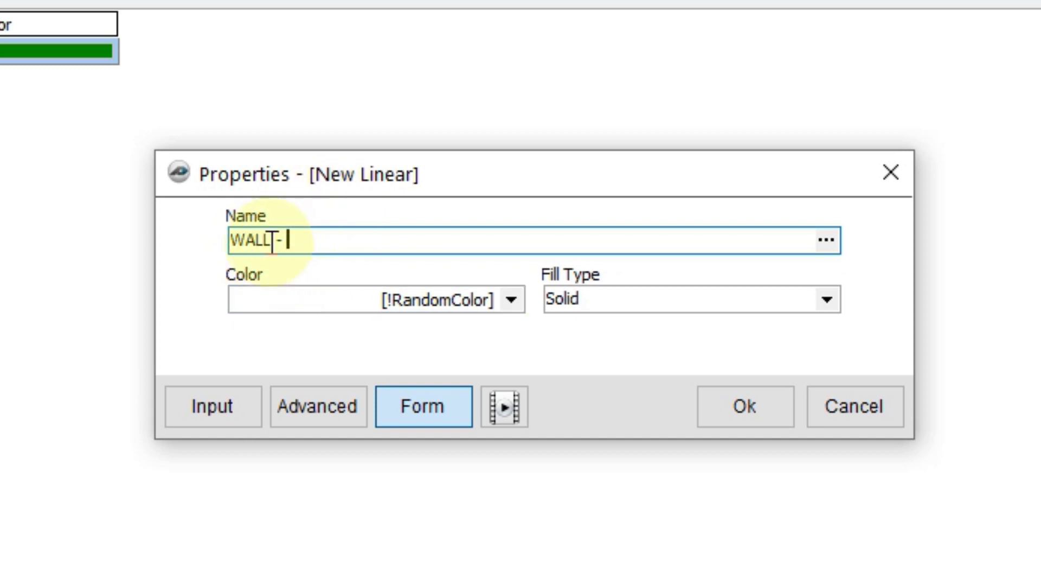
pyautogui.click(345, 299)
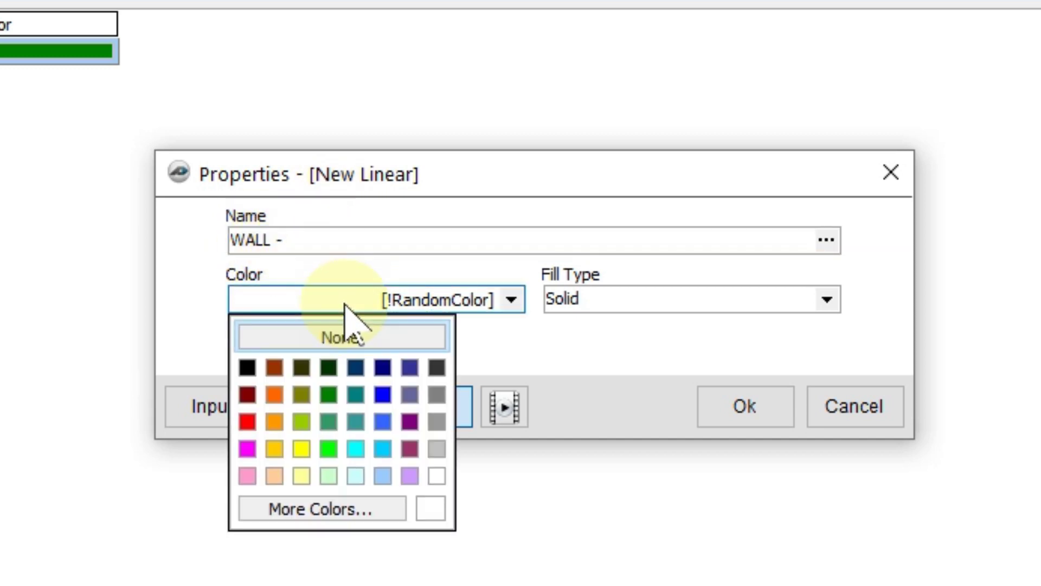
pyautogui.click(249, 421)
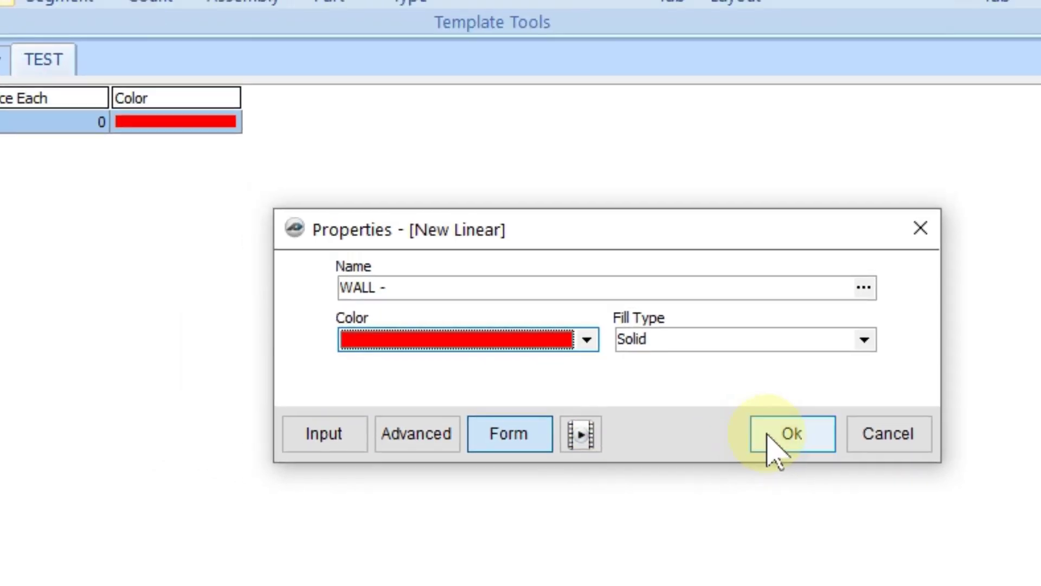
pyautogui.click(746, 406)
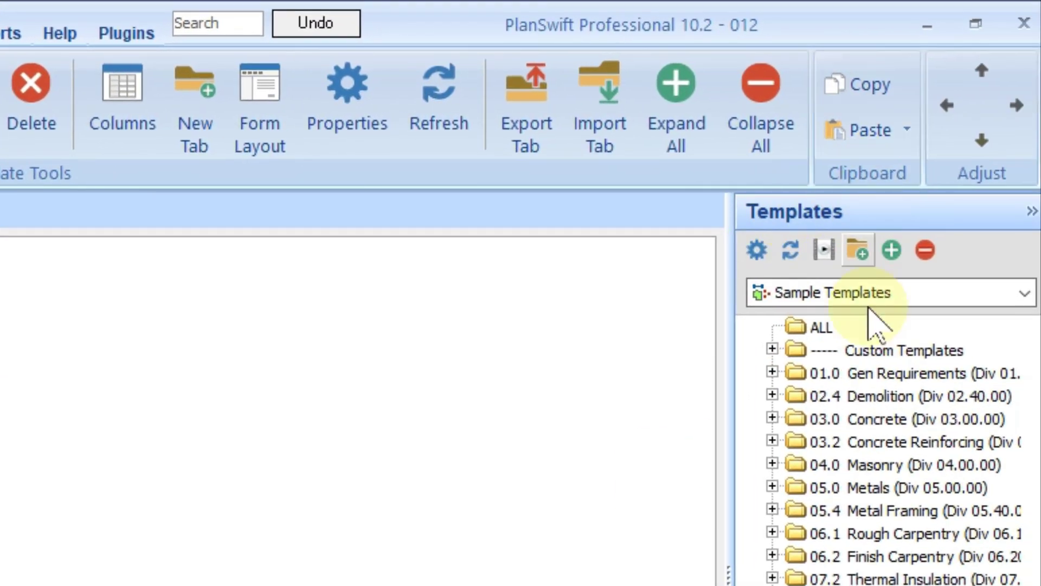
# Choose the TEST template set so its red 'WALL -' item appears in the panel.
pyautogui.click(1032, 211)
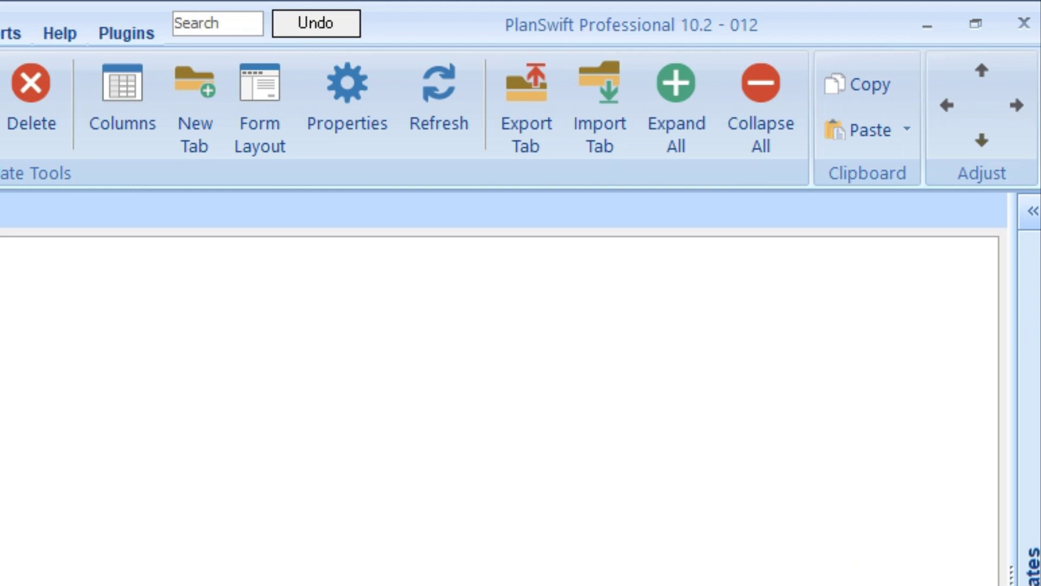
pyautogui.click(1031, 212)
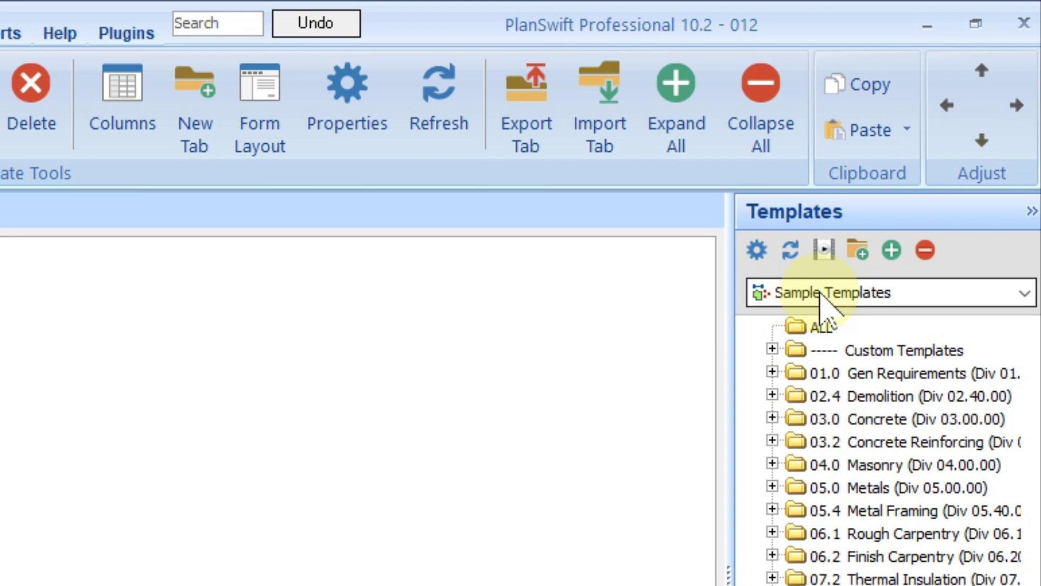
pyautogui.click(821, 296)
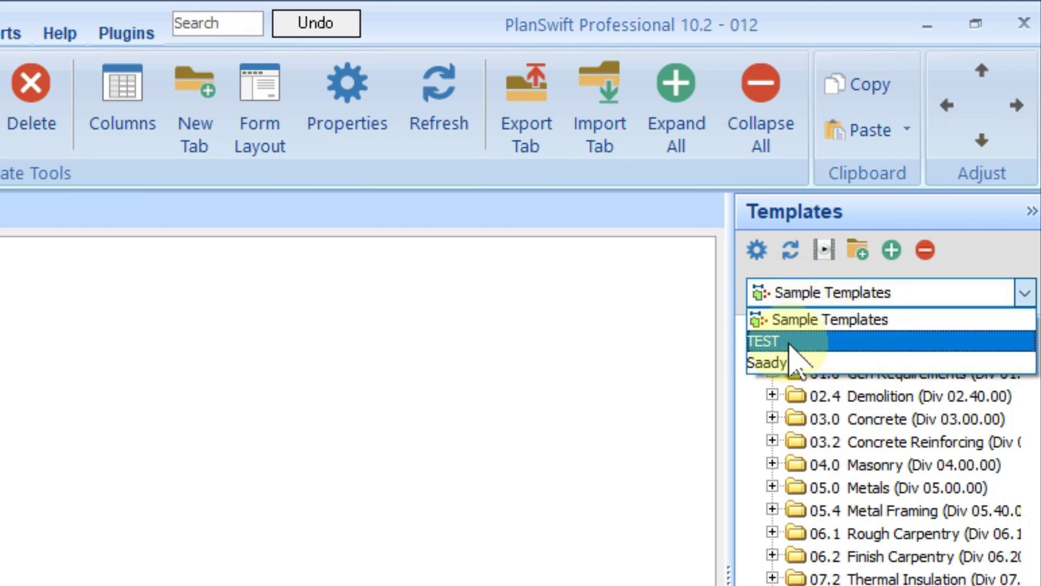
pyautogui.click(791, 345)
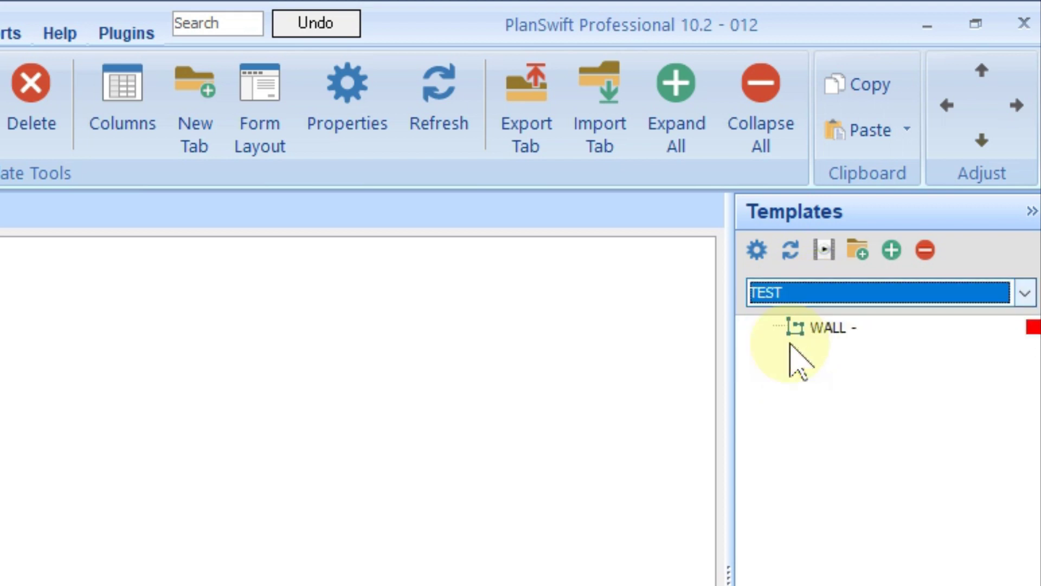
# Widen the Name column and open WALL -'s Advanced properties, keeping Solid fill type.
pyautogui.click(833, 328)
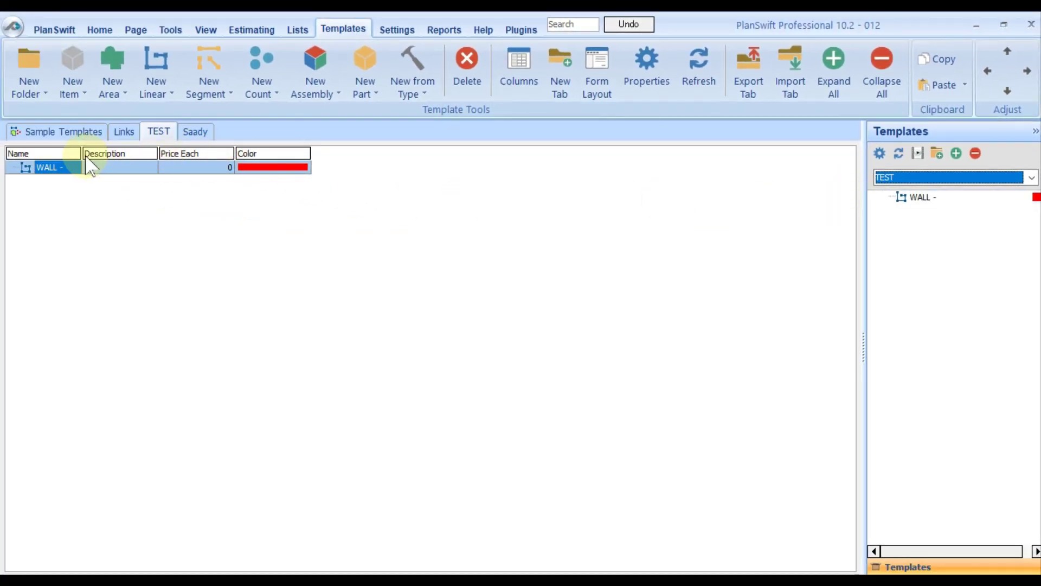
pyautogui.moveTo(83, 151); pyautogui.dragTo(160, 158)
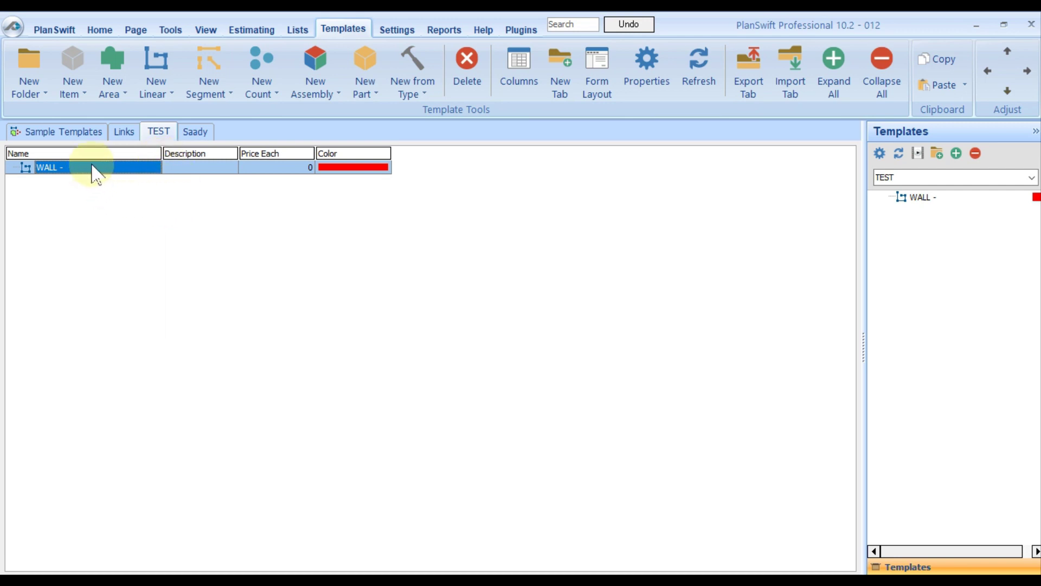
pyautogui.rightClick(66, 168)
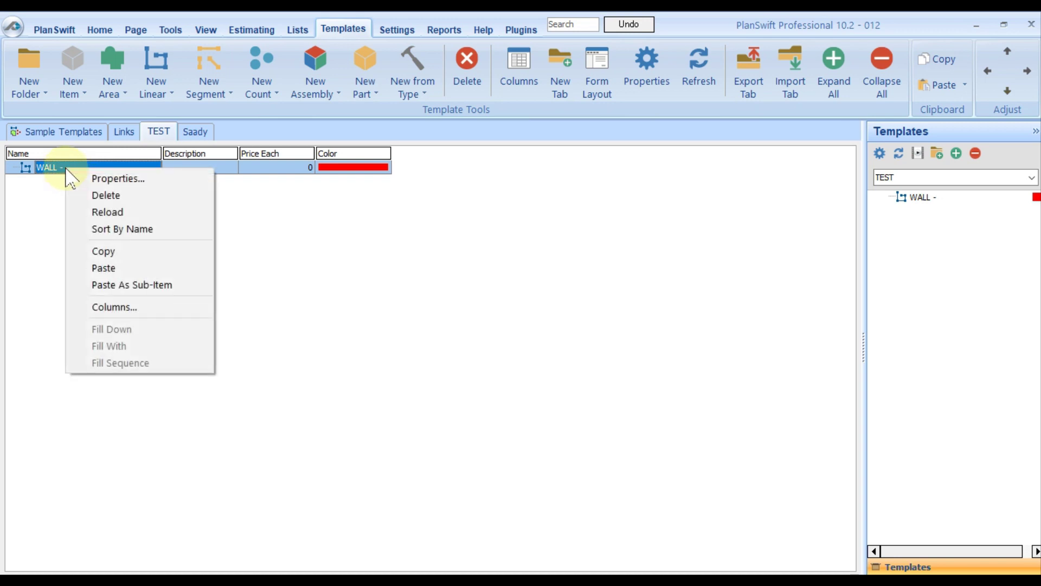
pyautogui.click(103, 180)
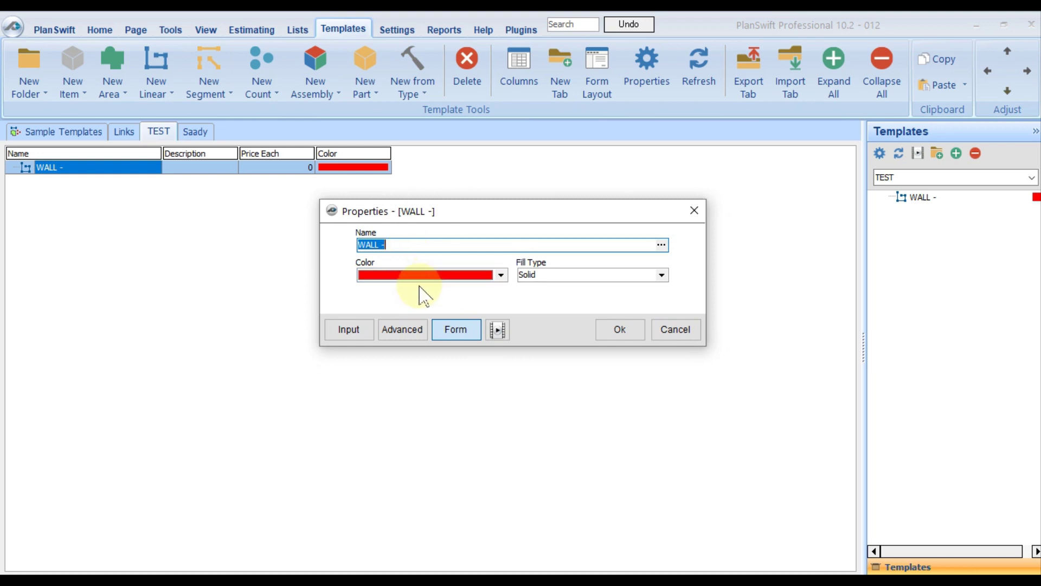
pyautogui.click(662, 275)
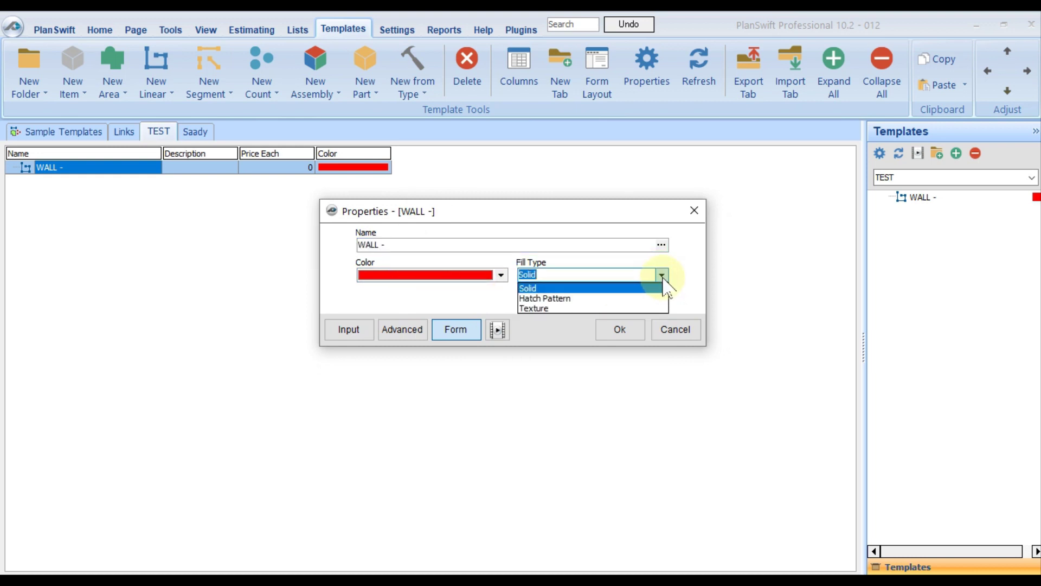
pyautogui.click(663, 281)
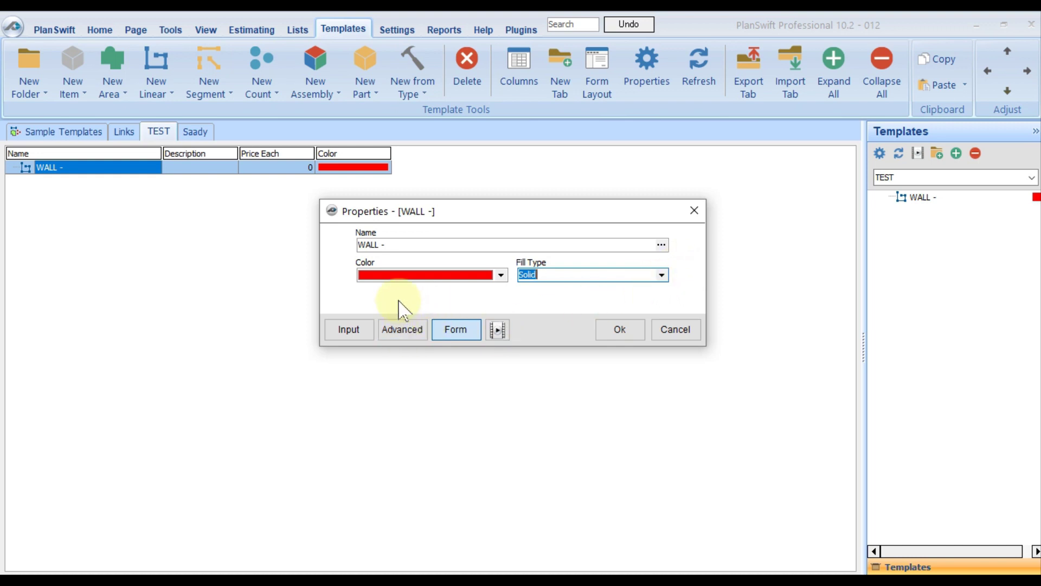
pyautogui.click(402, 329)
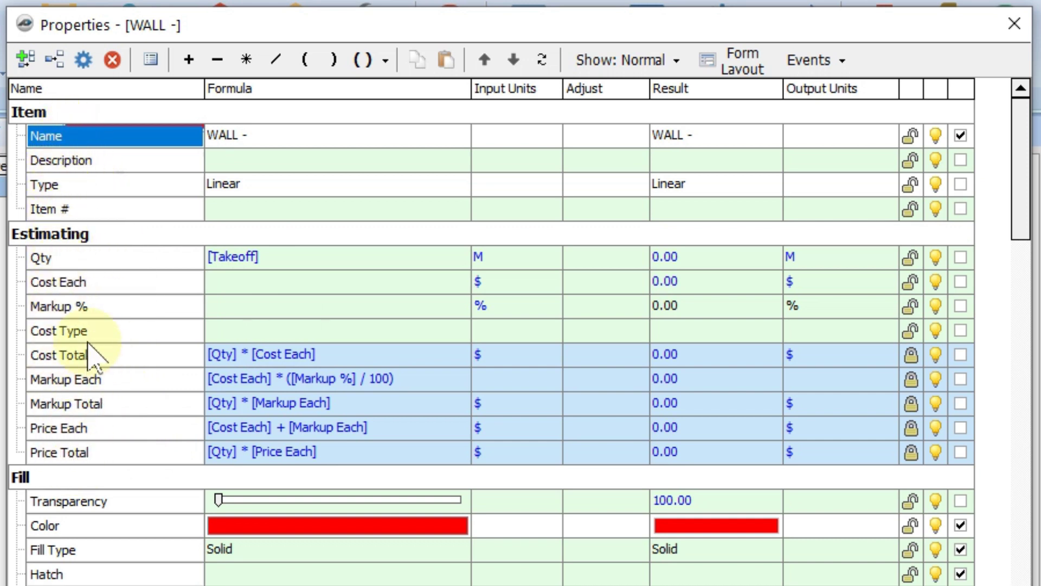
# Put Wall Height on the input form, take Name off it, and preview the form.
pyautogui.scroll(-5, 98, 347)
pyautogui.scroll(-3, 88, 351)
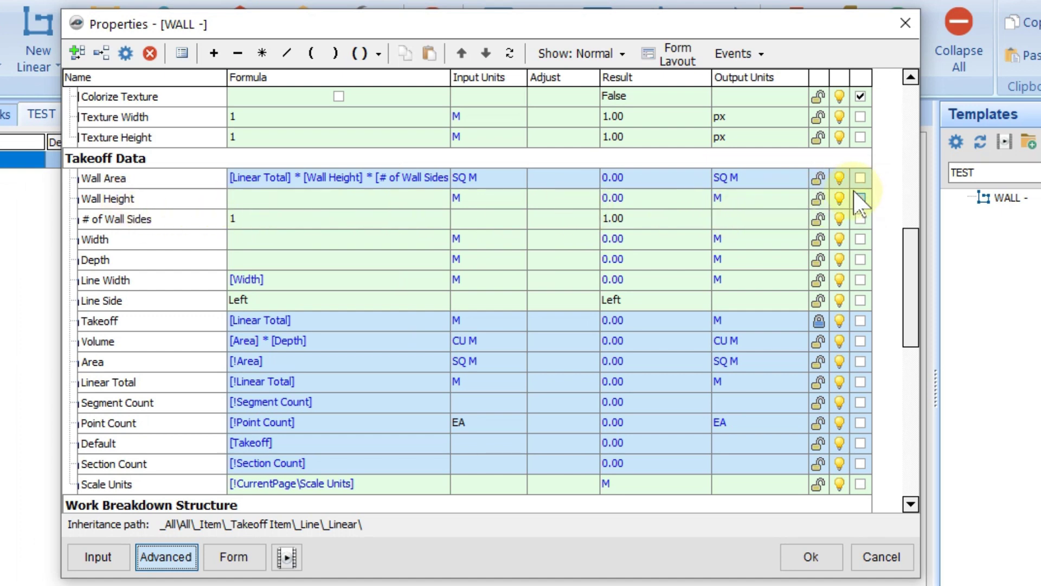
pyautogui.click(860, 199)
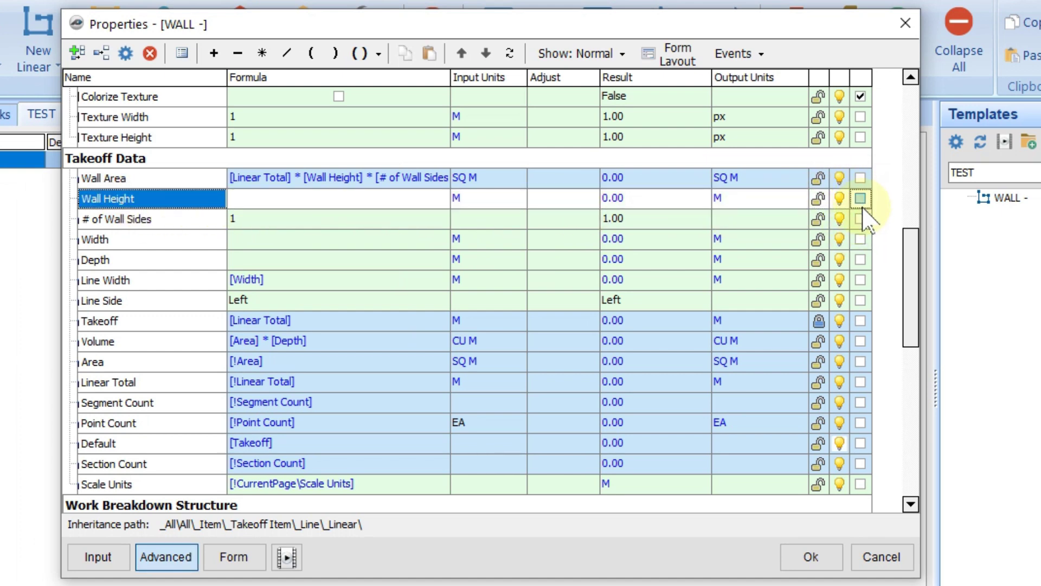
pyautogui.moveTo(919, 263); pyautogui.dragTo(913, 108)
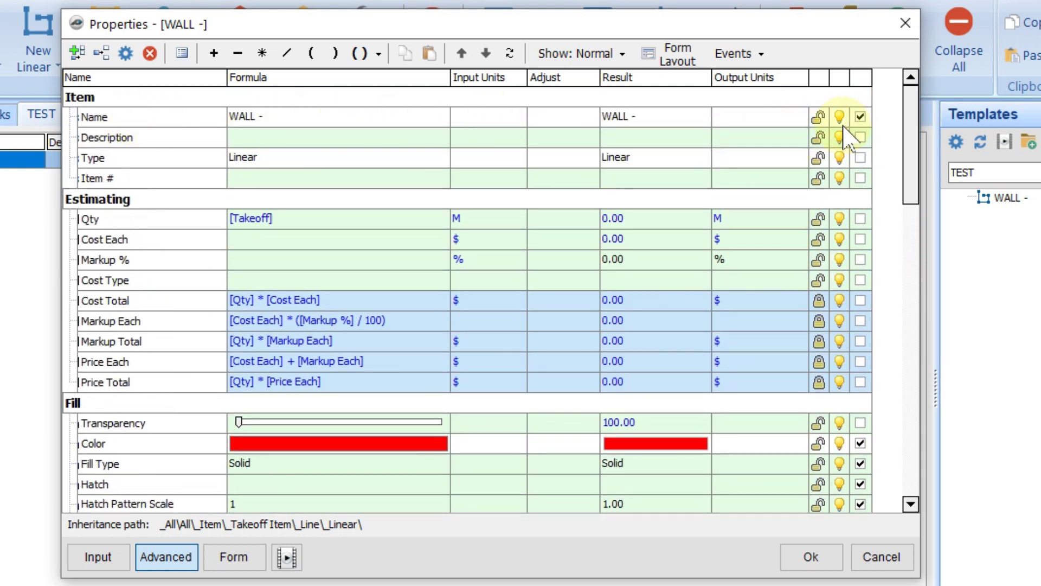
pyautogui.click(861, 116)
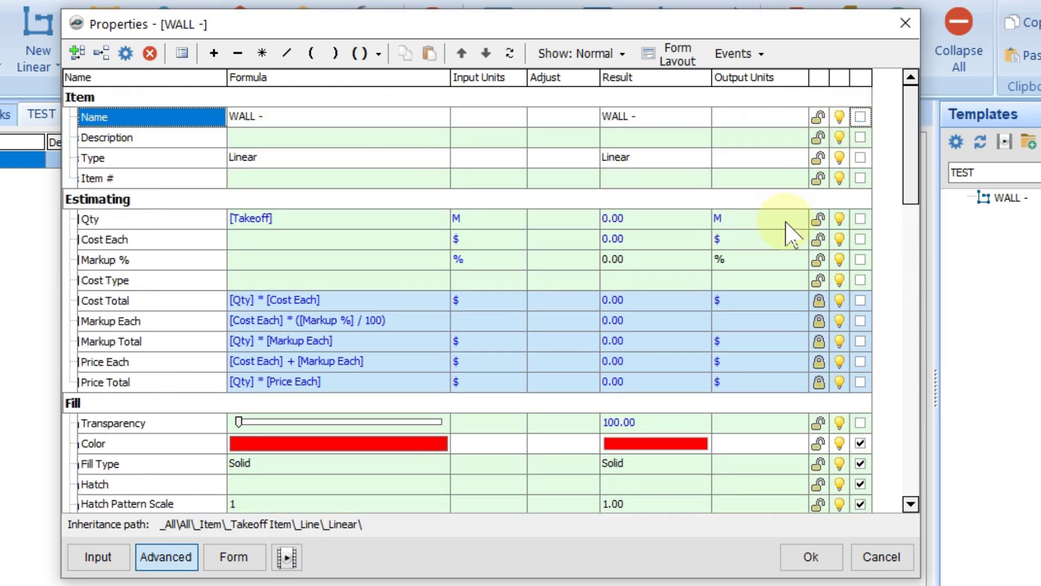
pyautogui.click(239, 563)
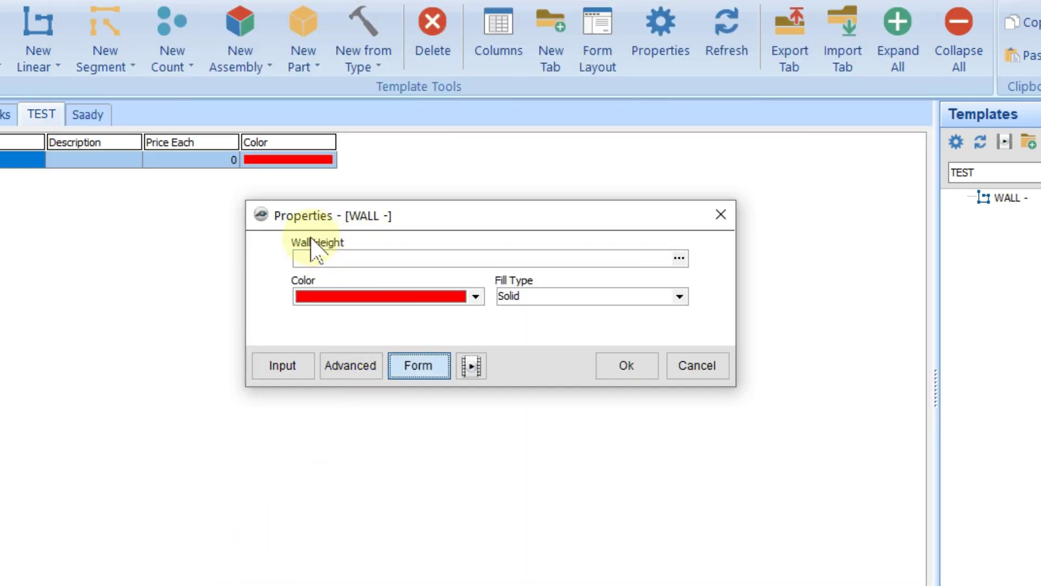
pyautogui.click(350, 365)
# Remove Wall Height from the input form and preview the form again.
pyautogui.moveTo(911, 163)
pyautogui.mouseDown()
pyautogui.moveTo(937, 327)
pyautogui.moveTo(925, 332)
pyautogui.moveTo(911, 304)
pyautogui.mouseUp()
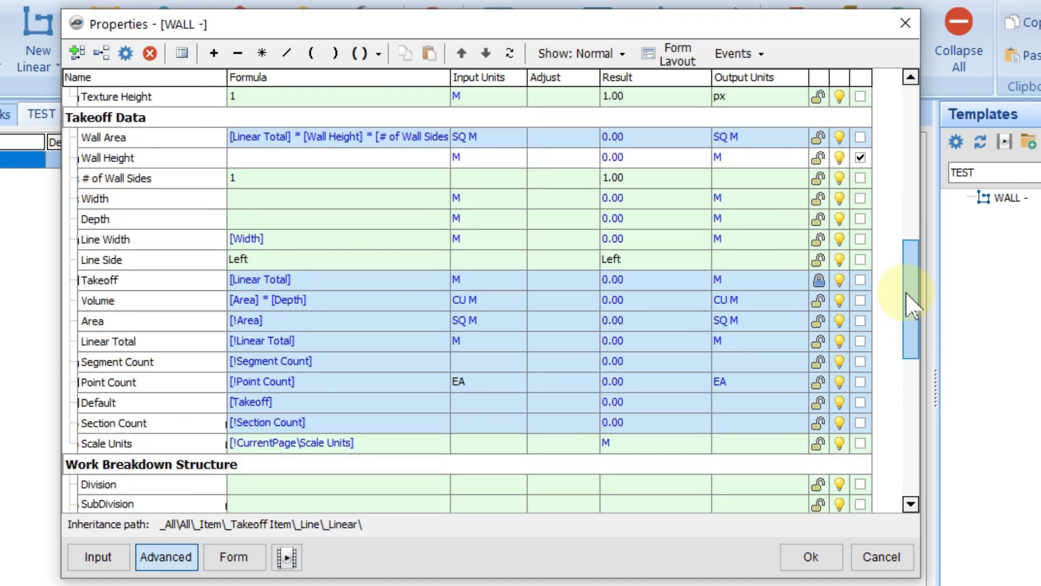
pyautogui.click(861, 157)
pyautogui.click(233, 555)
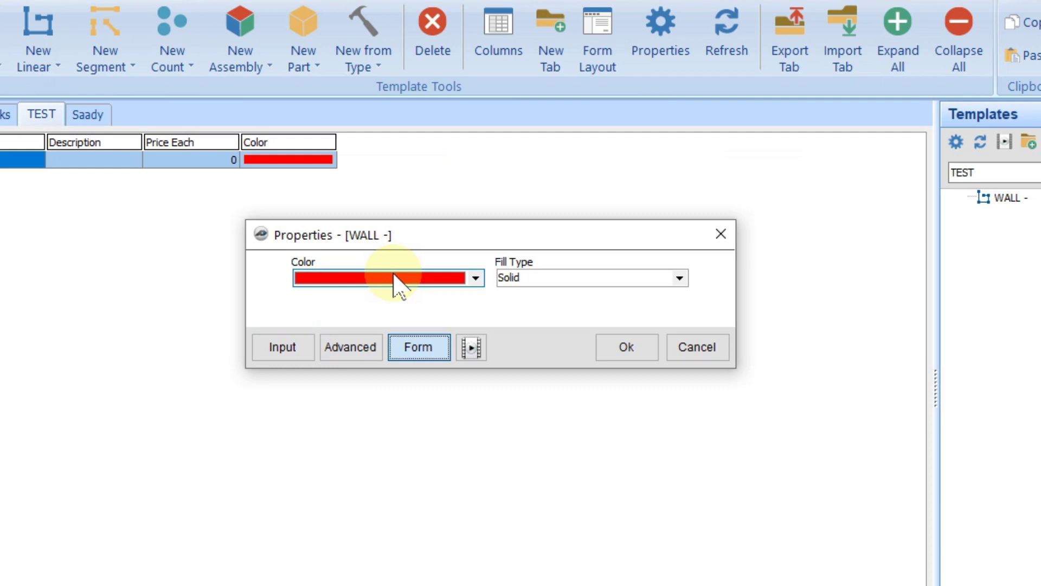
pyautogui.click(348, 348)
# Restore Name and Wall Height on the input form and check both fields in the preview.
pyautogui.click(860, 117)
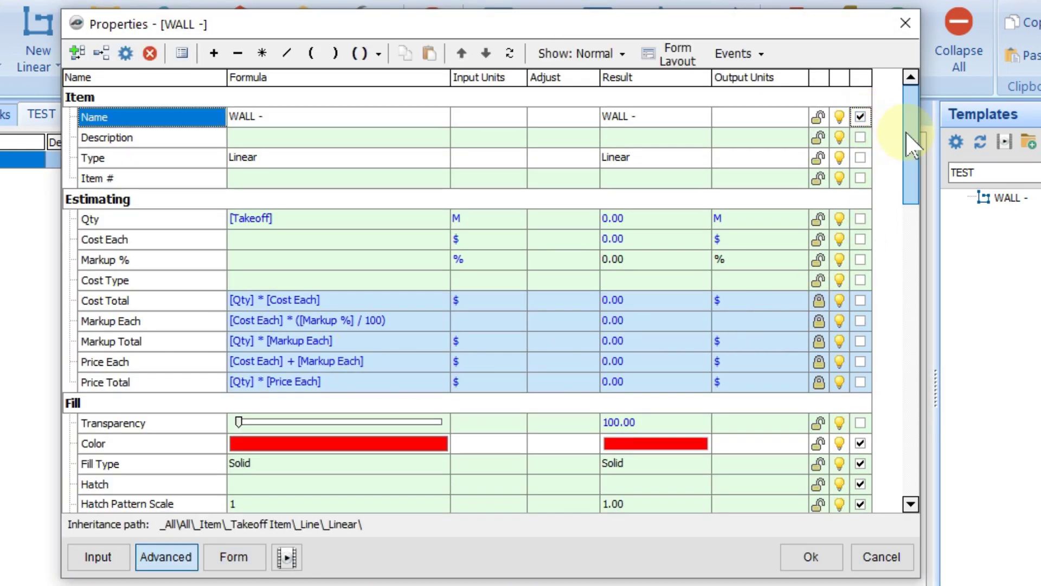
pyautogui.moveTo(906, 131); pyautogui.dragTo(910, 285)
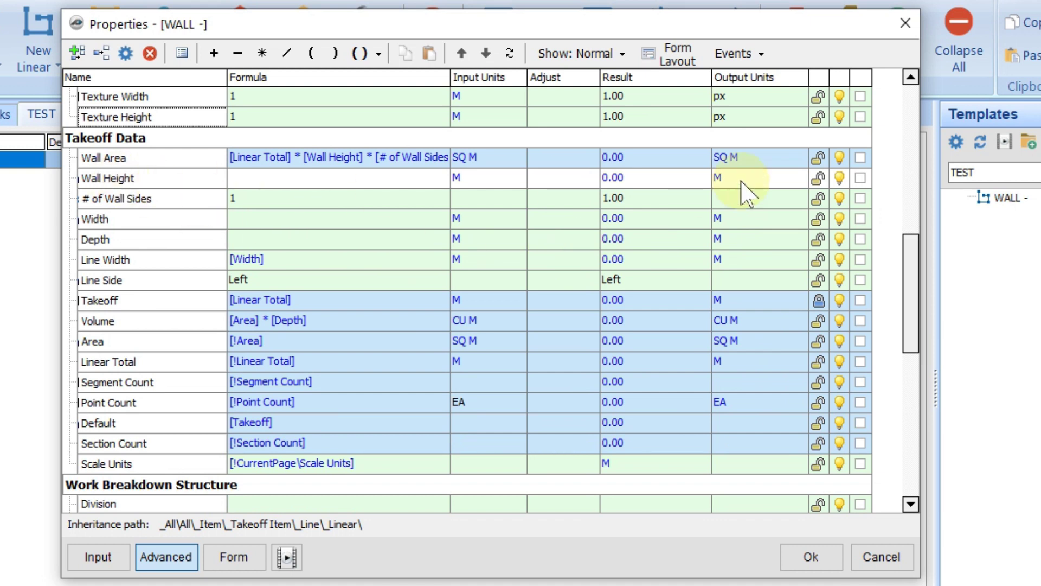
pyautogui.click(861, 178)
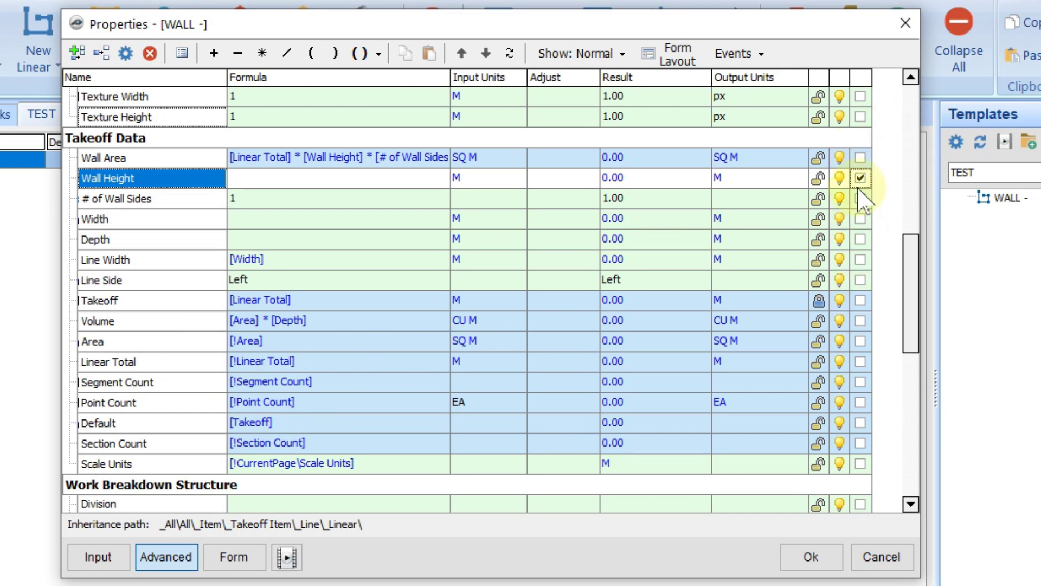
pyautogui.click(244, 558)
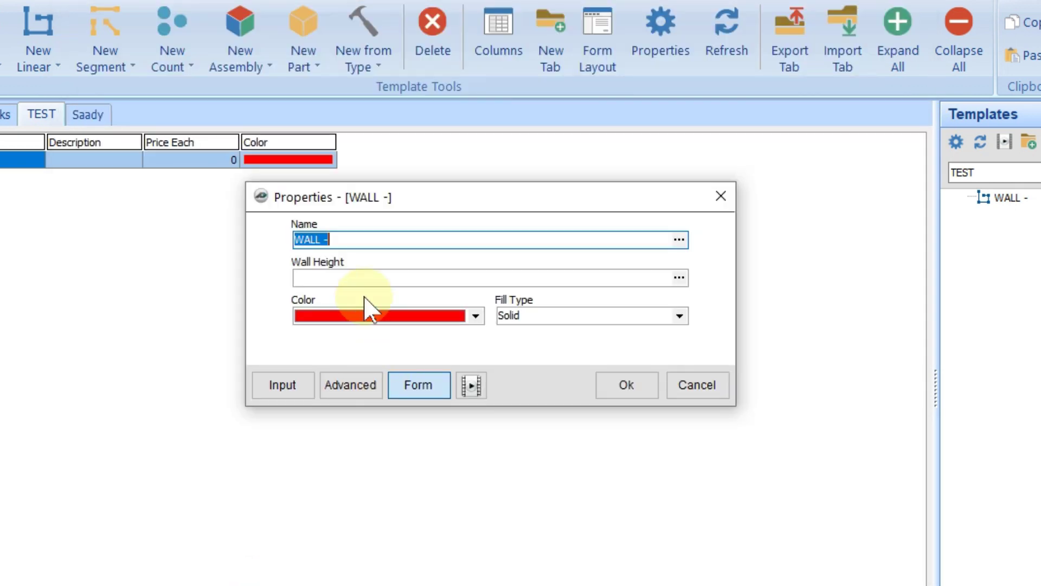
pyautogui.click(355, 278)
pyautogui.click(366, 239)
pyautogui.click(363, 275)
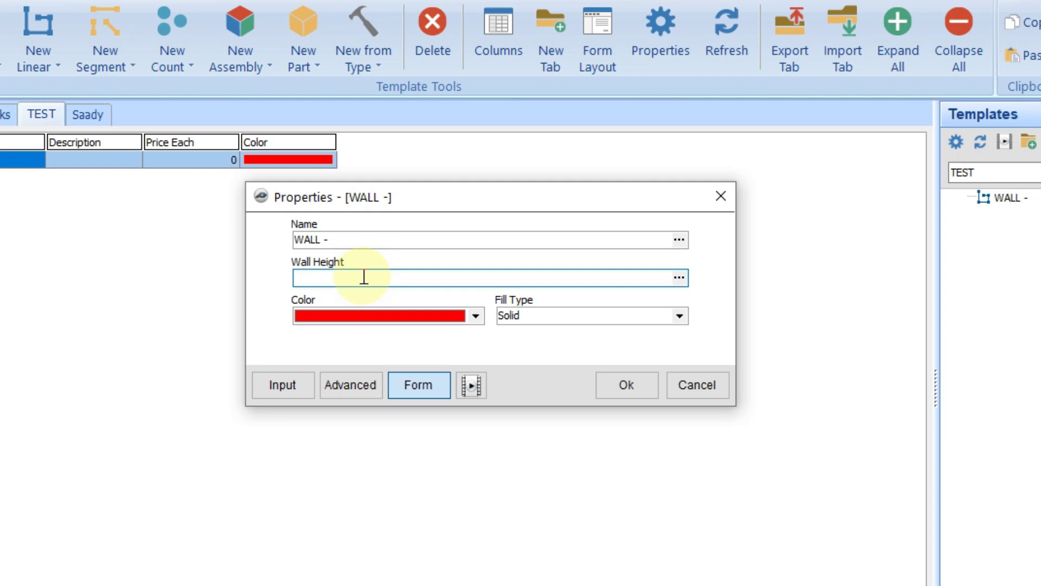
pyautogui.click(354, 386)
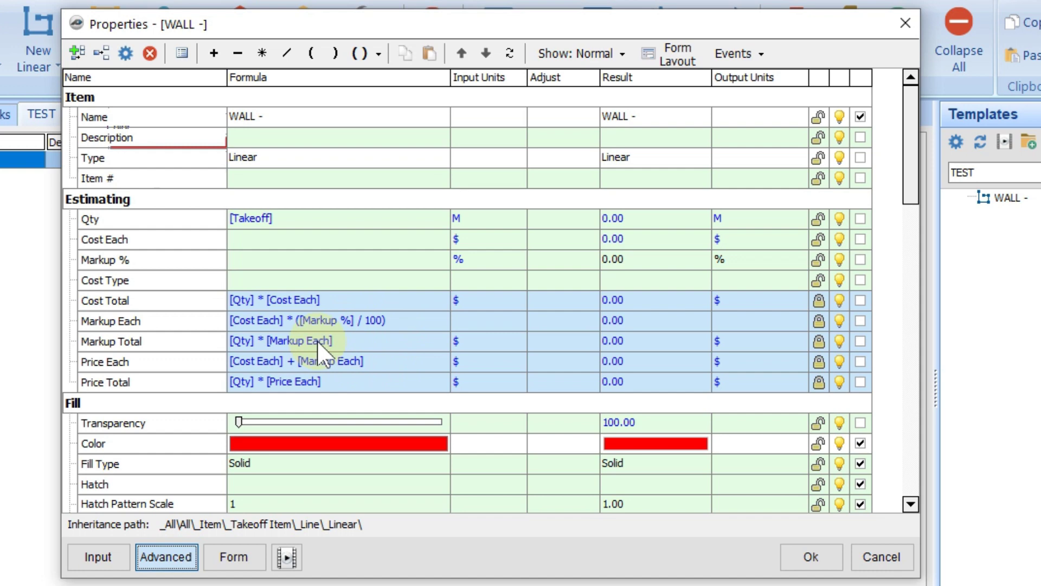
# Add the Takeoff Data Width property to the input form and open Form Layout.
pyautogui.moveTo(911, 180); pyautogui.dragTo(920, 294)
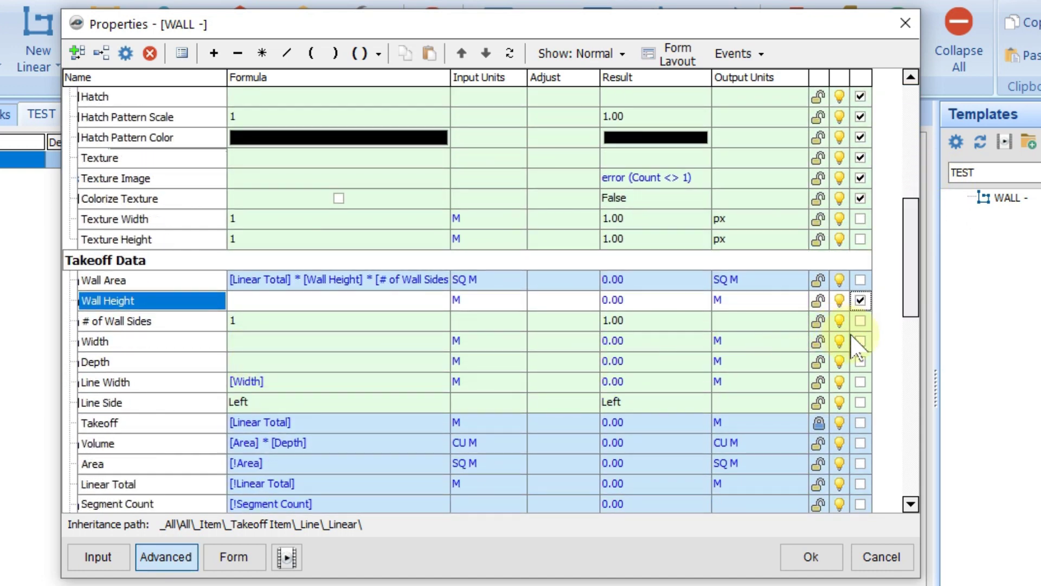
pyautogui.click(153, 342)
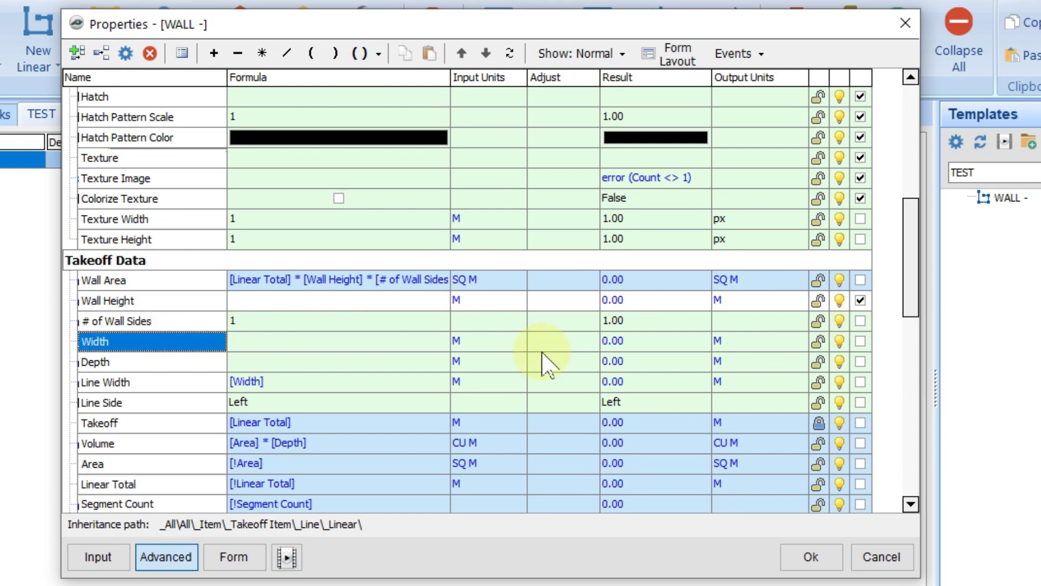
pyautogui.click(861, 341)
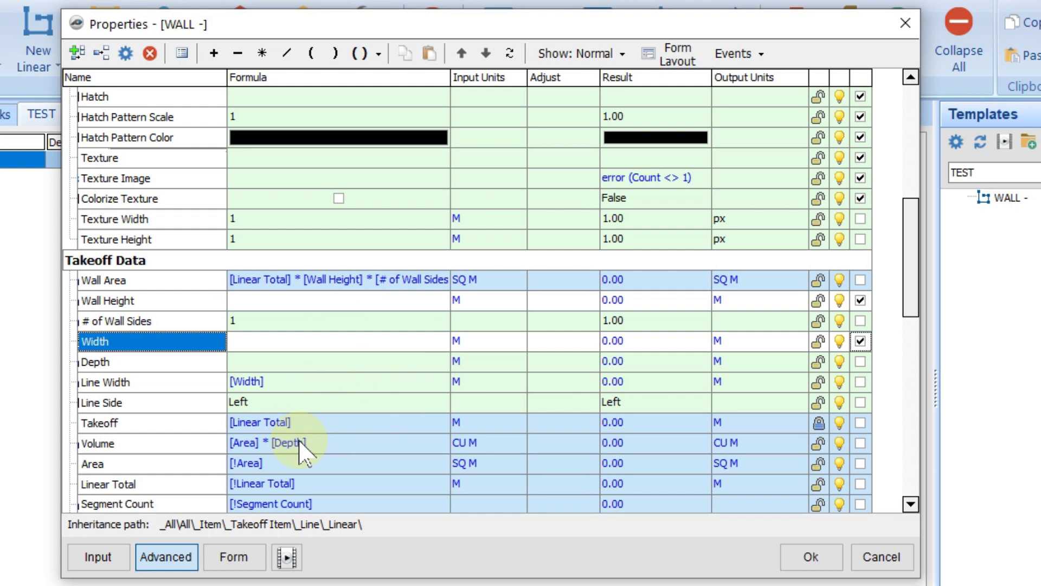
pyautogui.click(673, 62)
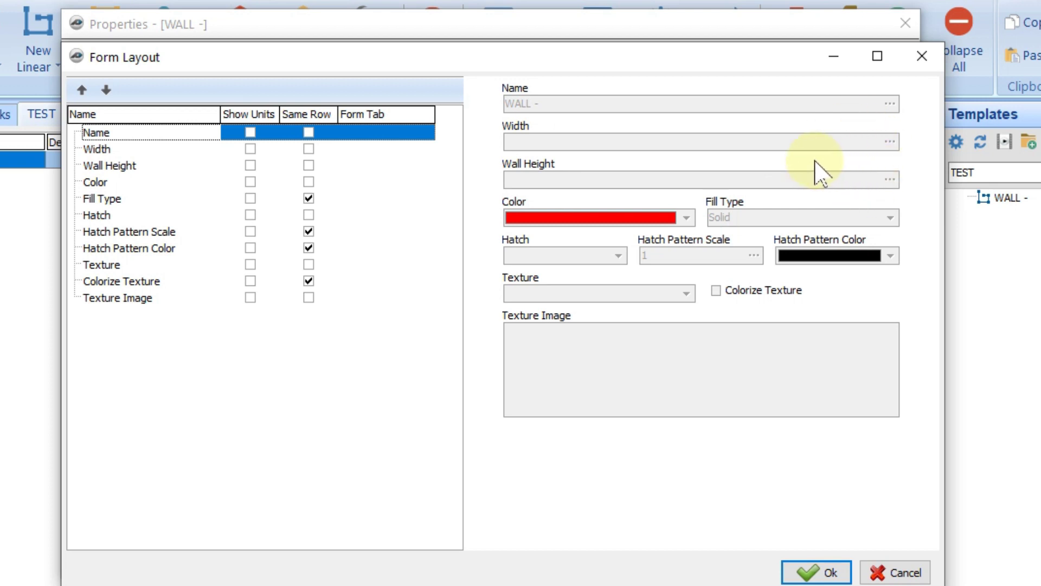
# Keep Width above Wall Height, show M units beside both fields, and save WALL -.
pyautogui.click(96, 149)
pyautogui.click(106, 90)
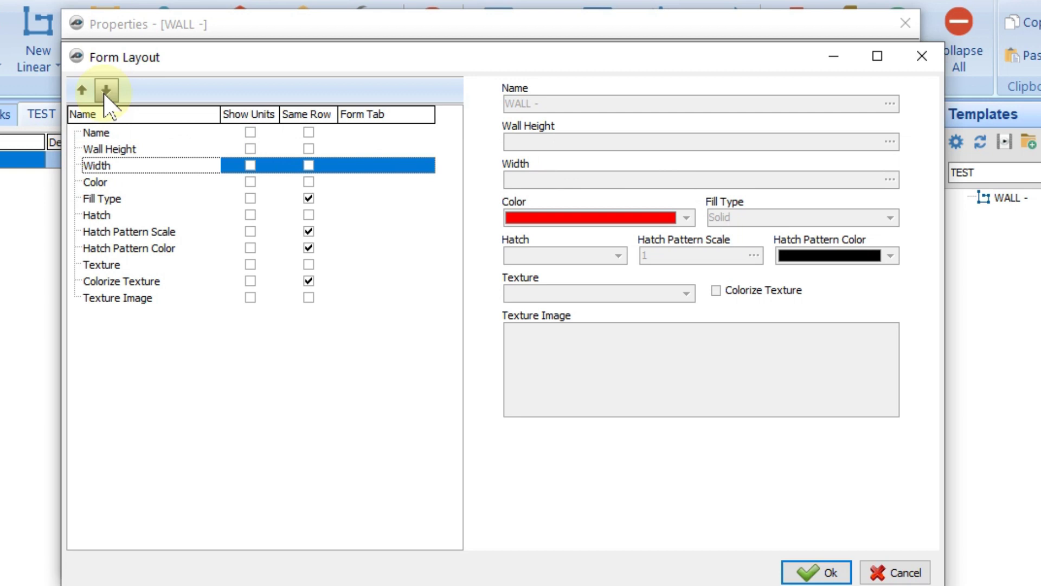
pyautogui.click(83, 91)
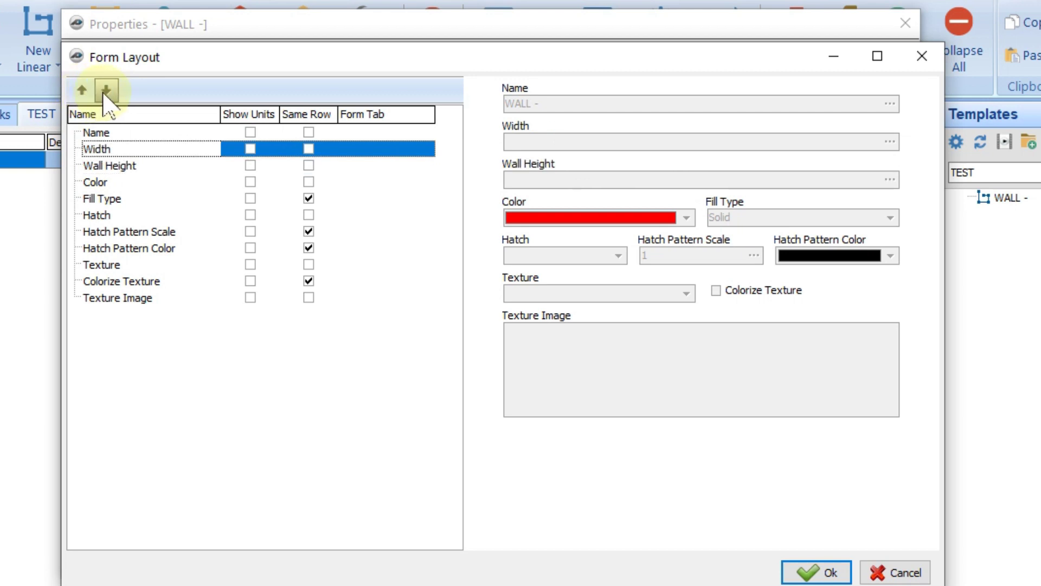
pyautogui.click(250, 148)
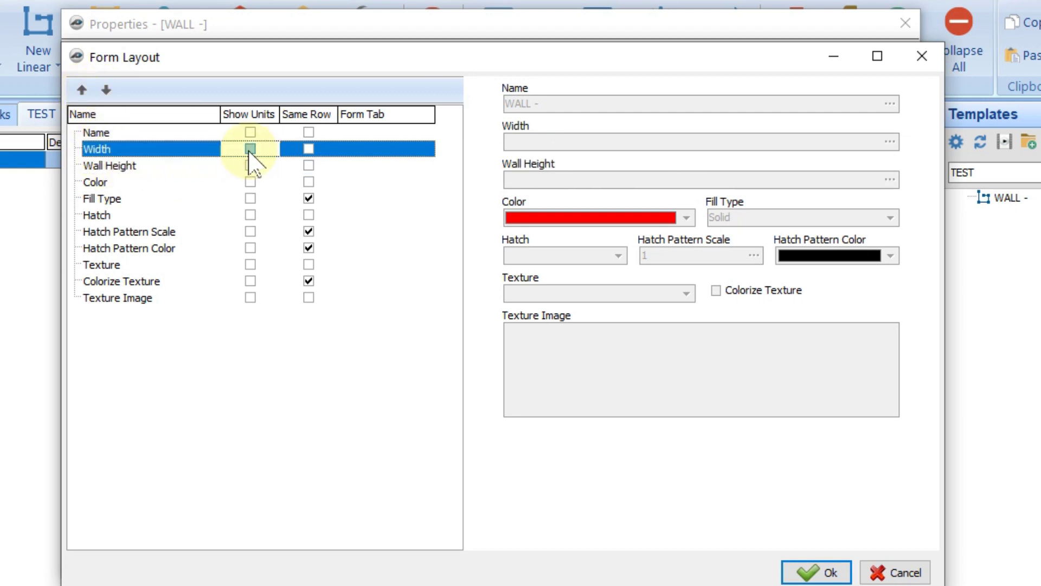
pyautogui.click(250, 166)
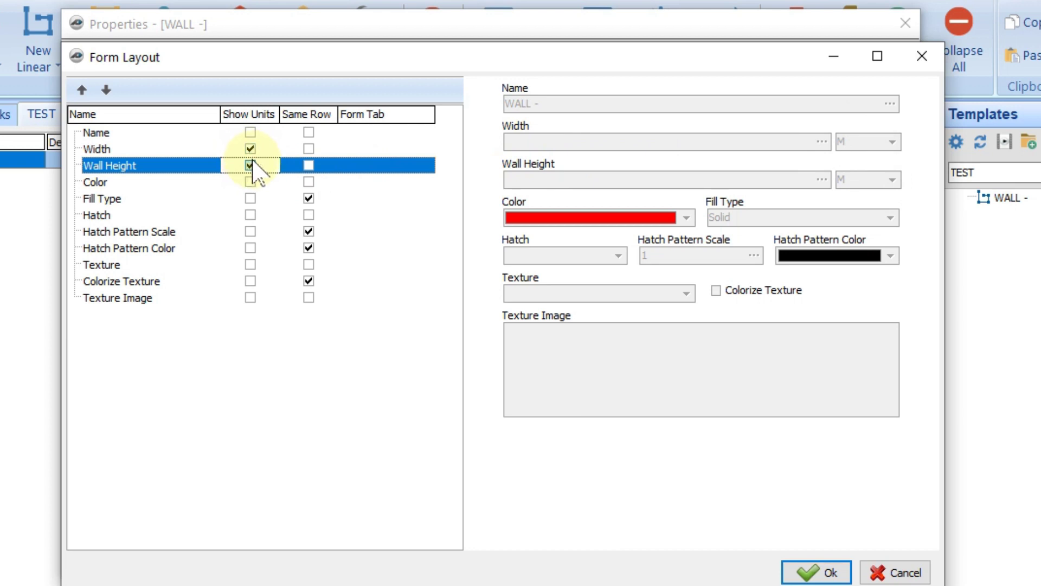
pyautogui.click(807, 570)
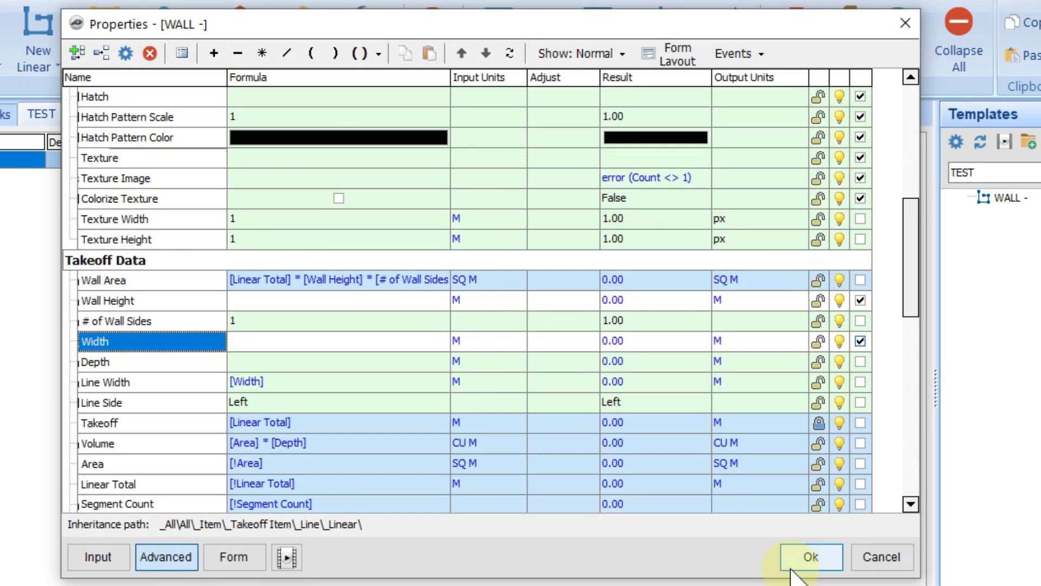
pyautogui.click(238, 557)
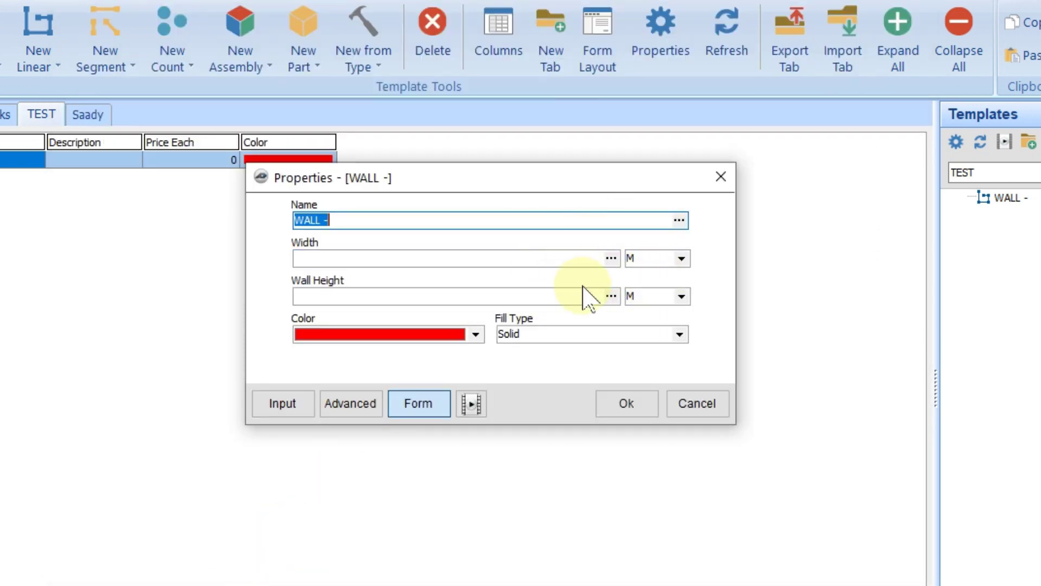
pyautogui.click(618, 415)
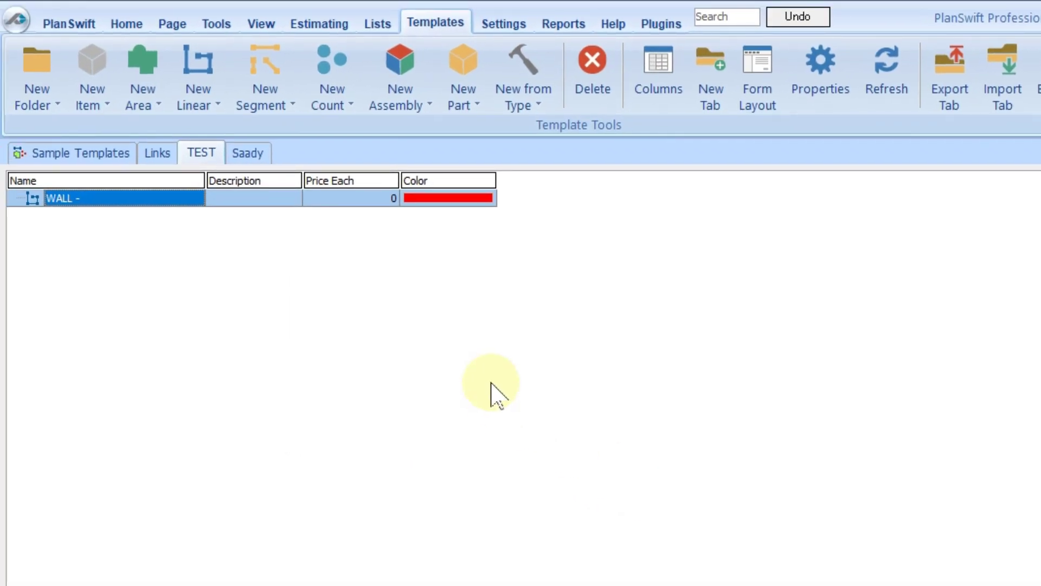
# Change WALL -'s Qty input units from M to SQ M in Advanced properties and save.
pyautogui.rightClick(94, 199)
pyautogui.click(123, 214)
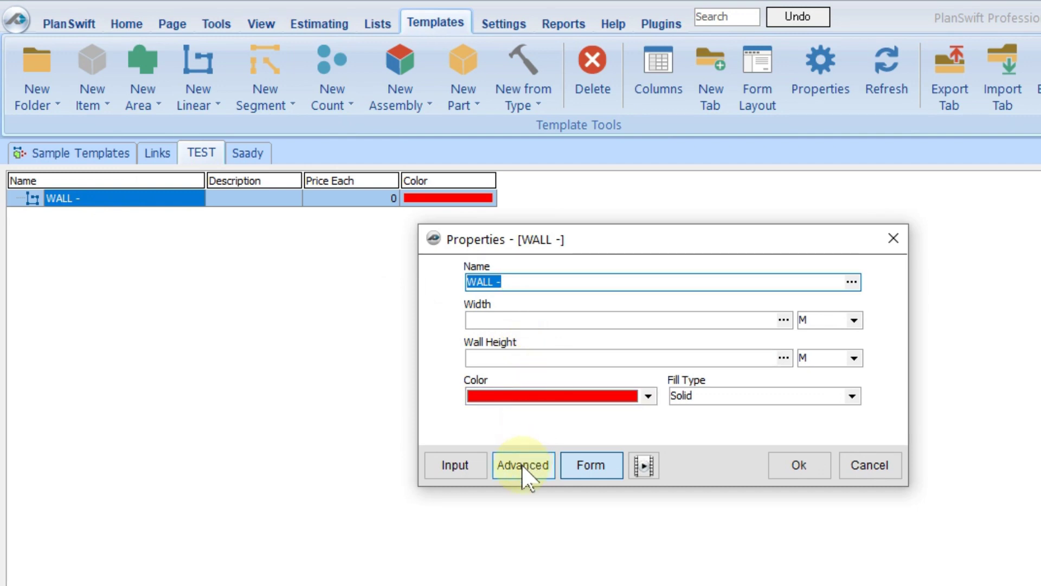
pyautogui.click(522, 466)
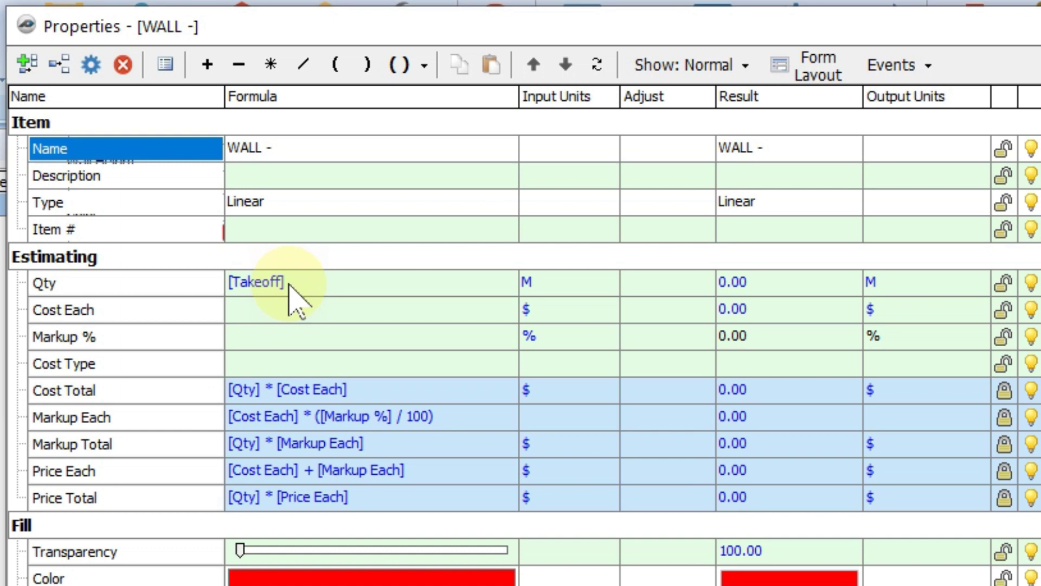
pyautogui.click(563, 283)
pyautogui.click(604, 283)
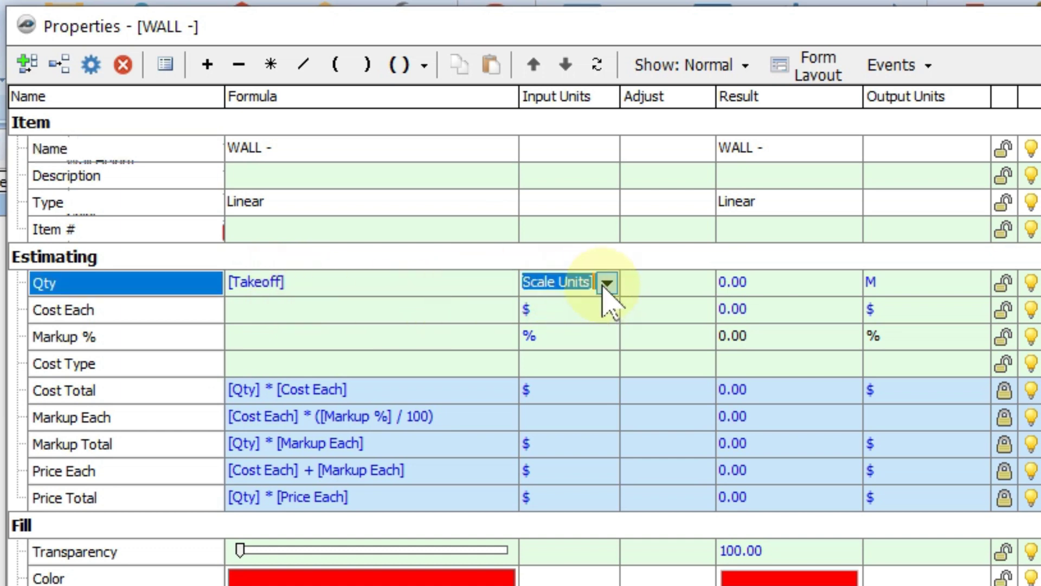
pyautogui.click(606, 282)
pyautogui.moveTo(606, 332); pyautogui.dragTo(610, 358)
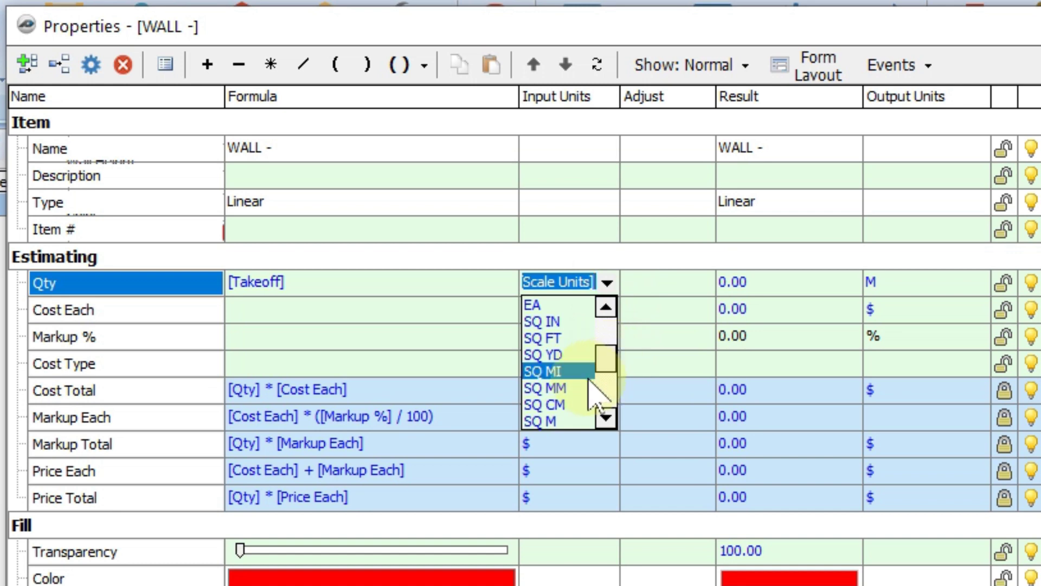
pyautogui.scroll(-1, 568, 386)
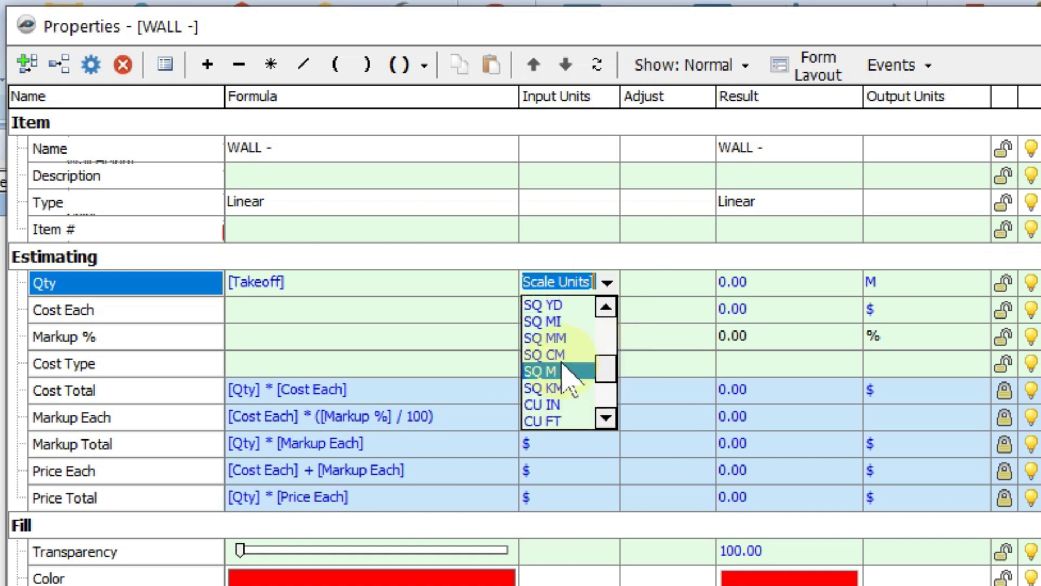
pyautogui.scroll(1, 568, 386)
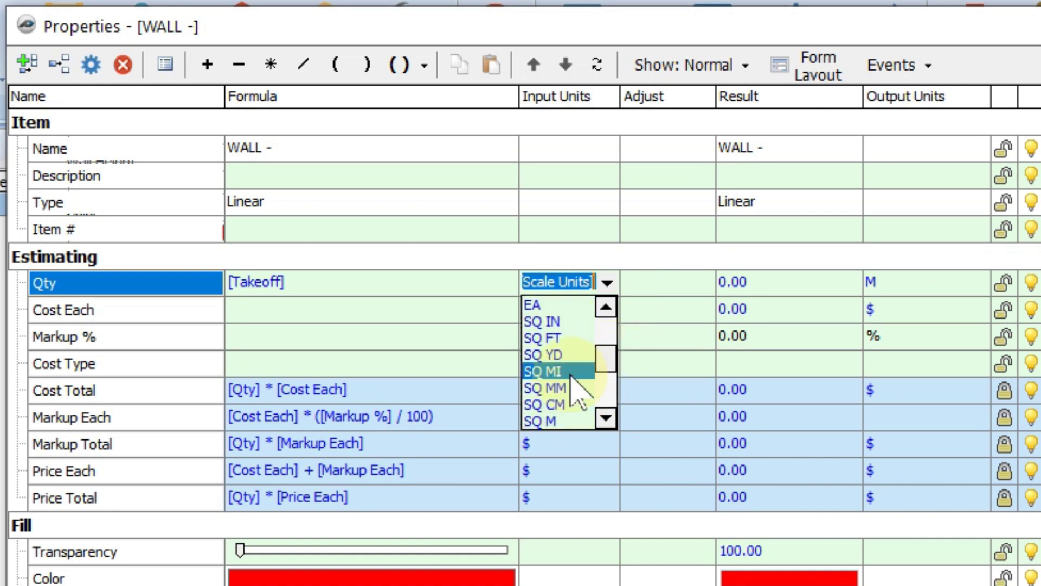
pyautogui.scroll(-1, 577, 358)
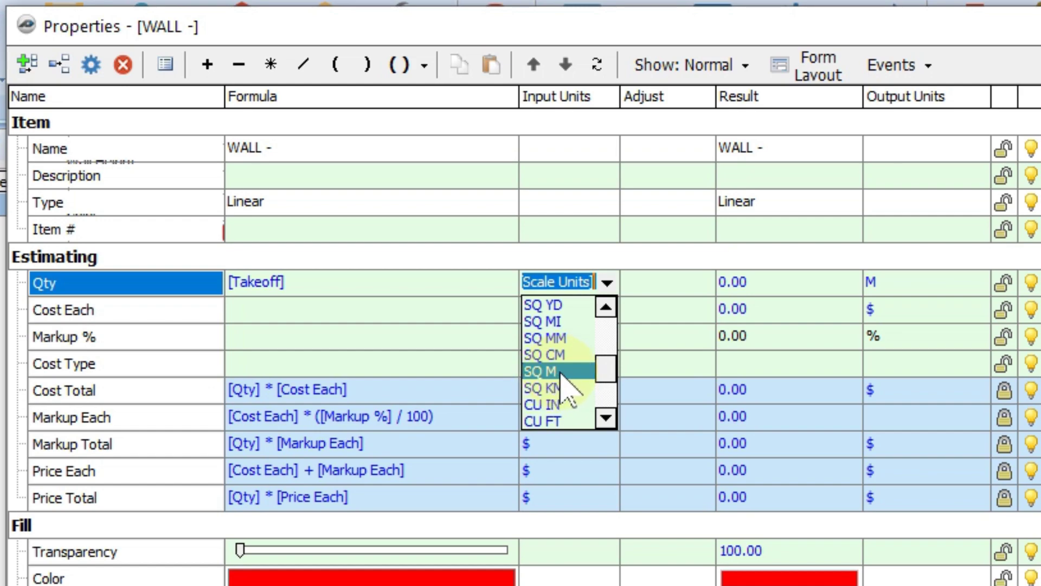
pyautogui.click(561, 374)
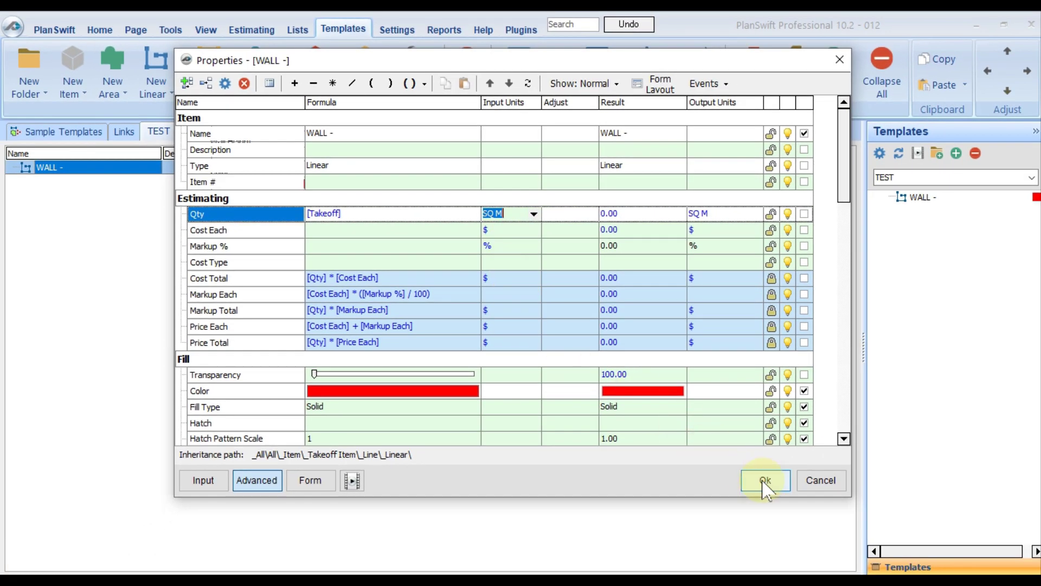
pyautogui.click(764, 481)
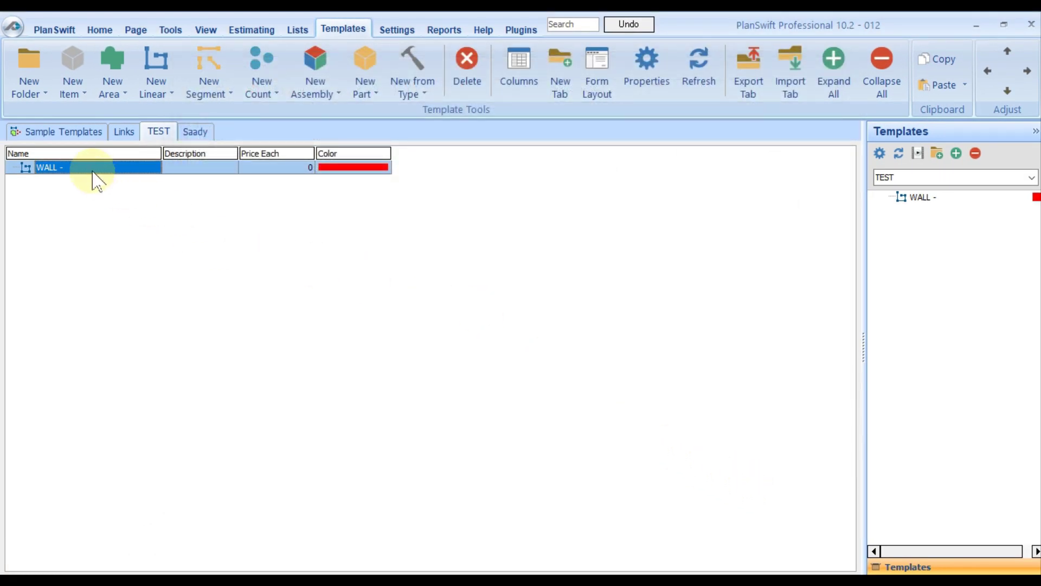
# Return to the First Floor plan near the master bedroom and start a new Linear takeoff.
pyautogui.click(100, 29)
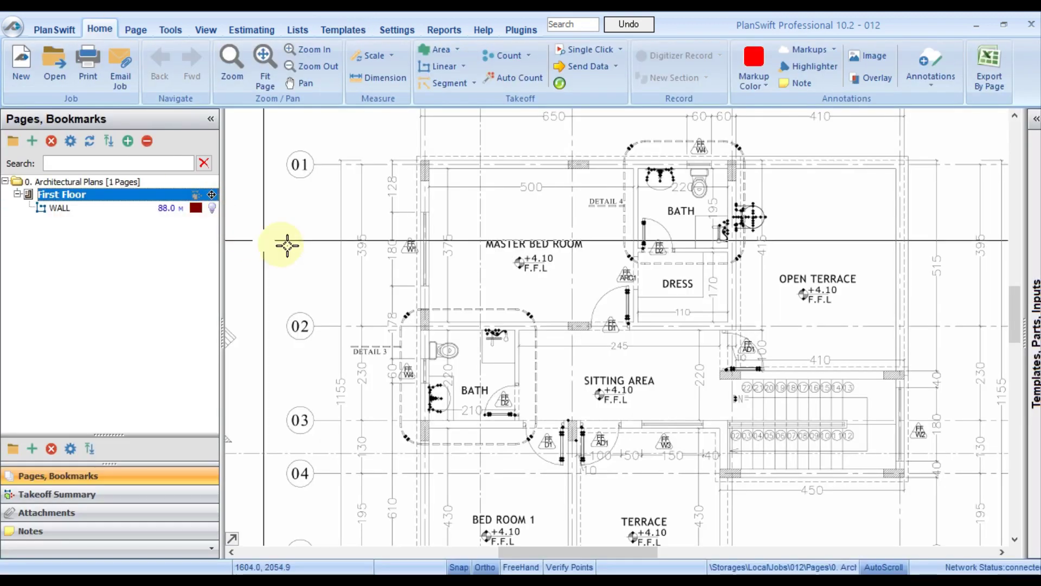
pyautogui.click(339, 29)
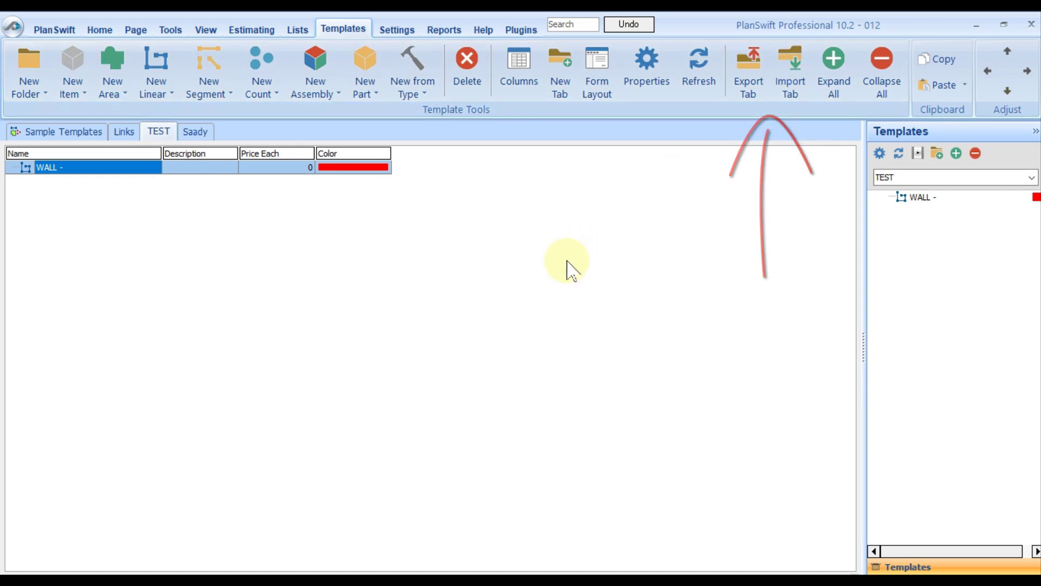
pyautogui.click(100, 29)
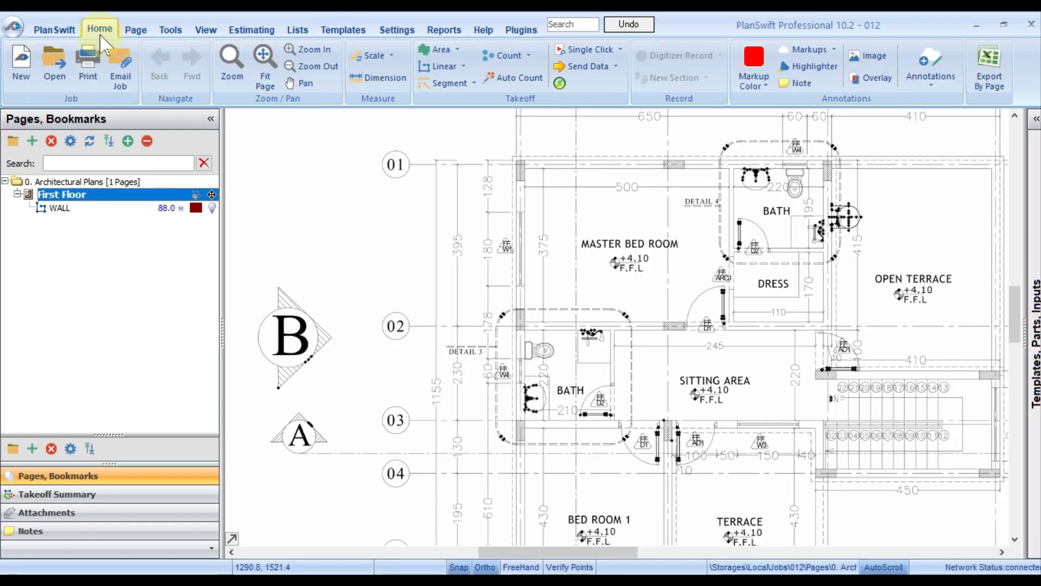
pyautogui.scroll(-2, 326, 232)
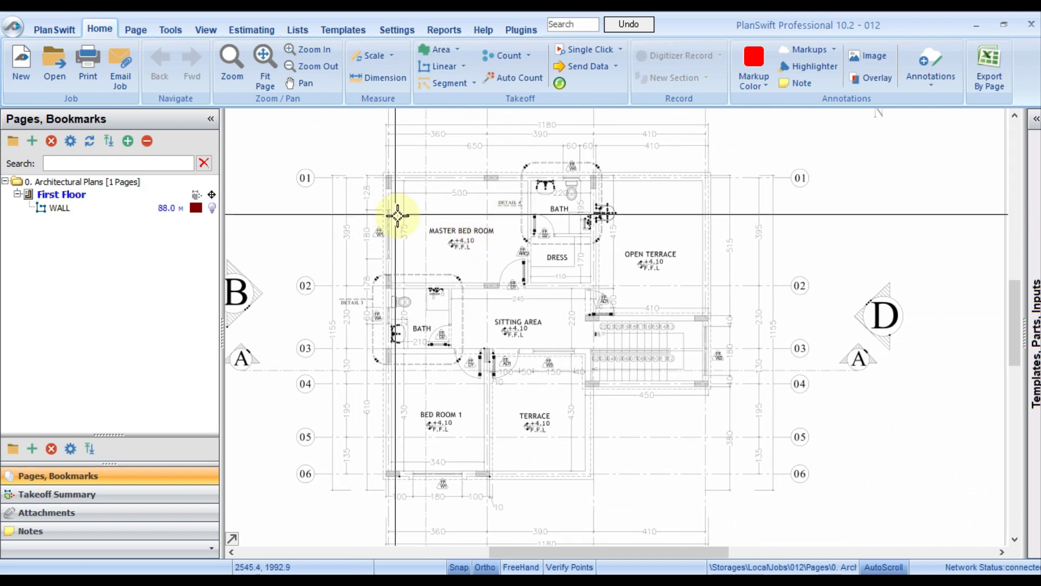
pyautogui.scroll(2, 441, 214)
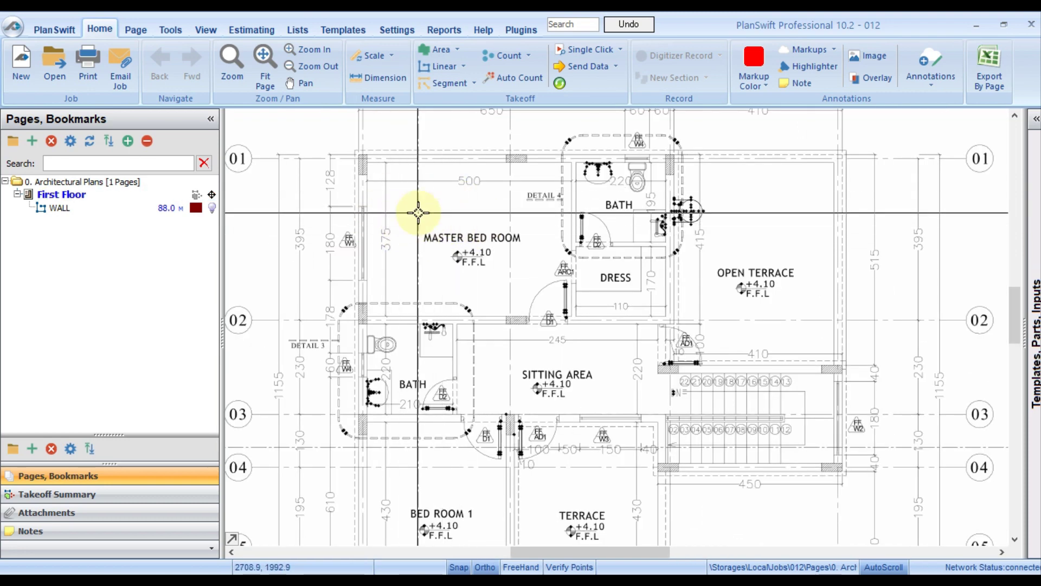
pyautogui.moveTo(396, 214); pyautogui.dragTo(379, 213)
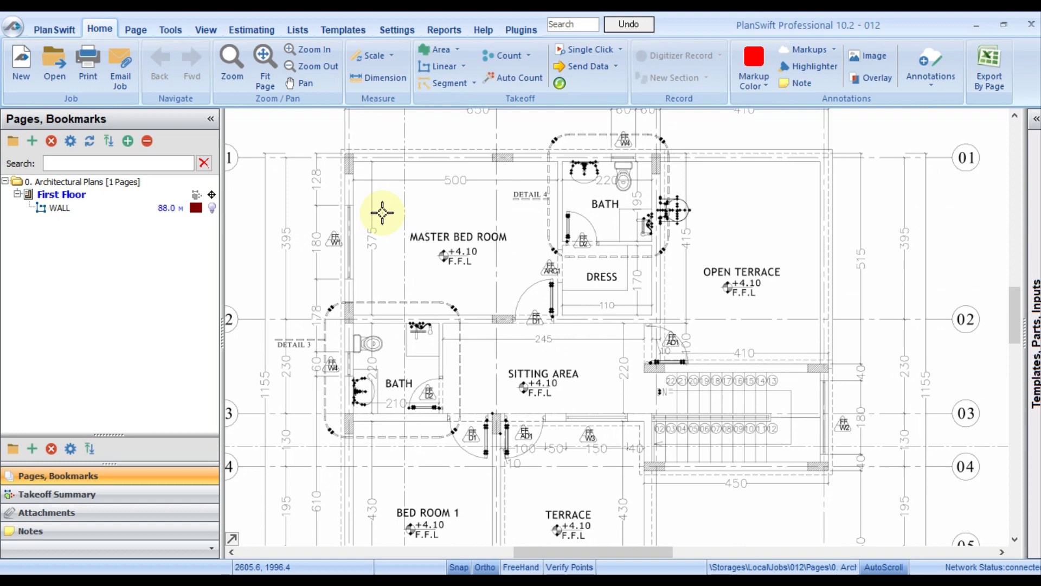
pyautogui.click(438, 70)
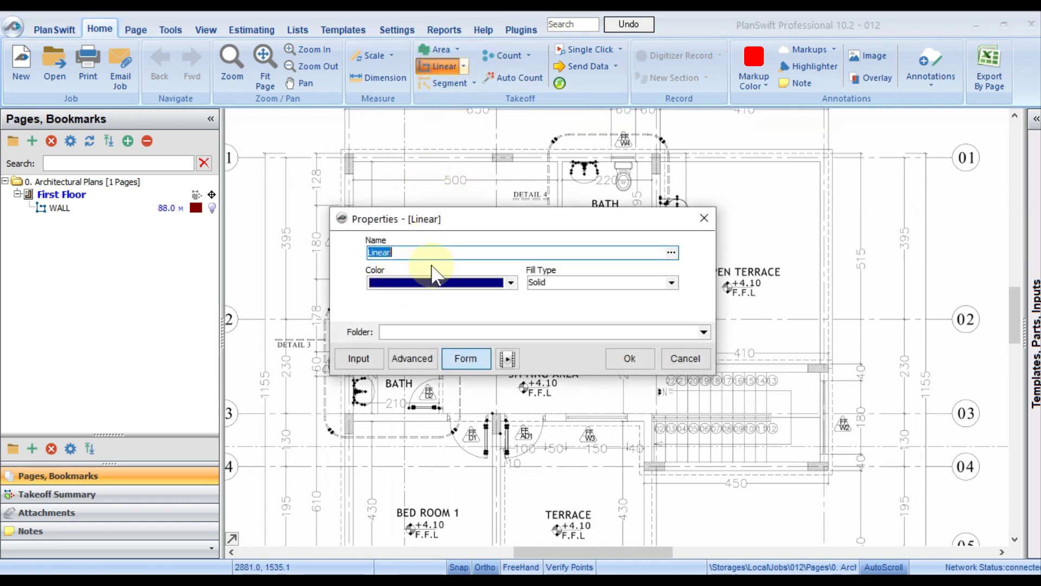
# Cancel the Linear takeoff, expand the templates panel, choose the TEST set and select WALL -.
pyautogui.click(686, 358)
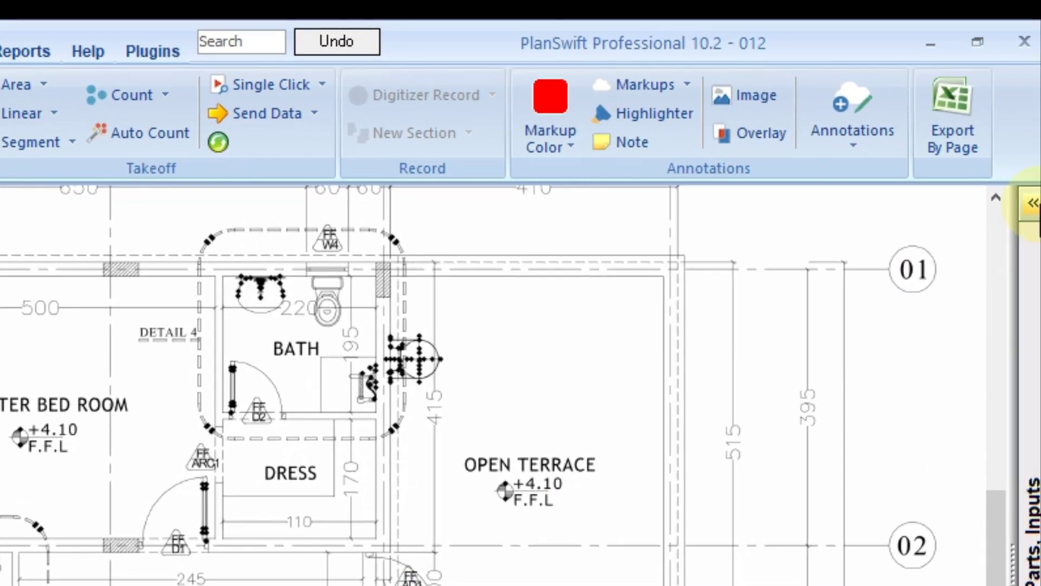
pyautogui.click(1032, 203)
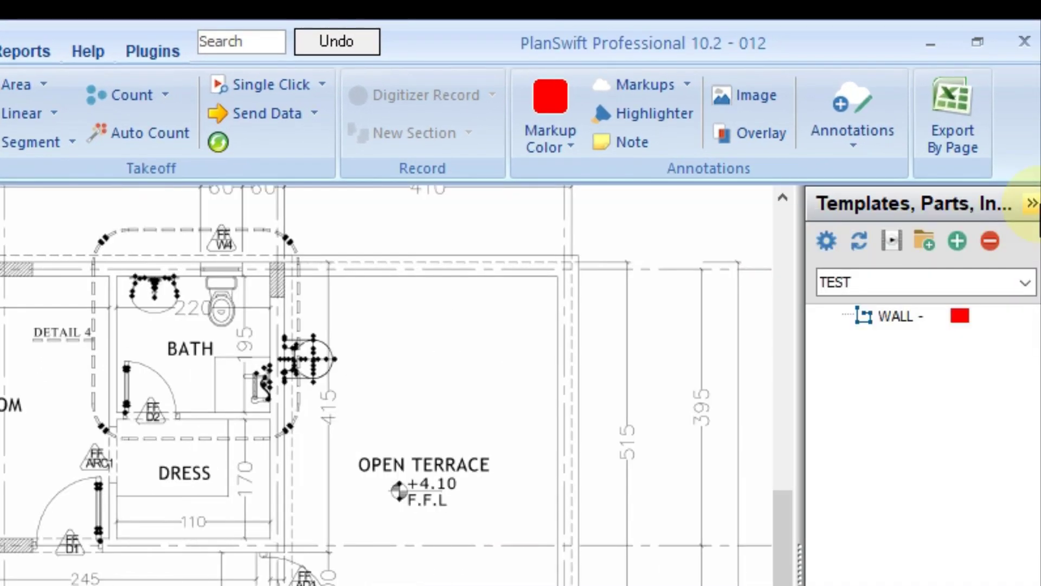
pyautogui.click(1023, 283)
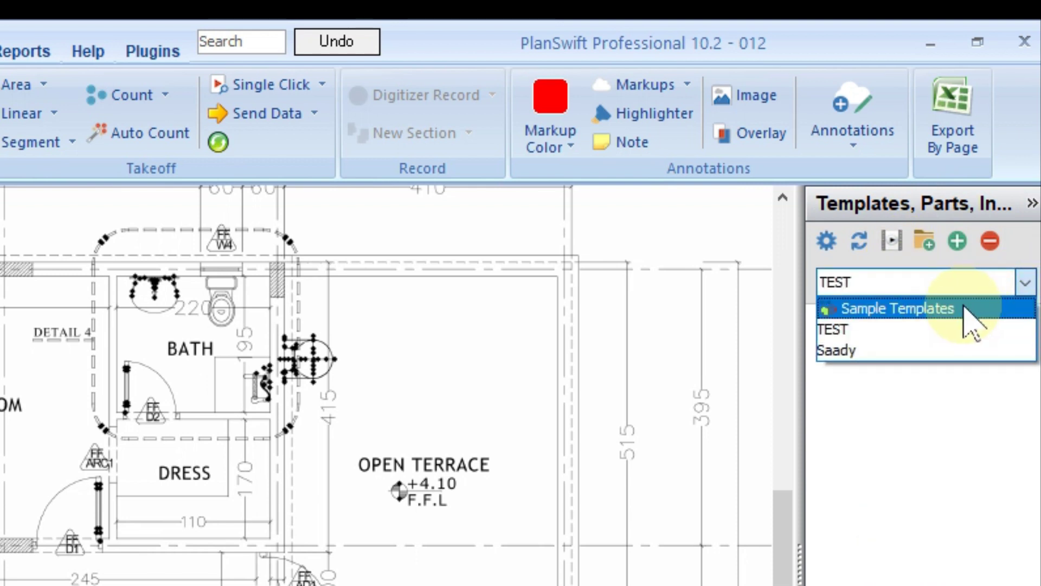
pyautogui.click(947, 305)
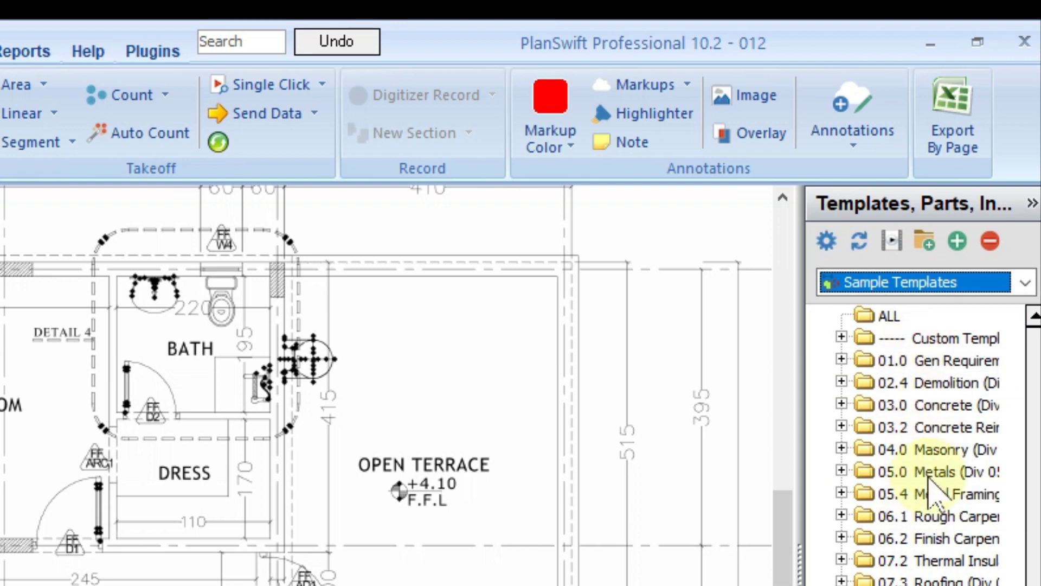
pyautogui.click(962, 287)
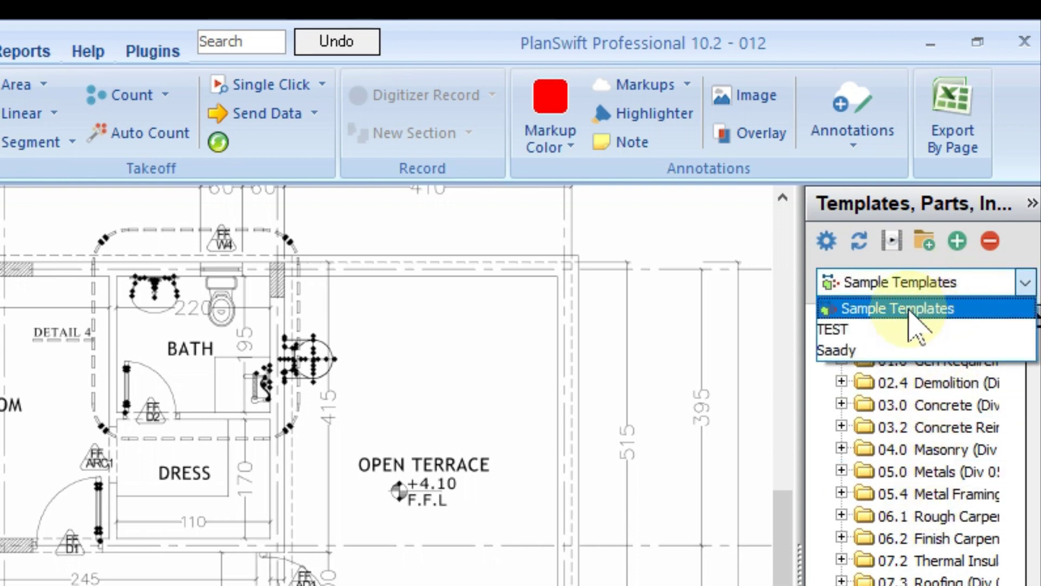
pyautogui.click(874, 330)
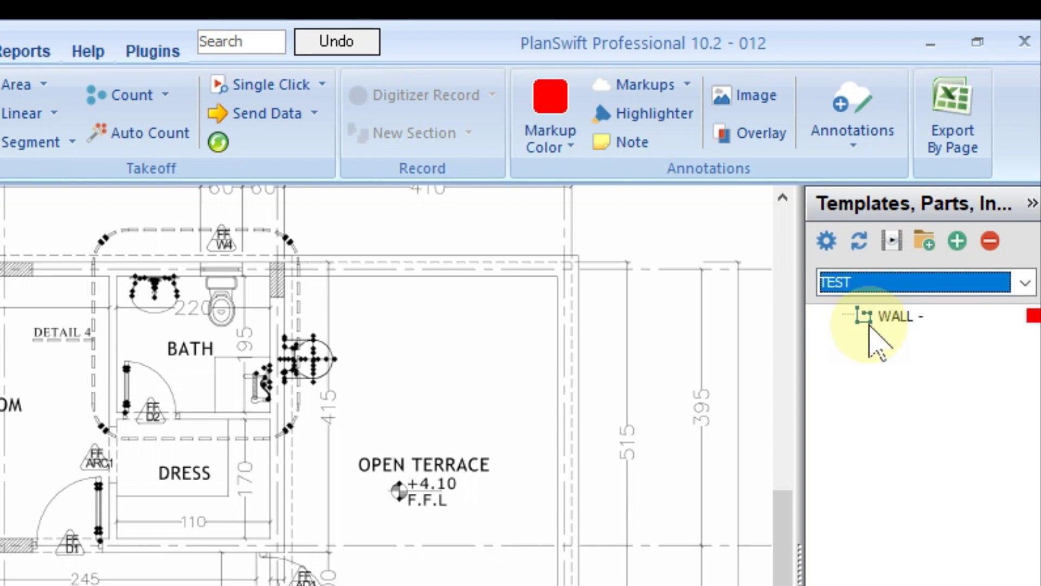
pyautogui.click(892, 318)
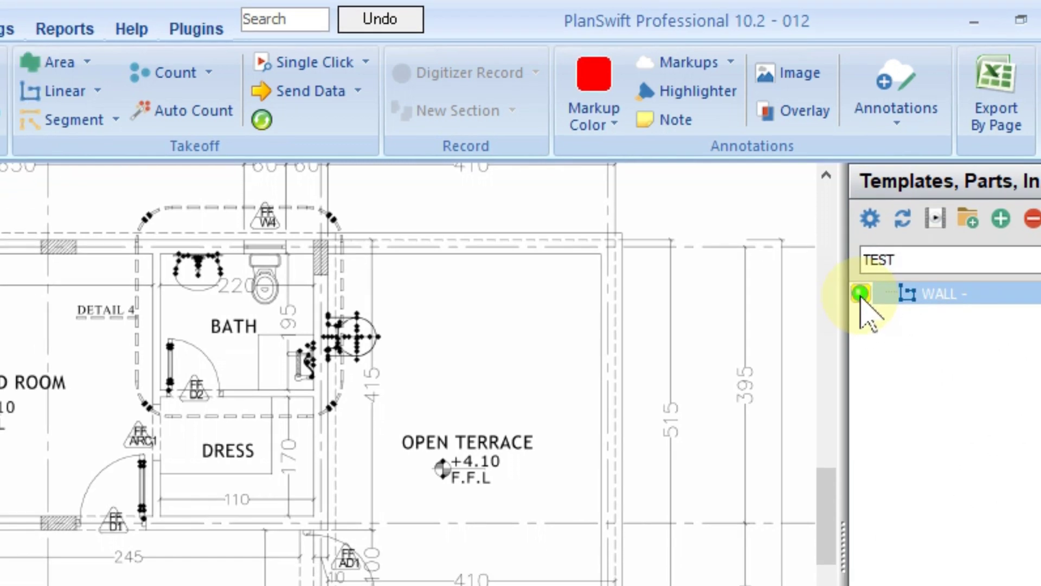
# Create WALL -1 from the WALL - template with Width 0.2 M and Wall Height 2.5 M.
pyautogui.doubleClick(817, 319)
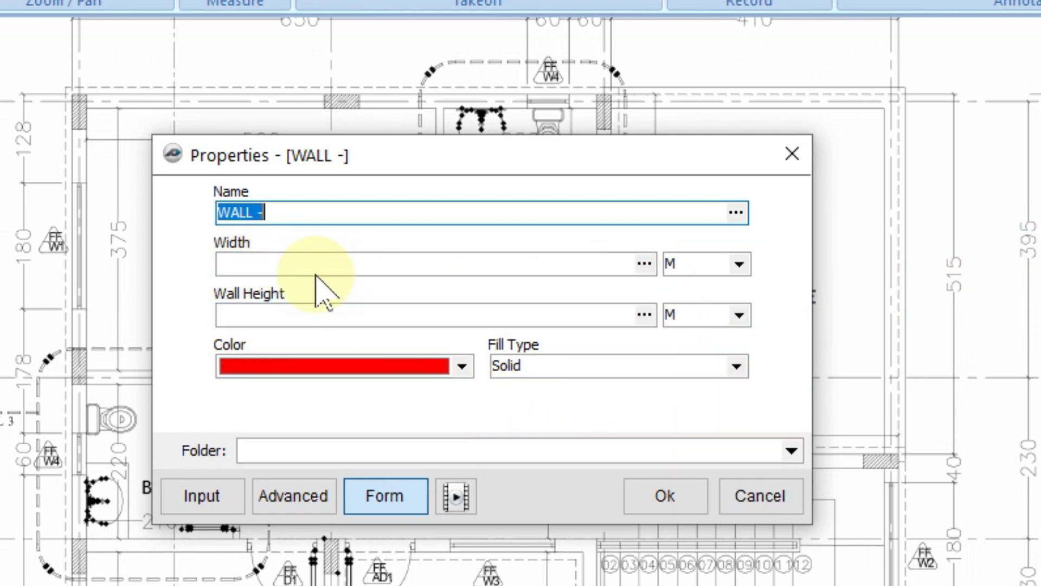
pyautogui.click(331, 210)
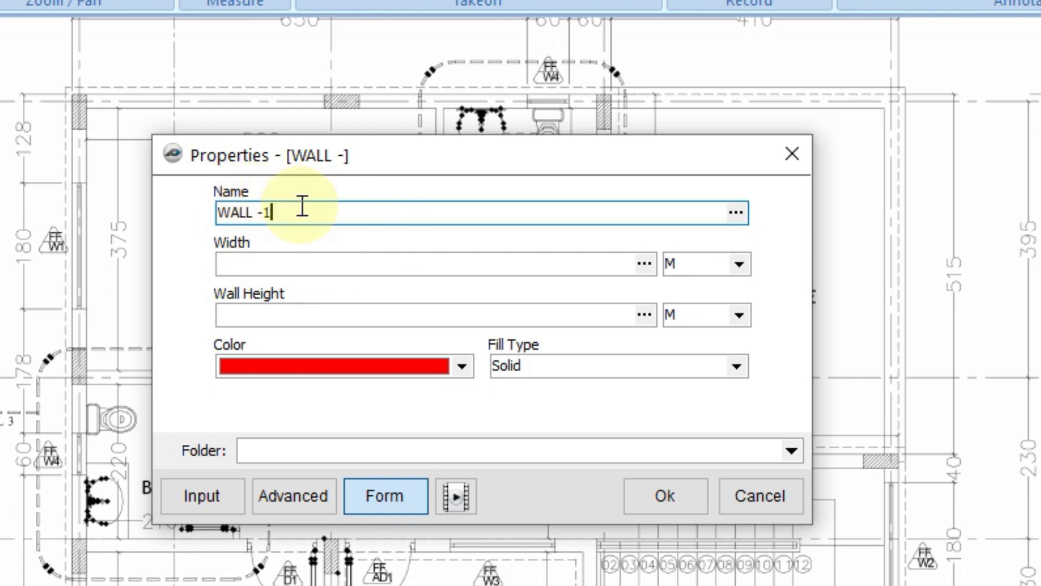
pyautogui.moveTo(302, 206); pyautogui.dragTo(252, 209)
pyautogui.press('BackSpace')
pyautogui.press('BackSpace')
pyautogui.press('BackSpace')
pyautogui.write('WALL -1')
pyautogui.click(310, 270)
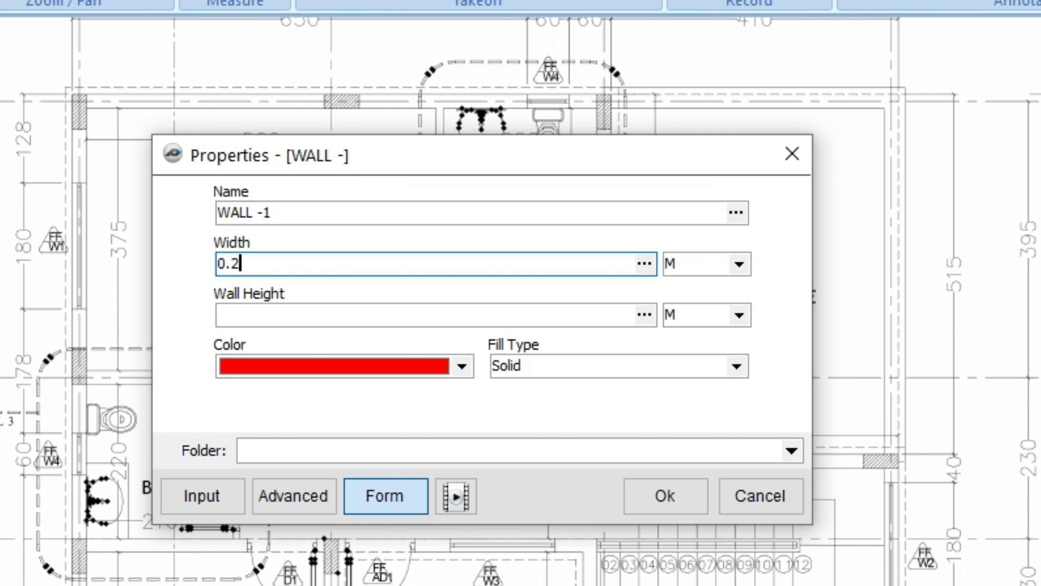
pyautogui.write('0.2')
pyautogui.click(739, 265)
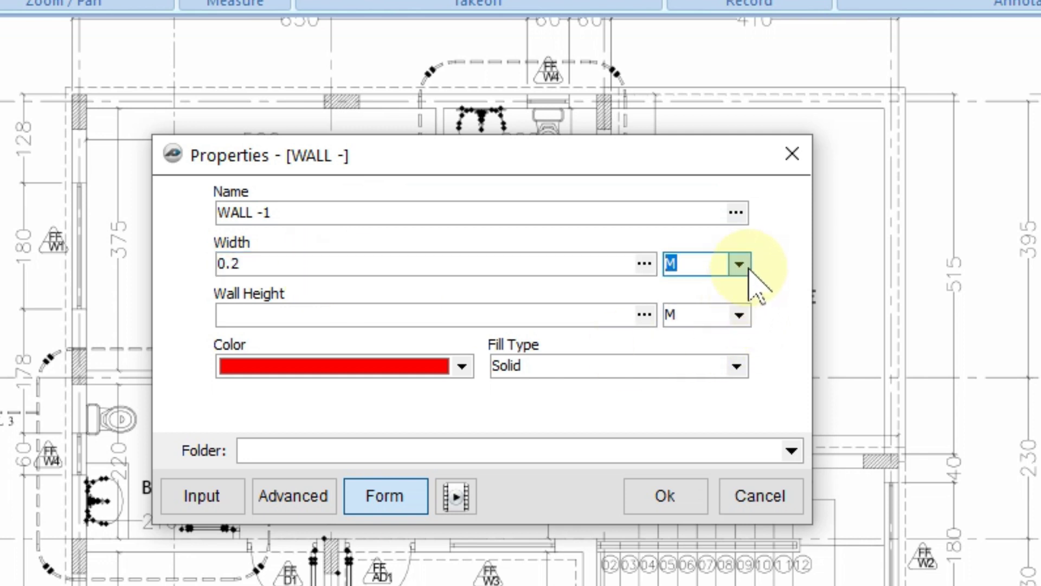
pyautogui.click(743, 269)
pyautogui.click(340, 319)
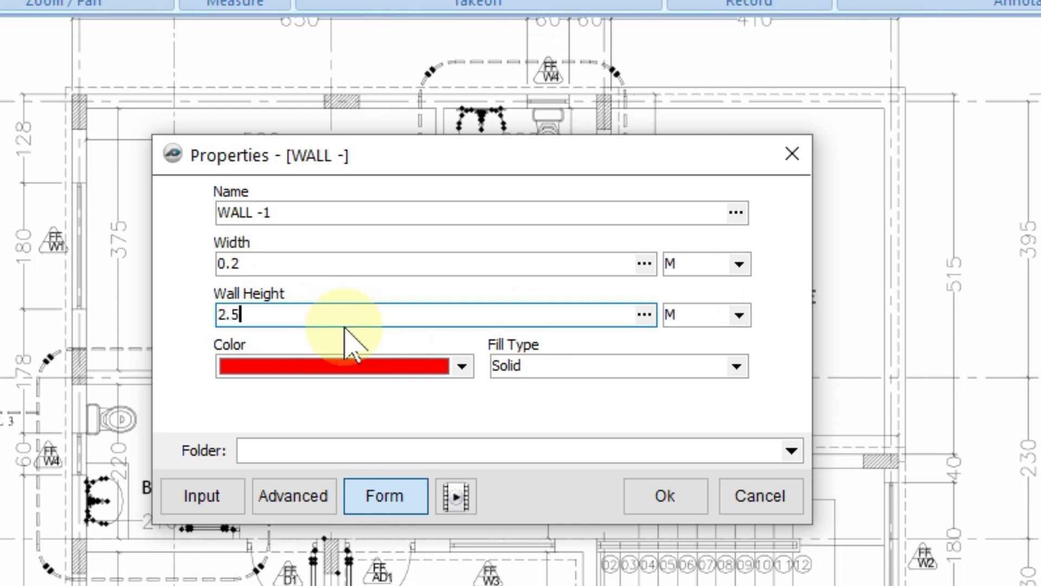
pyautogui.click(740, 314)
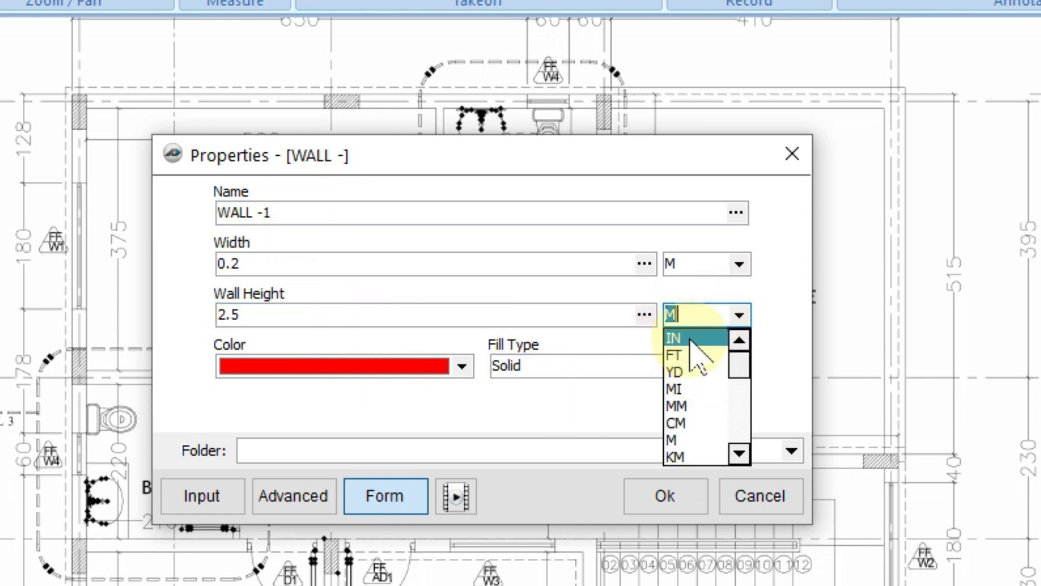
pyautogui.click(686, 440)
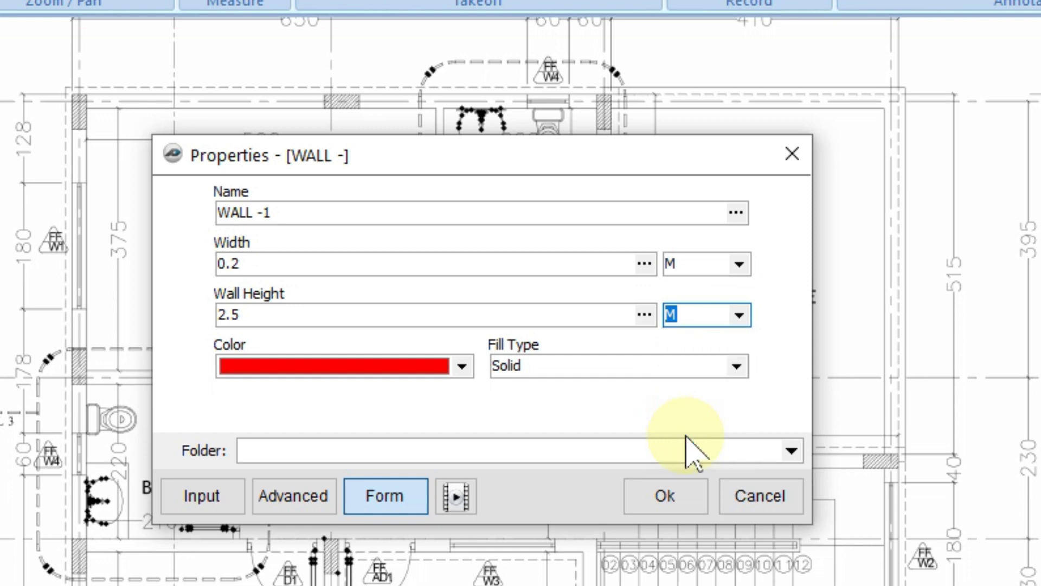
pyautogui.click(662, 497)
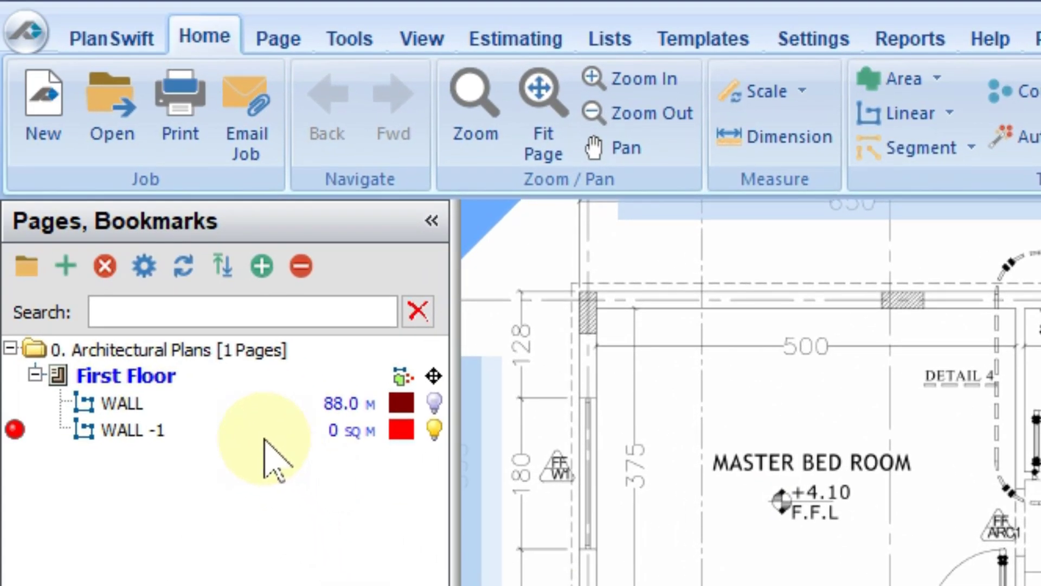
# Trace WALL -1 from the bedroom's top-left corner past the bath and dress corners.
pyautogui.click(213, 428)
pyautogui.click(162, 407)
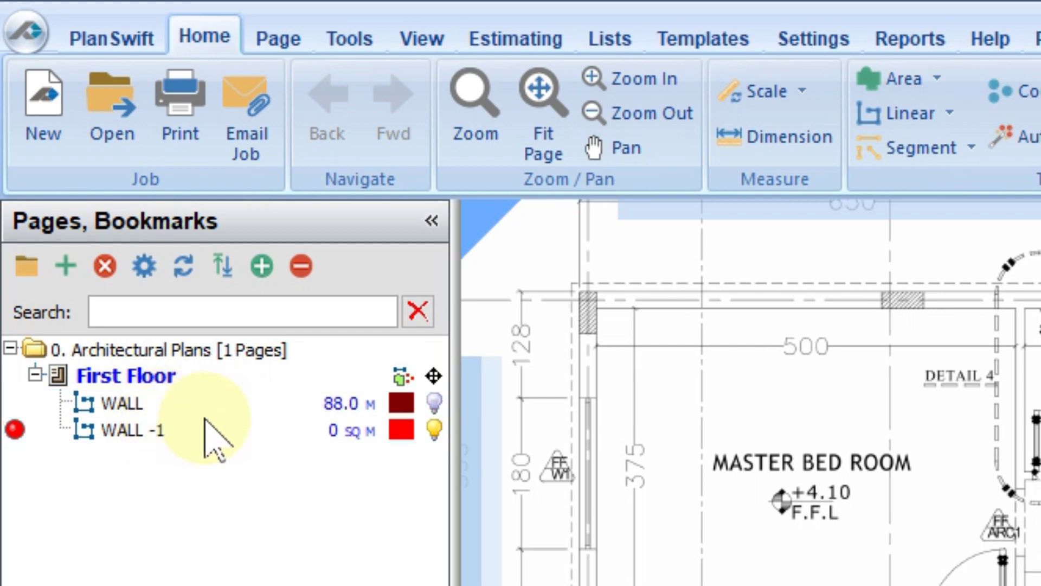
pyautogui.click(372, 430)
pyautogui.click(374, 411)
pyautogui.click(360, 451)
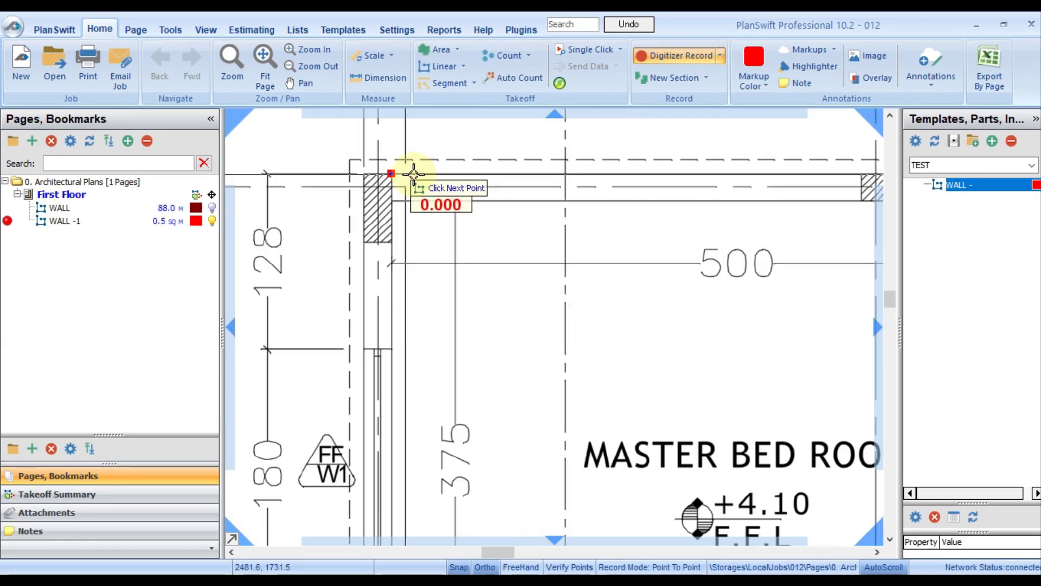
pyautogui.scroll(-5, 384, 174)
pyautogui.scroll(-4, 279, 174)
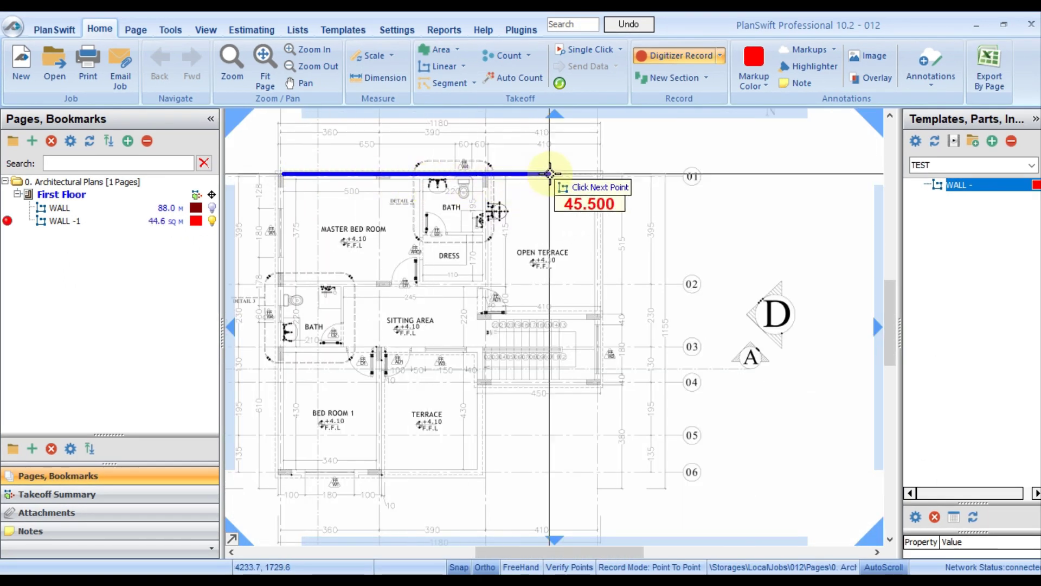
pyautogui.click(483, 174)
pyautogui.scroll(3, 488, 244)
pyautogui.click(484, 285)
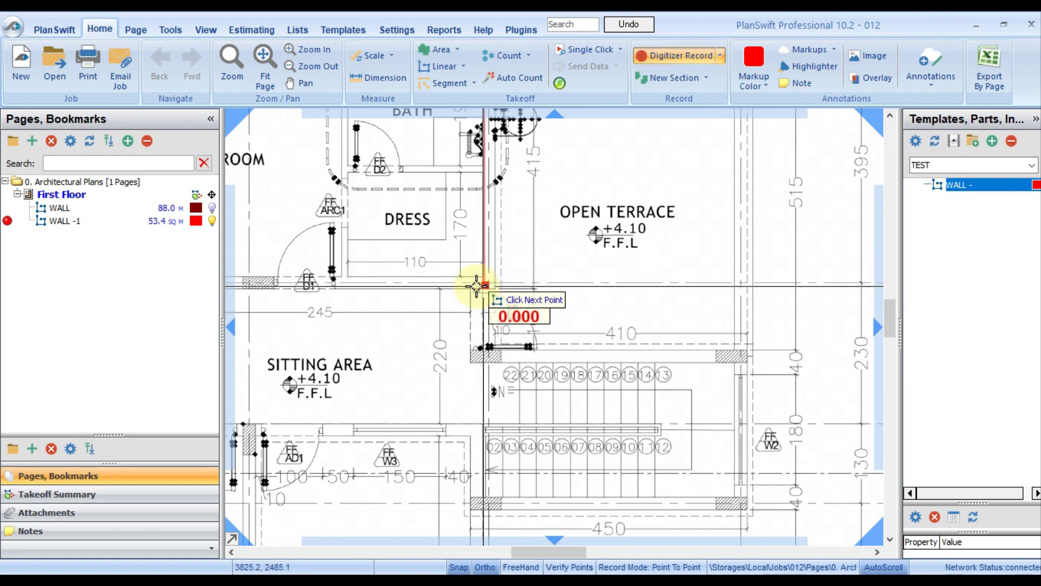
pyautogui.scroll(-3, 484, 285)
pyautogui.click(419, 289)
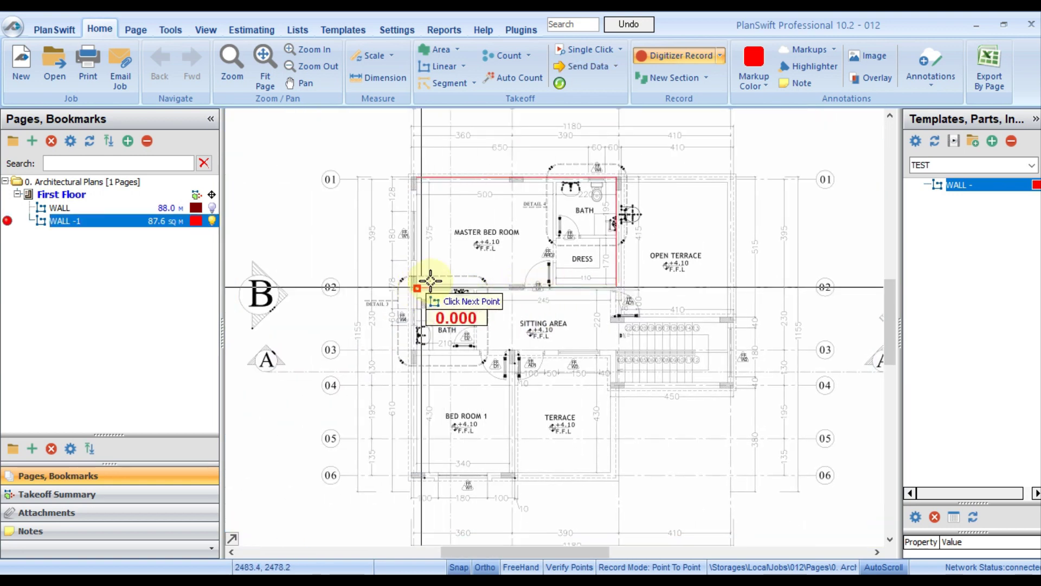
pyautogui.scroll(3, 458, 225)
# Stop the WALL -1 takeoff and check its 87.6 SQ M legend total.
pyautogui.rightClick(470, 225)
pyautogui.click(491, 246)
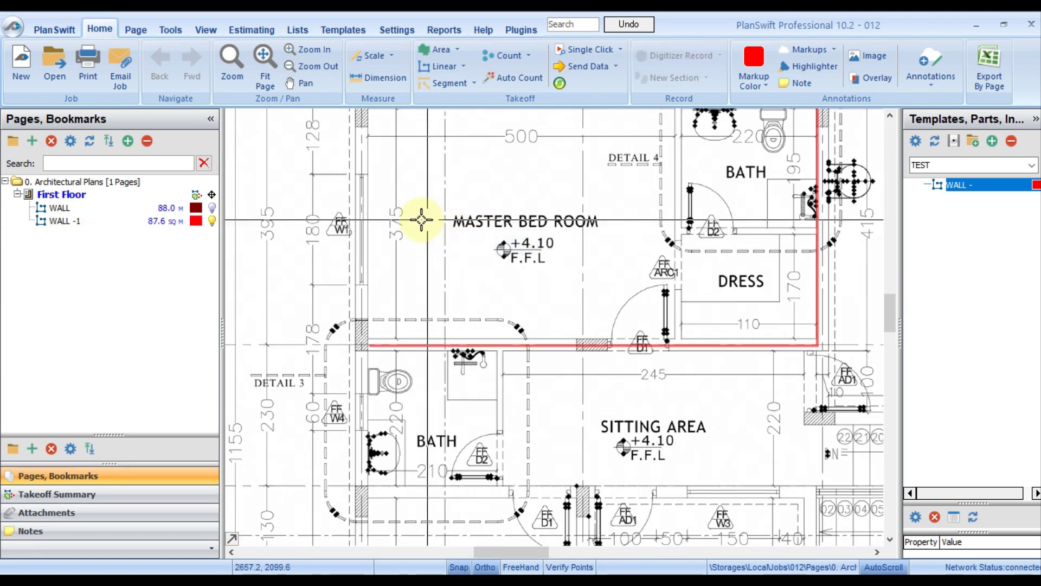
pyautogui.scroll(-4, 379, 161)
pyautogui.scroll(-1, 379, 161)
pyautogui.scroll(3, 539, 379)
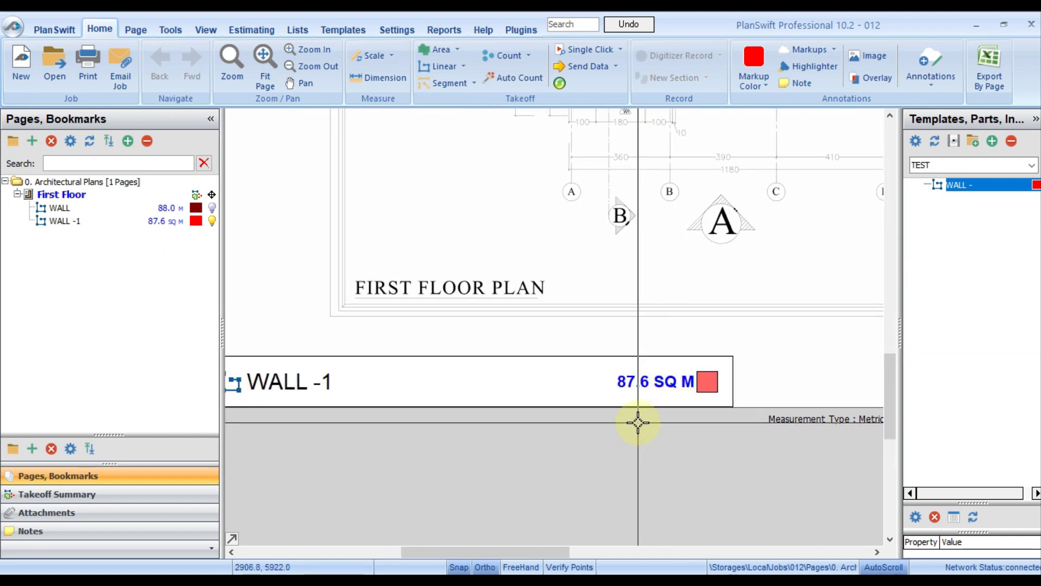
pyautogui.scroll(-1, 667, 418)
pyautogui.scroll(1, 683, 411)
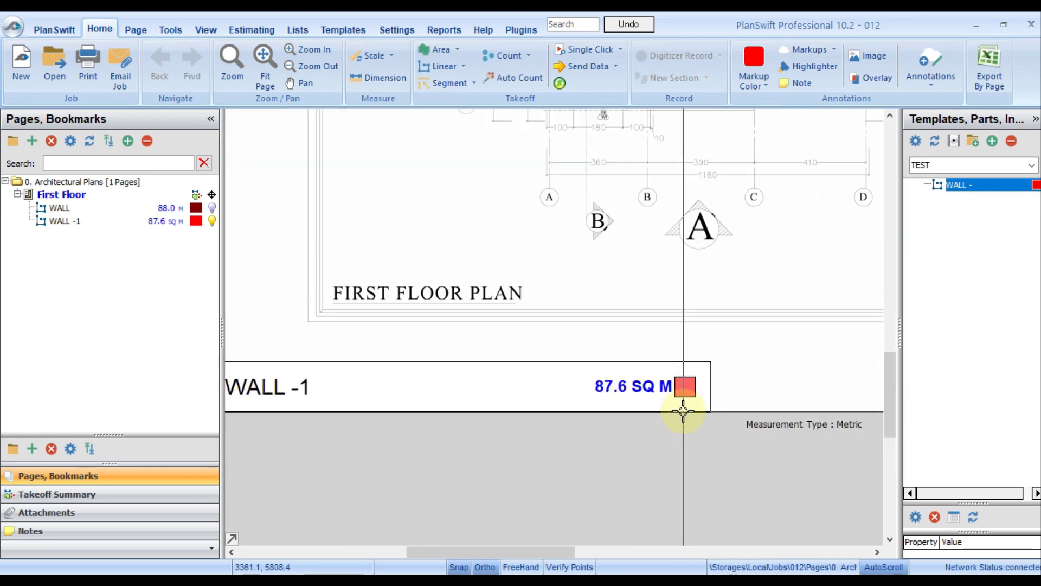
pyautogui.scroll(-1, 658, 407)
pyautogui.scroll(2, 597, 255)
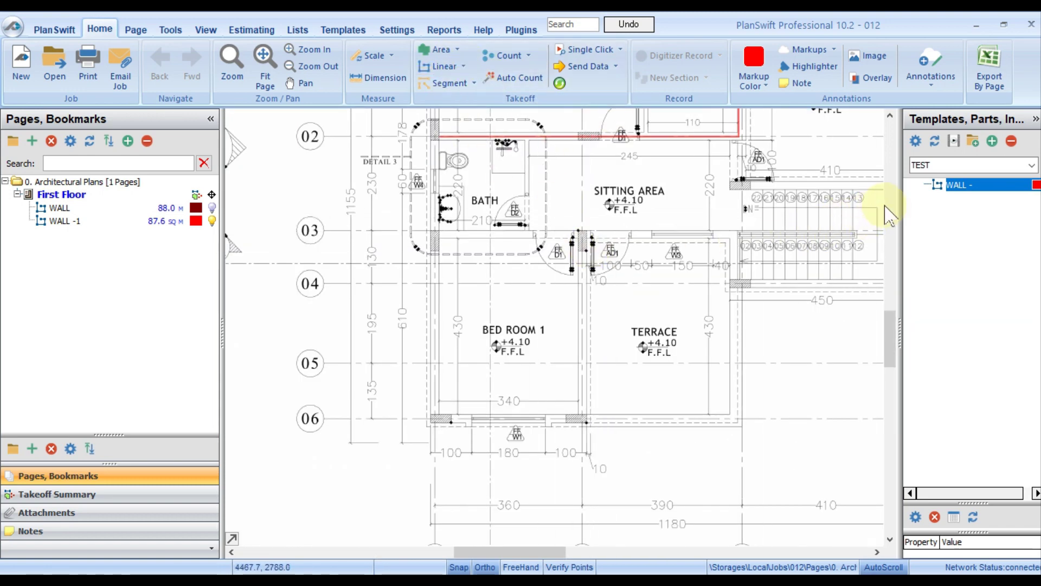
# Create a bright green WALL -2 with 0.1 width and 2.2 M wall height.
pyautogui.doubleClick(909, 187)
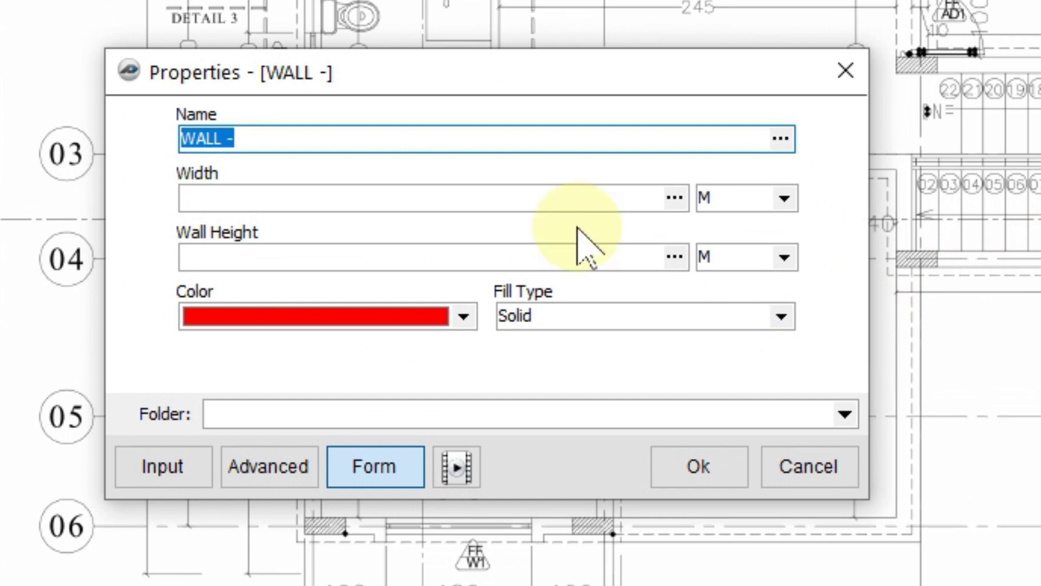
pyautogui.write('2')
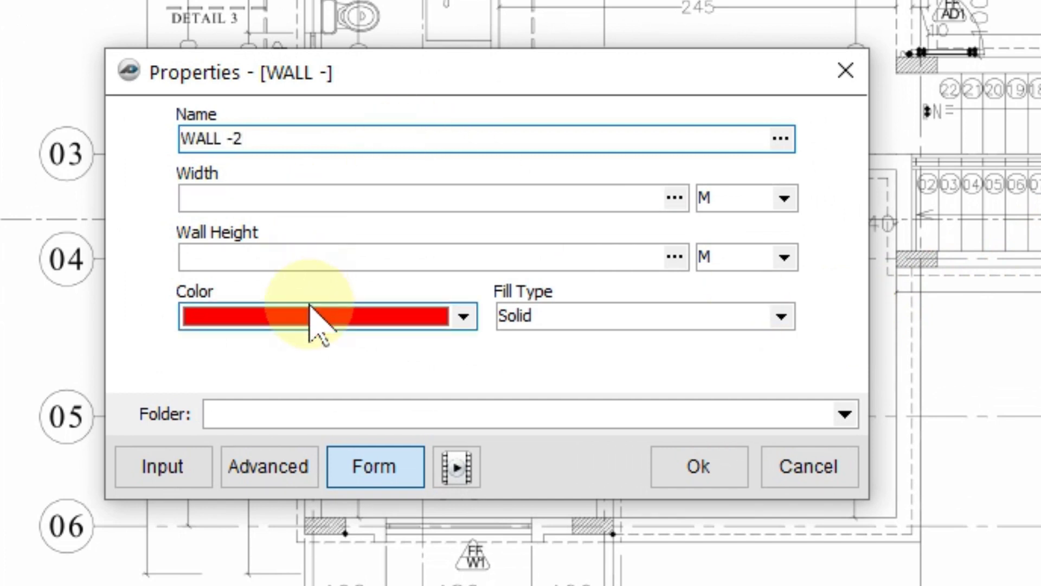
pyautogui.click(314, 321)
pyautogui.click(280, 465)
pyautogui.click(247, 188)
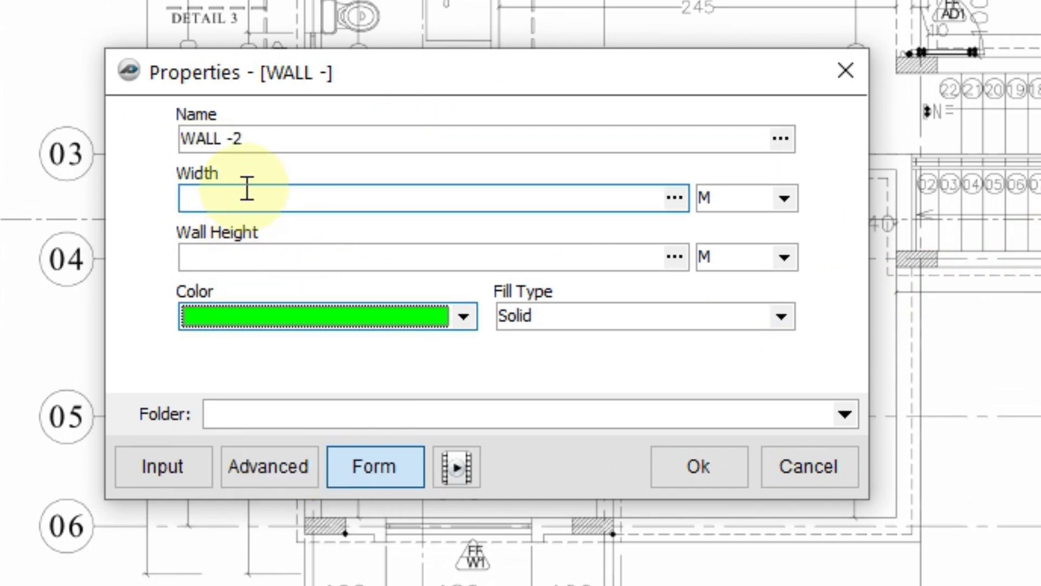
pyautogui.click(235, 257)
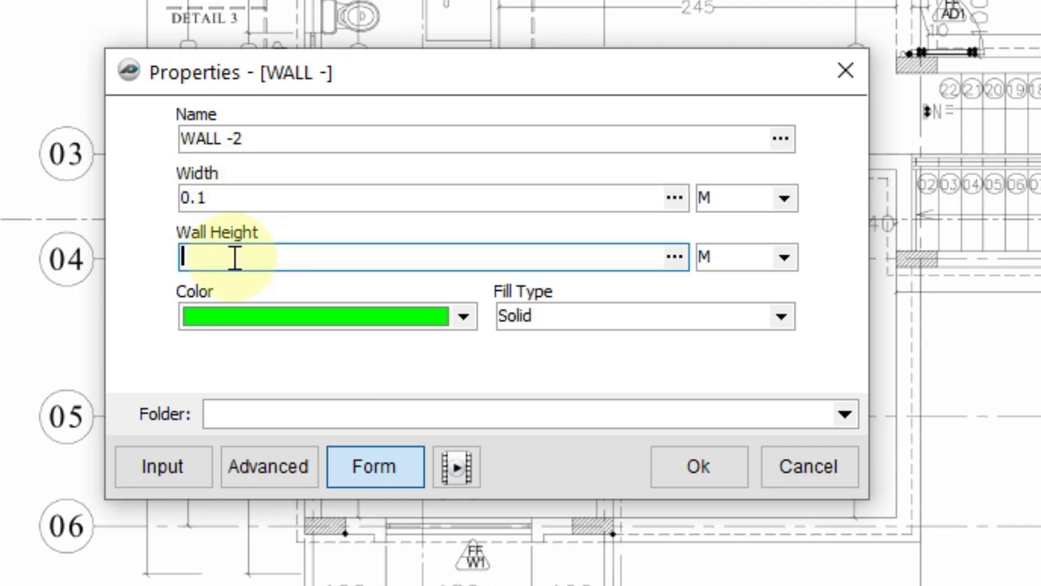
pyautogui.write('2.2')
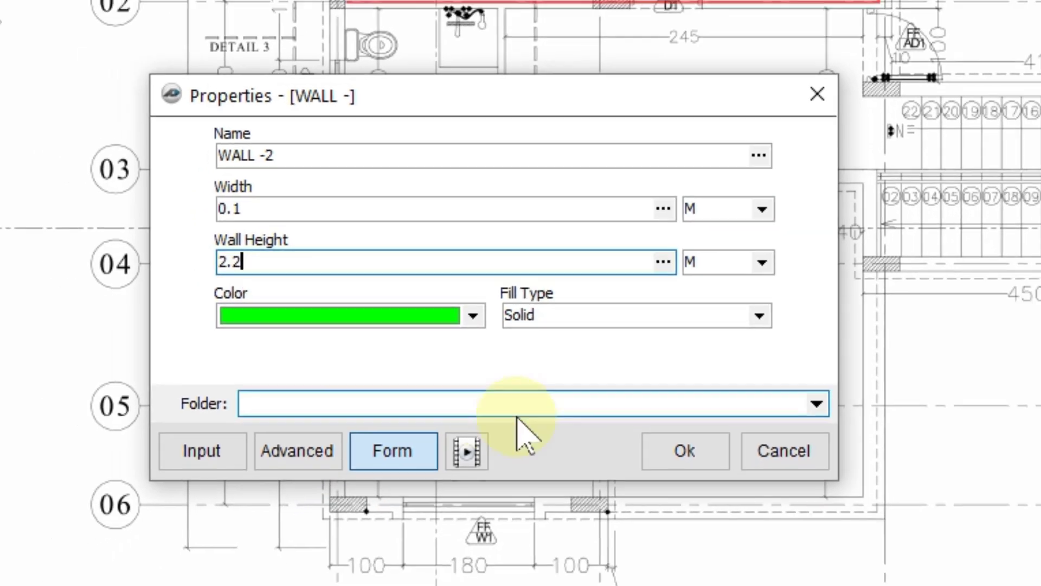
pyautogui.click(699, 466)
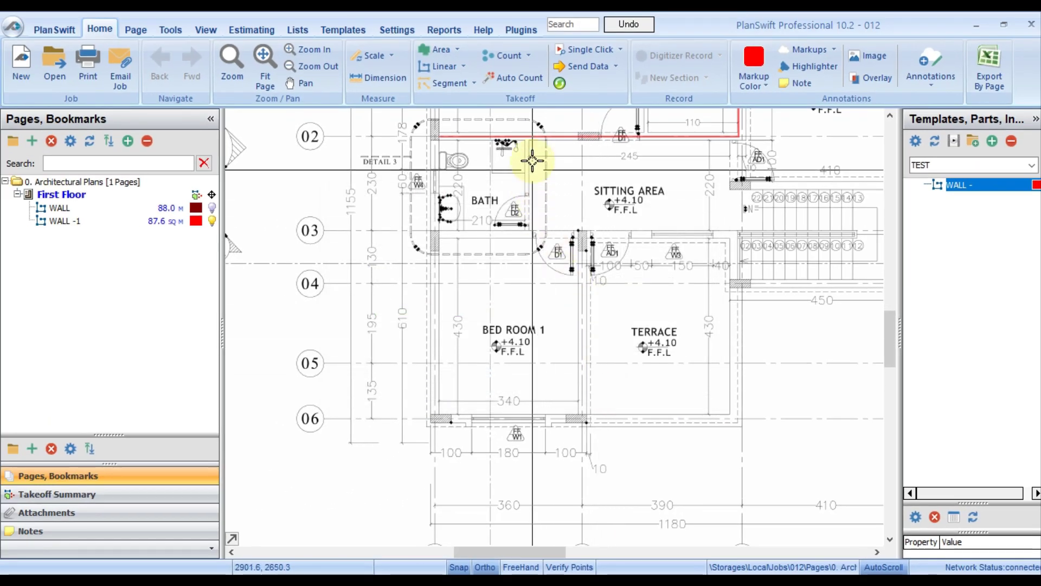
# Trace the green WALL -2 along the bath's inner wall to where it meets the red wall.
pyautogui.click(532, 160)
pyautogui.scroll(5, 523, 151)
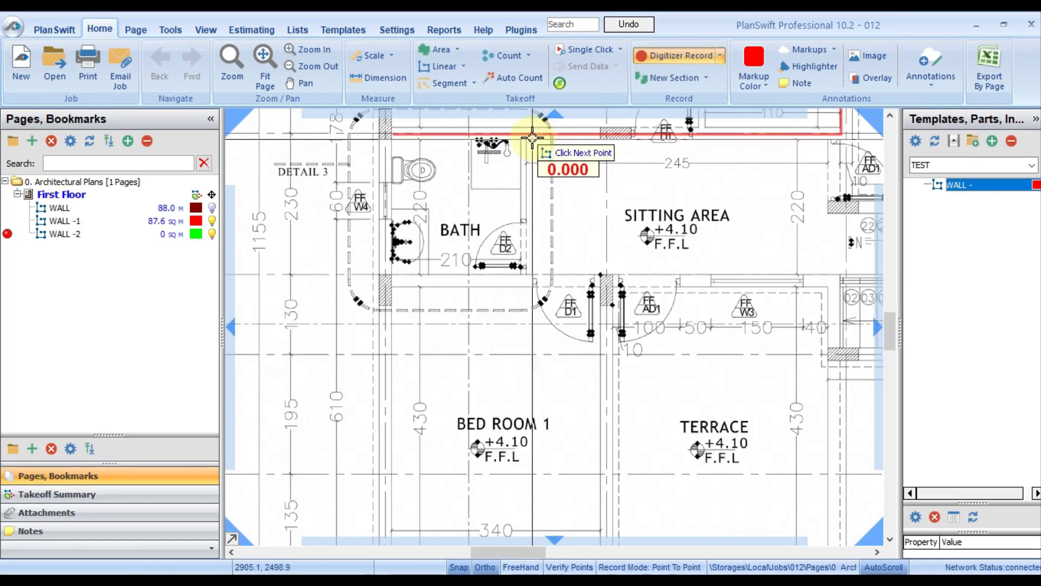
pyautogui.scroll(-3, 502, 232)
pyautogui.scroll(2, 506, 279)
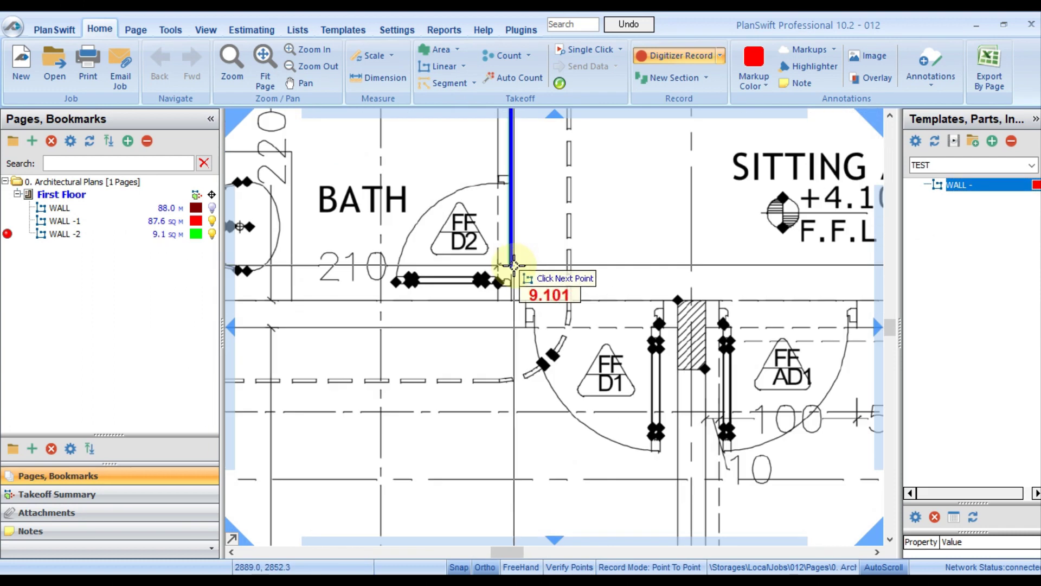
pyautogui.click(510, 298)
pyautogui.scroll(-3, 510, 299)
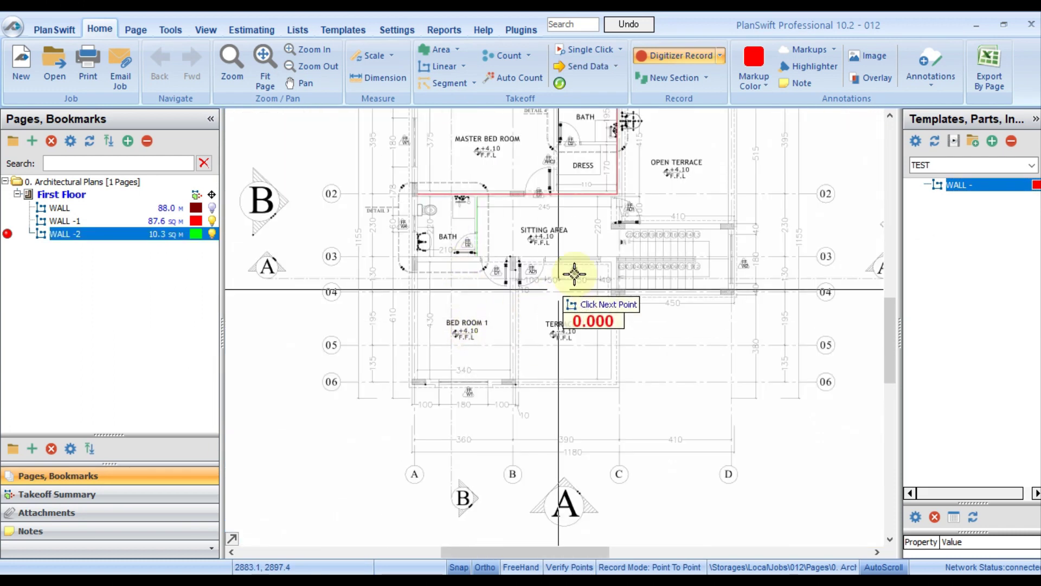
pyautogui.scroll(3, 522, 187)
pyautogui.scroll(2, 515, 162)
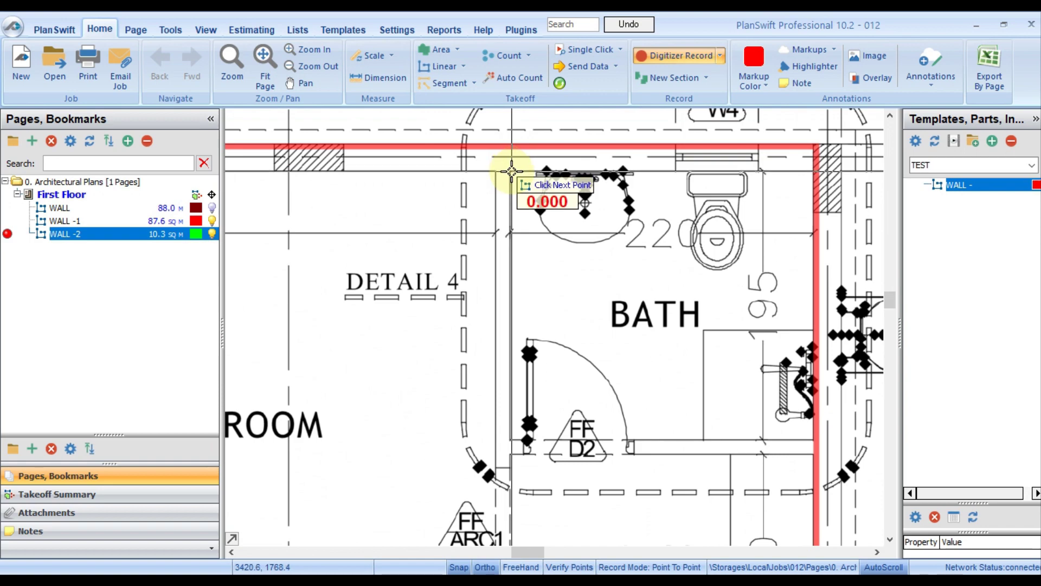
pyautogui.scroll(-3, 512, 166)
pyautogui.scroll(2, 511, 167)
pyautogui.scroll(2, 504, 325)
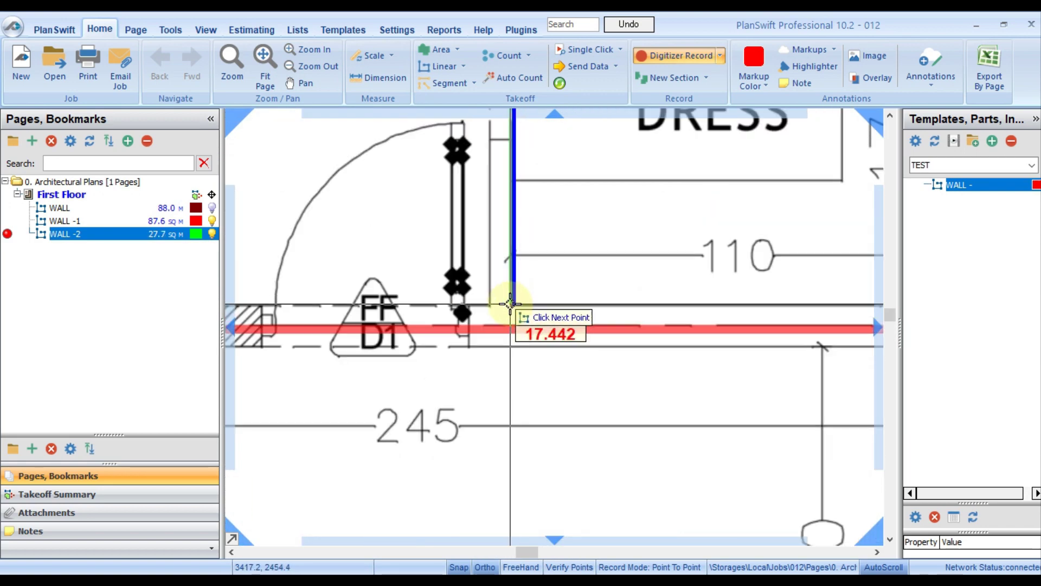
pyautogui.click(509, 302)
pyautogui.scroll(-3, 509, 302)
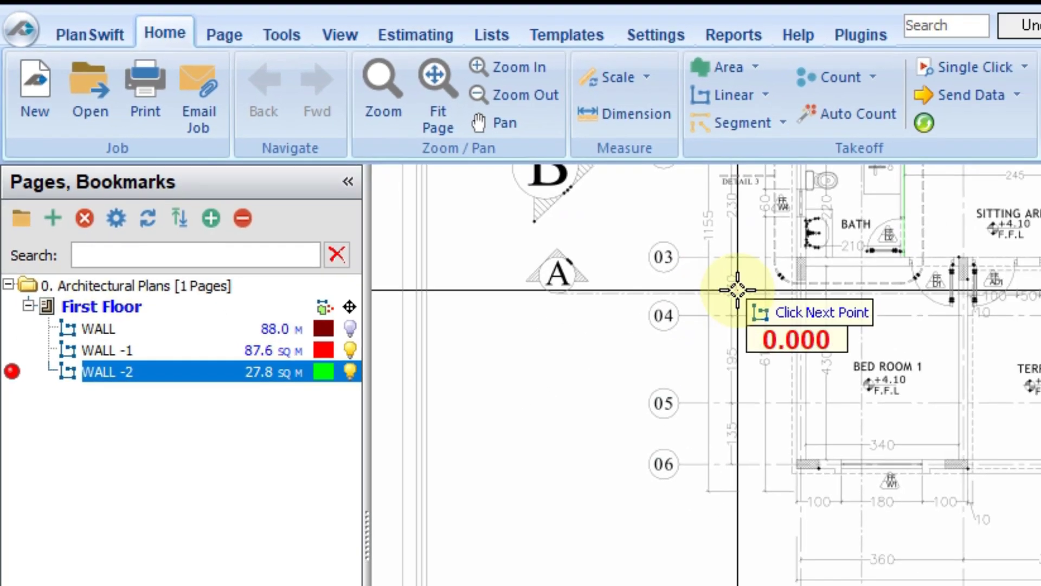
# Stop the WALL -2 takeoff, now totalling 27.8 SQ M.
pyautogui.rightClick(882, 344)
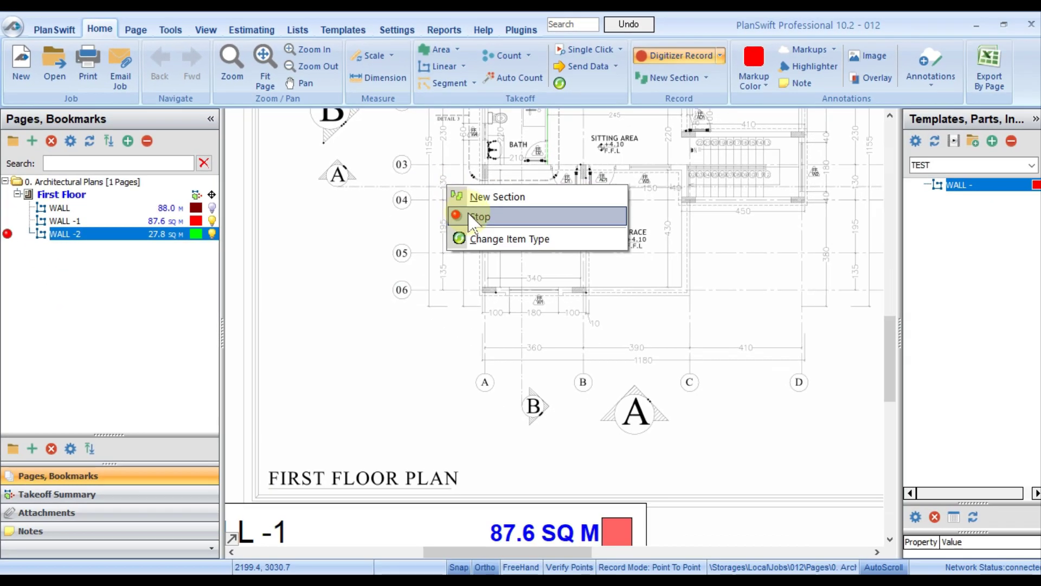
pyautogui.click(470, 217)
pyautogui.scroll(-1, 623, 271)
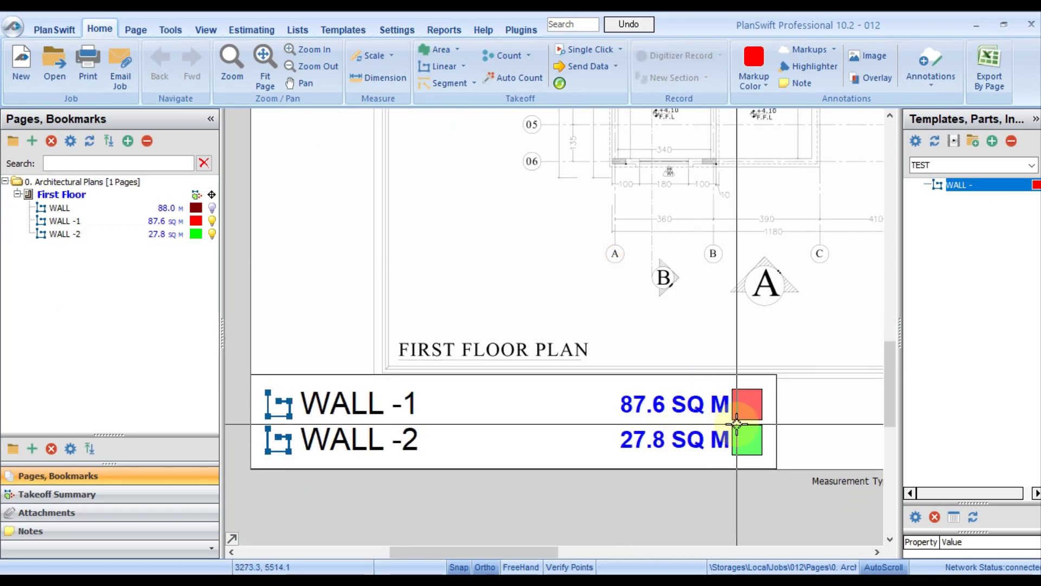
pyautogui.scroll(1, 704, 430)
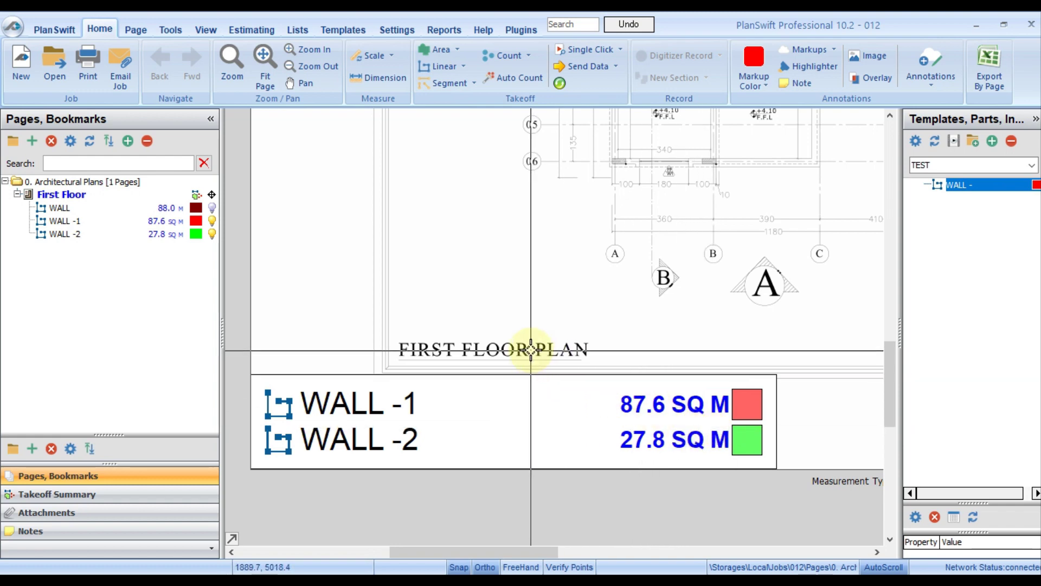
pyautogui.scroll(-3, 511, 341)
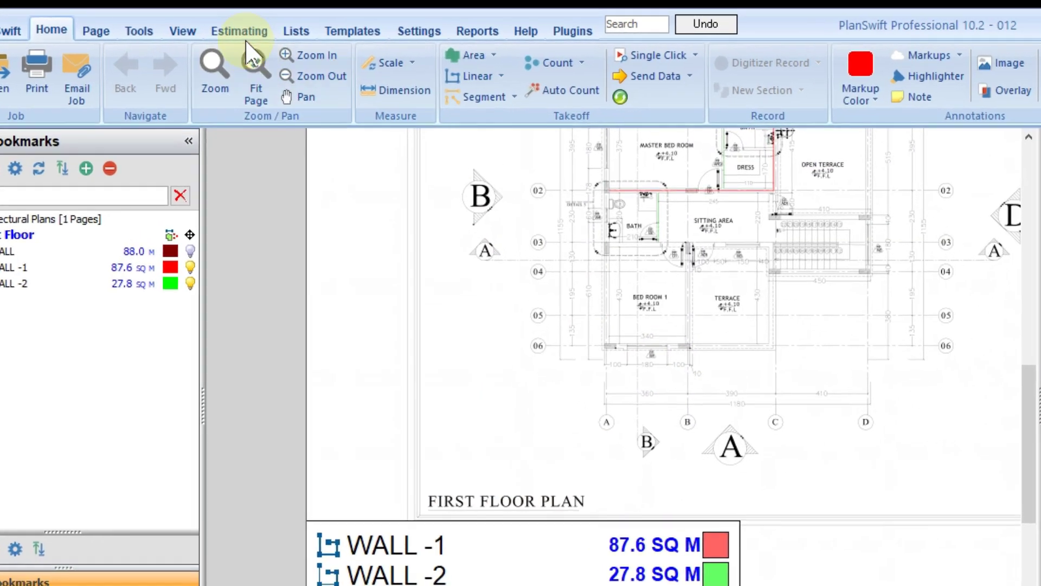
# Review the Estimating grid's wall areas and set WALL's Wall Height to 2.5, giving 219.98 SQ M.
pyautogui.click(255, 32)
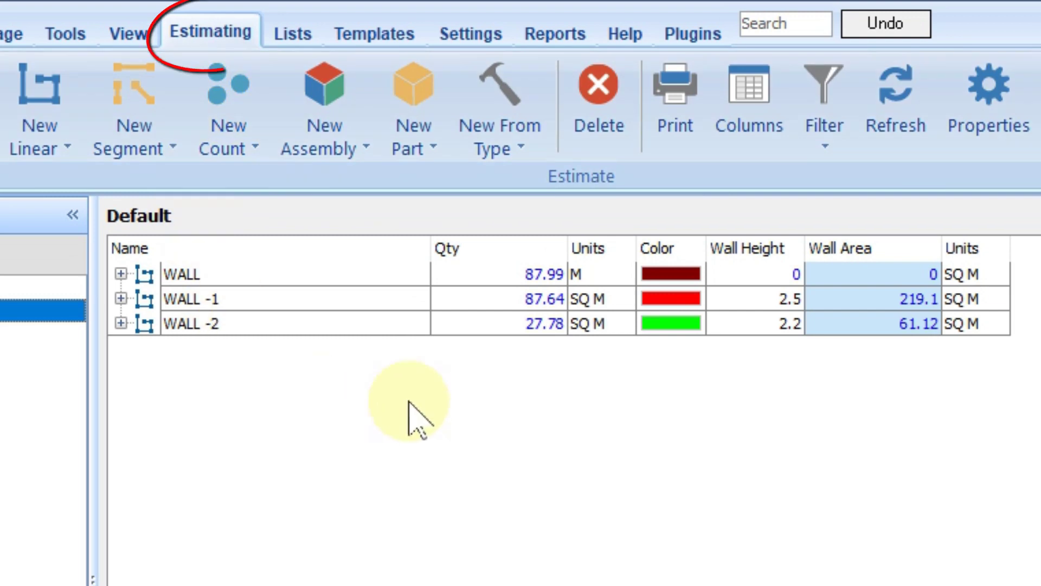
pyautogui.click(469, 250)
pyautogui.click(484, 323)
pyautogui.click(495, 365)
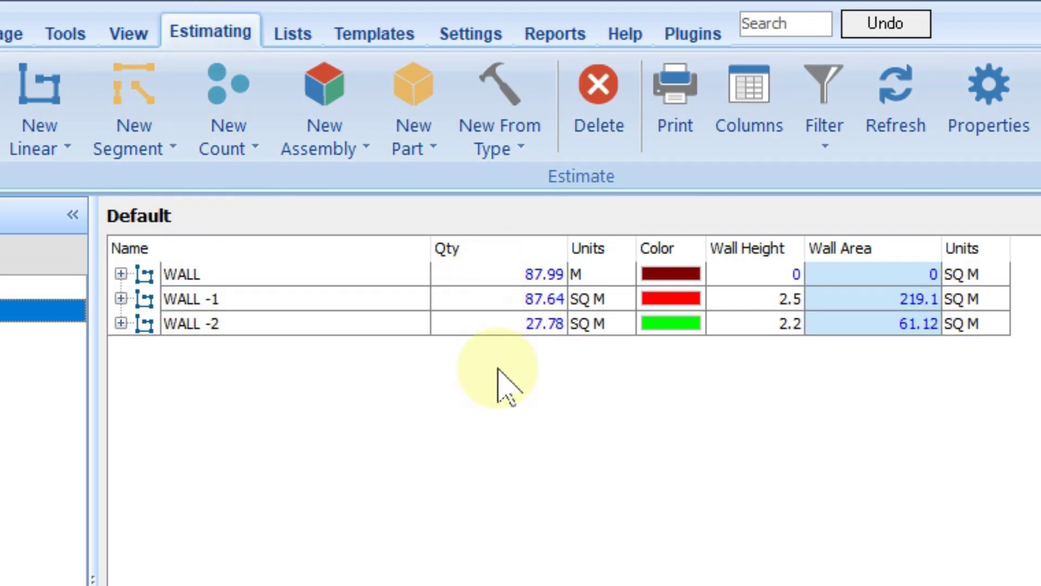
pyautogui.click(761, 272)
pyautogui.click(764, 367)
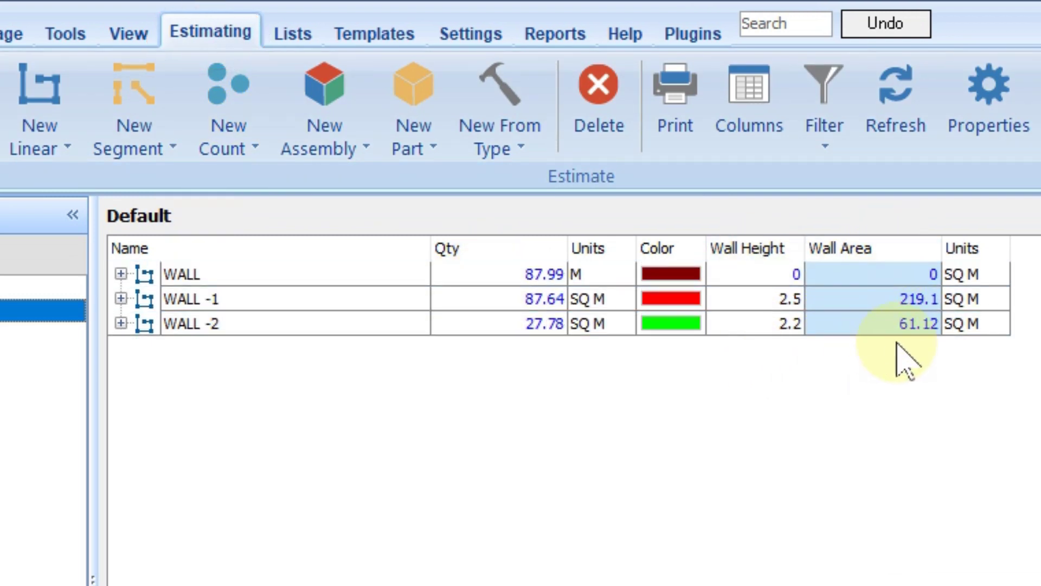
pyautogui.click(927, 328)
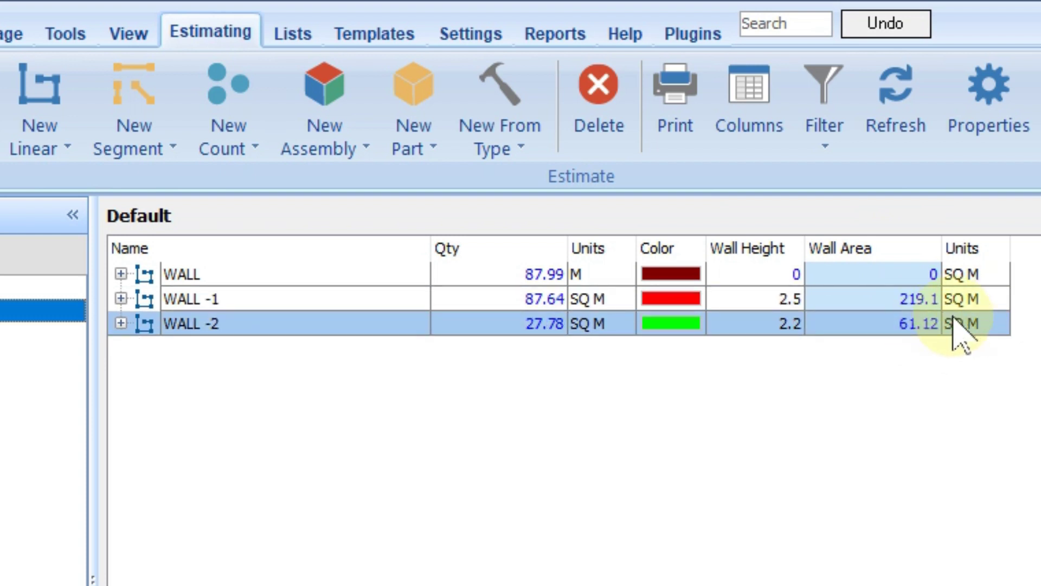
pyautogui.click(617, 302)
pyautogui.click(511, 278)
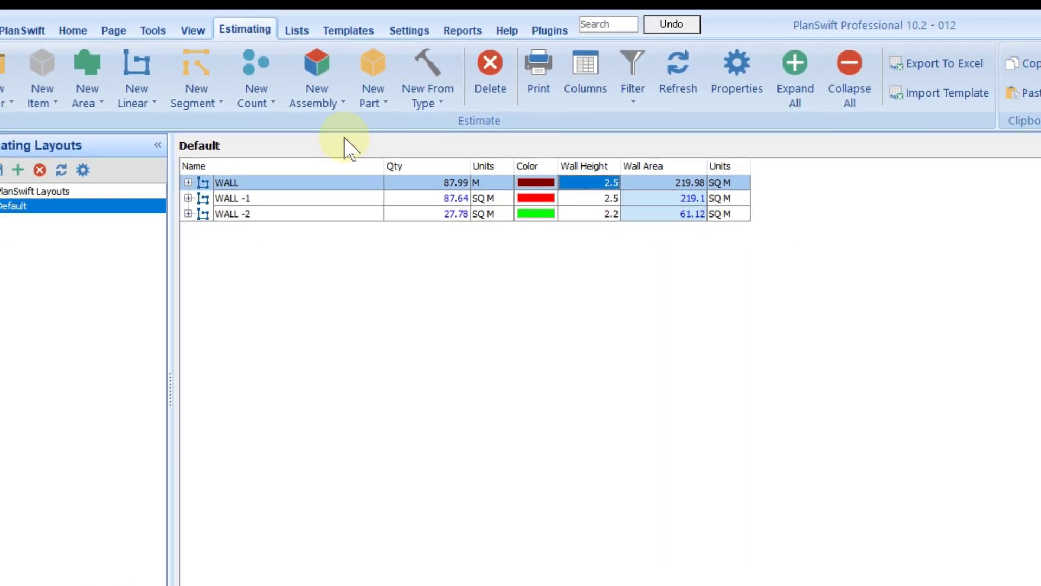
pyautogui.click(73, 31)
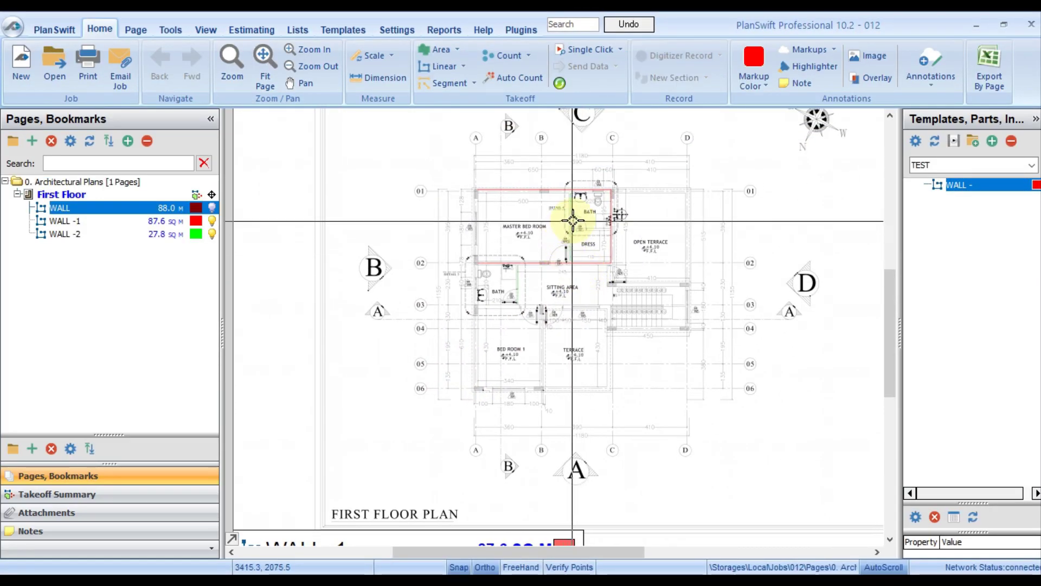
# Open WALL -1's properties and confirm them unchanged at 0.2 M width in red.
pyautogui.scroll(3, 564, 213)
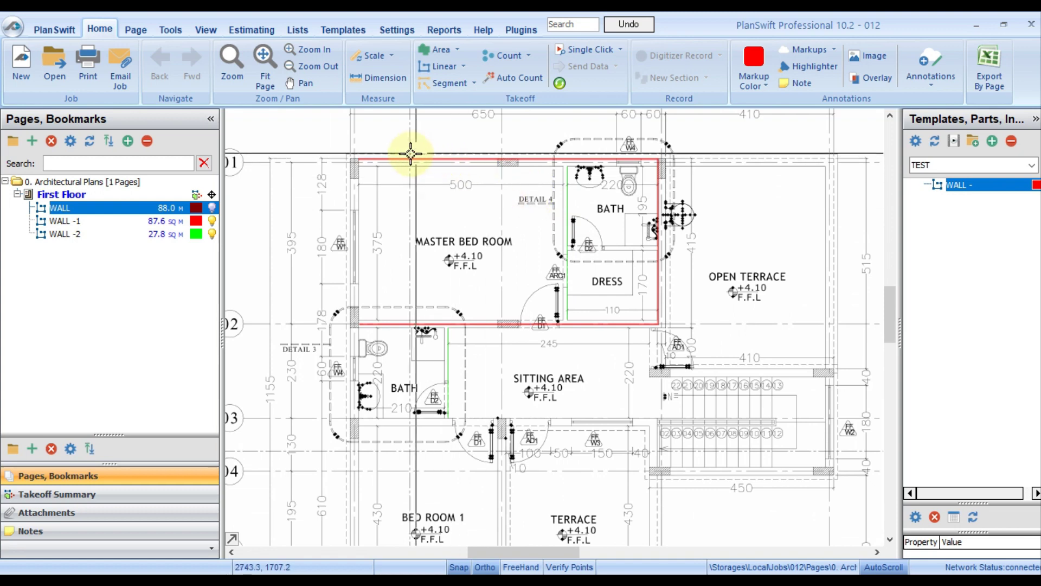
pyautogui.rightClick(116, 223)
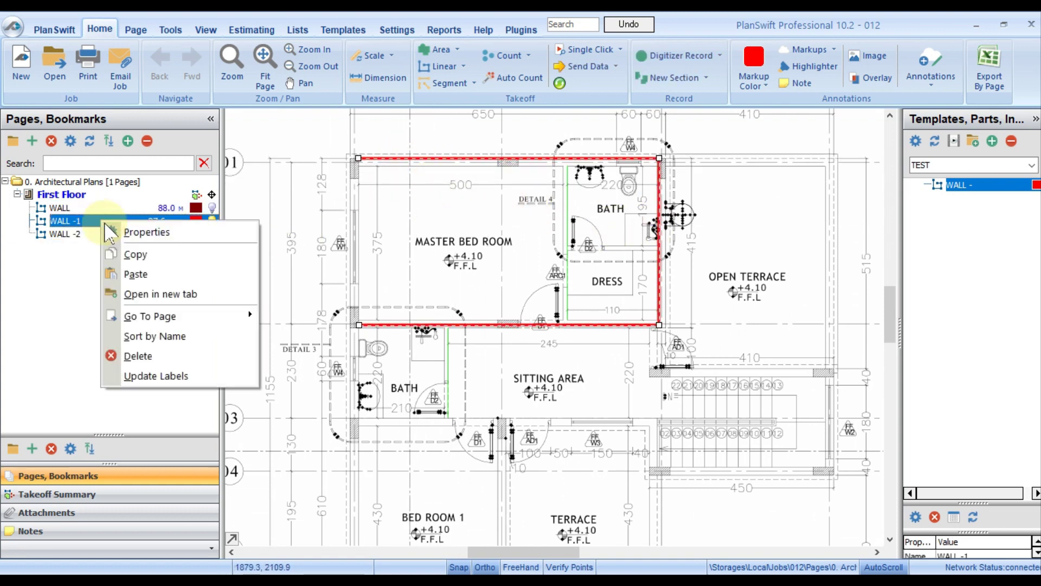
pyautogui.click(152, 232)
pyautogui.moveTo(535, 217); pyautogui.dragTo(603, 230)
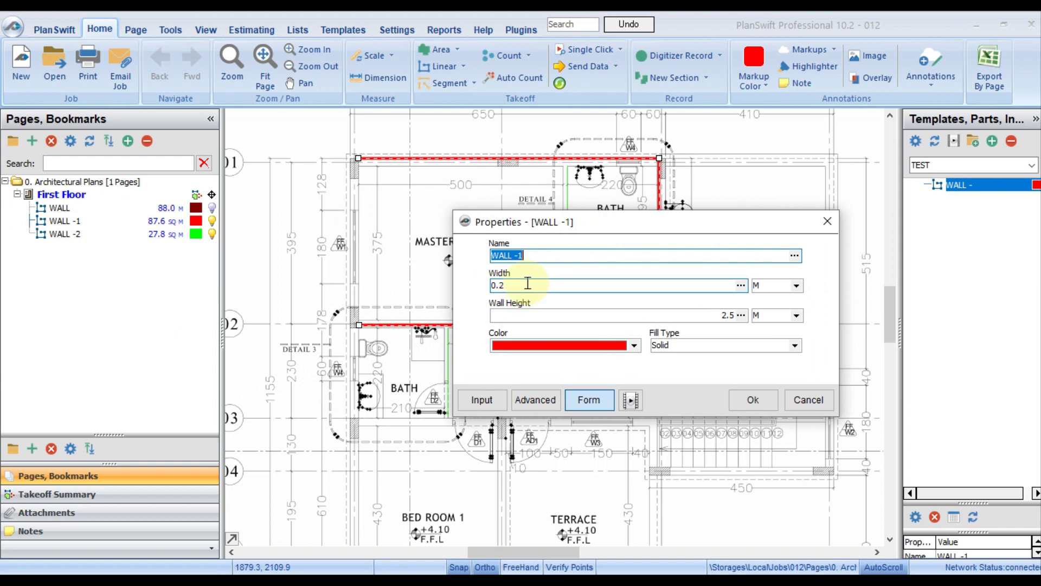
pyautogui.press('Return')
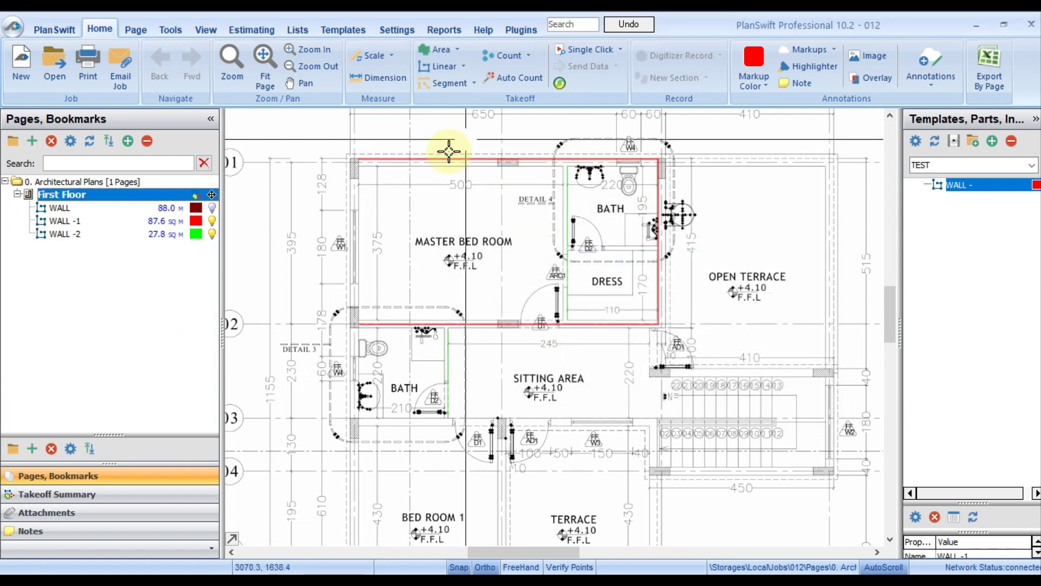
pyautogui.scroll(3, 543, 155)
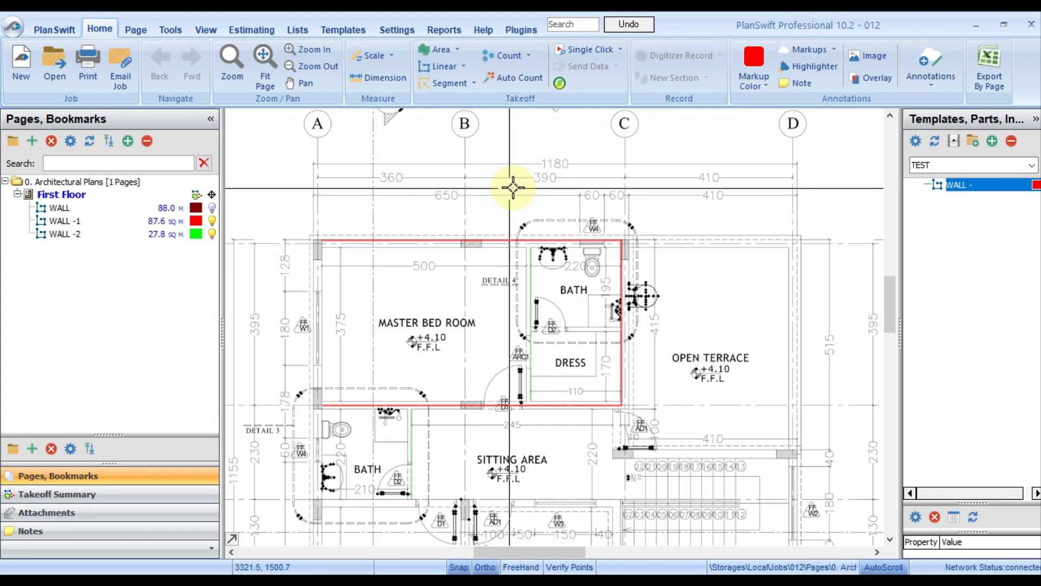
# Clear the existing page scale and collapse the templates panel.
pyautogui.click(372, 56)
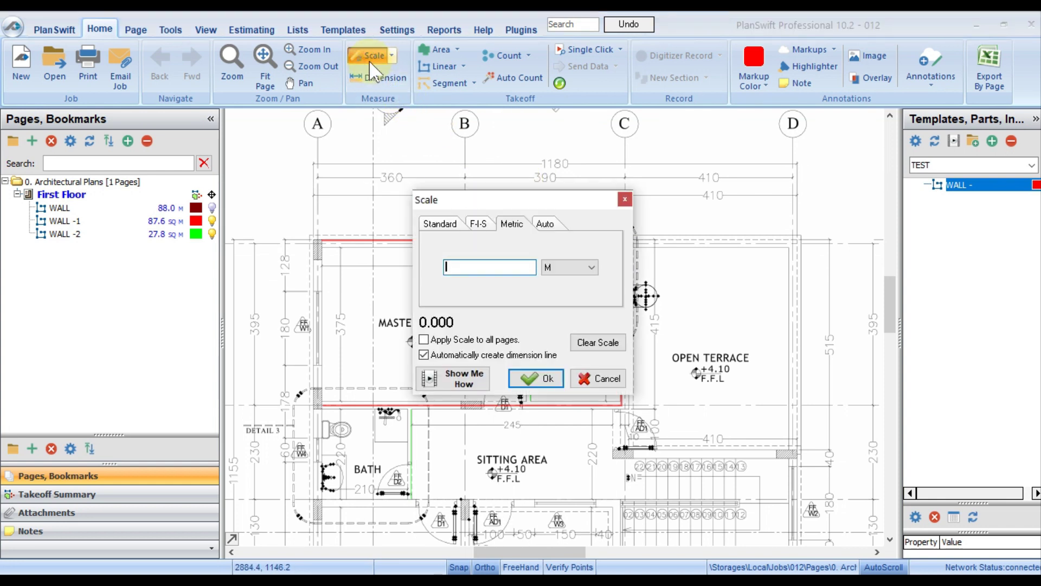
pyautogui.click(590, 347)
pyautogui.click(565, 305)
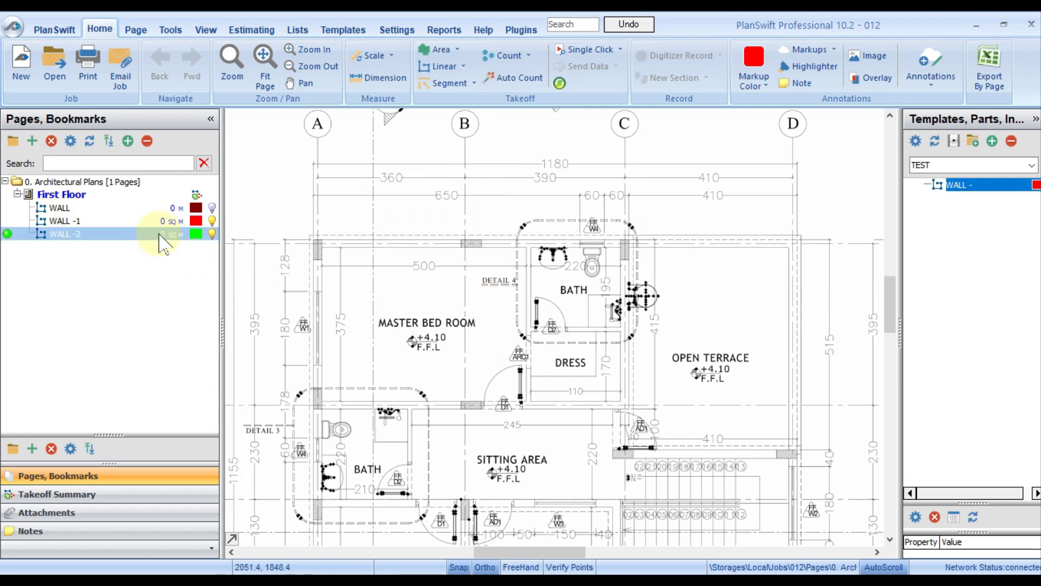
pyautogui.scroll(3, 562, 151)
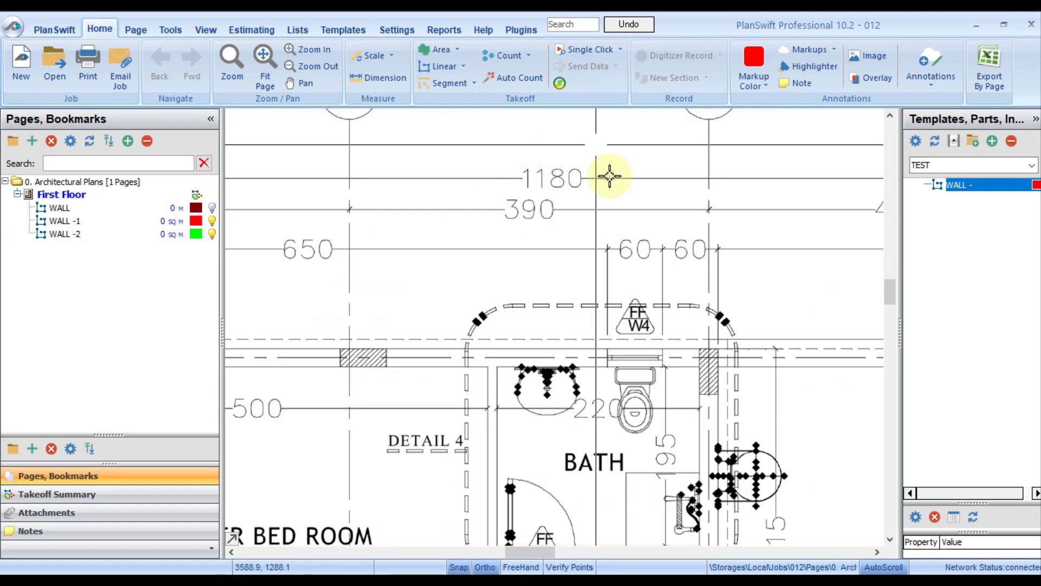
pyautogui.click(1035, 118)
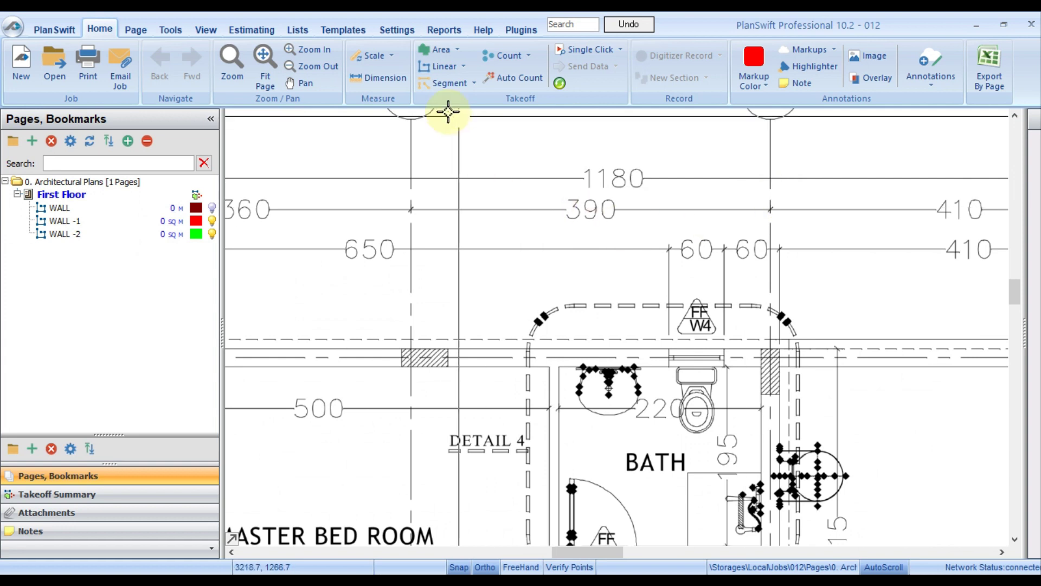
# Recalibrate the plan to 11.80 M using both ends of the 1180 dimension line.
pyautogui.click(370, 55)
pyautogui.moveTo(553, 204); pyautogui.dragTo(559, 277)
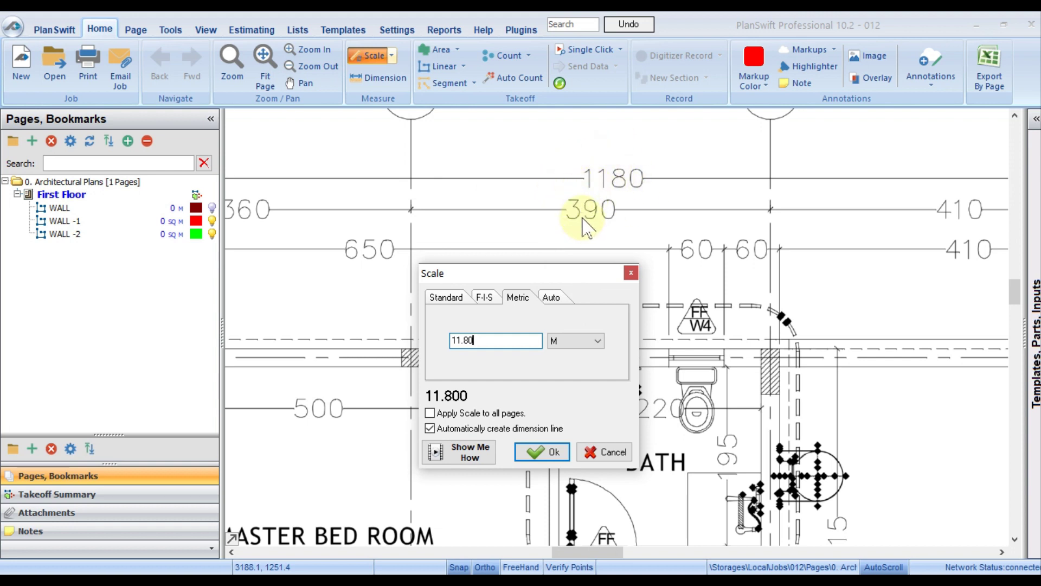
pyautogui.click(558, 452)
pyautogui.scroll(-3, 676, 259)
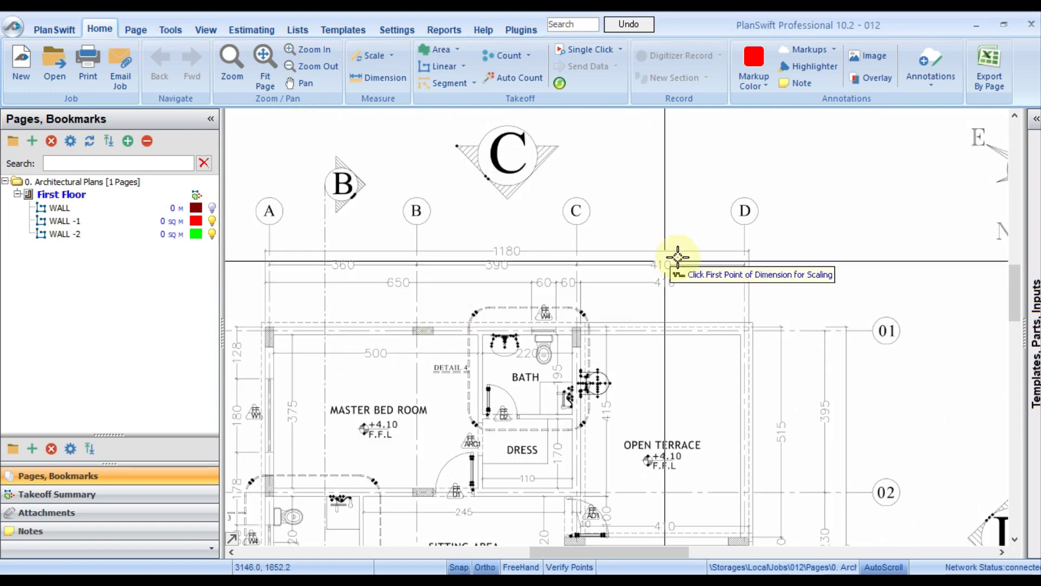
pyautogui.scroll(10, 804, 267)
pyautogui.scroll(2, 839, 268)
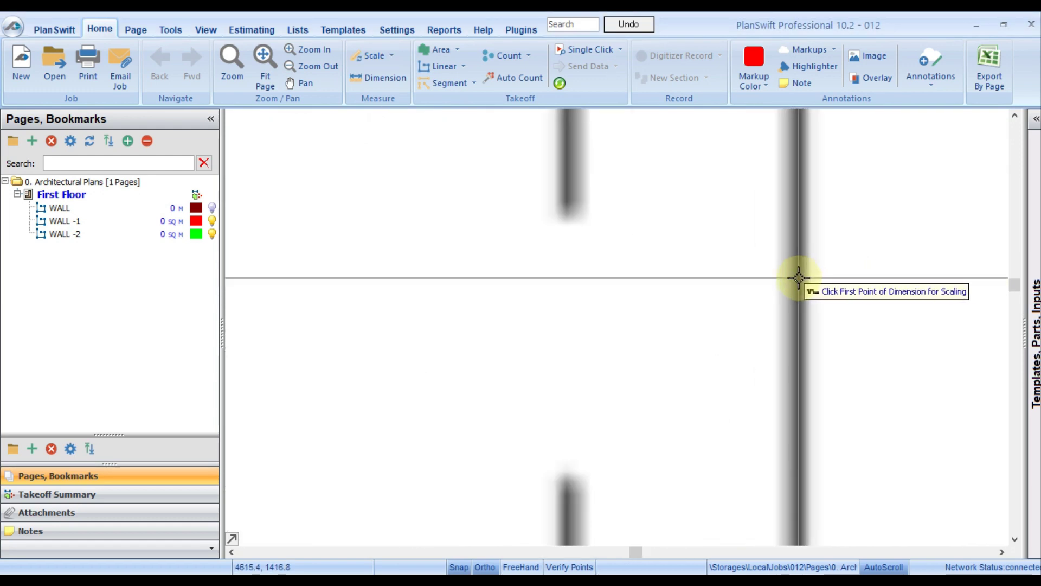
pyautogui.scroll(-6, 797, 277)
pyautogui.click(796, 279)
pyautogui.scroll(6, 353, 278)
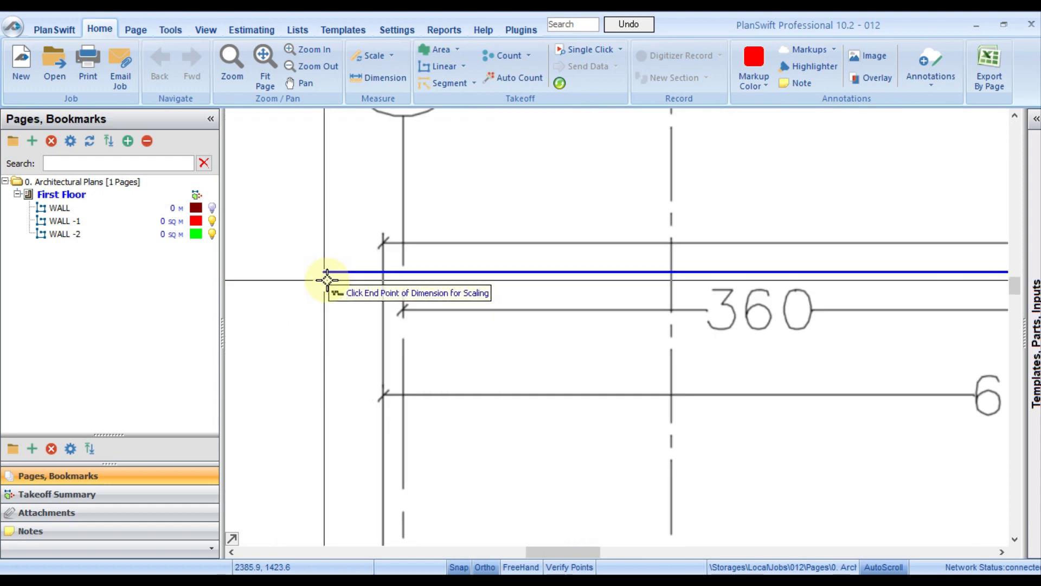
pyautogui.scroll(5, 382, 269)
pyautogui.click(382, 267)
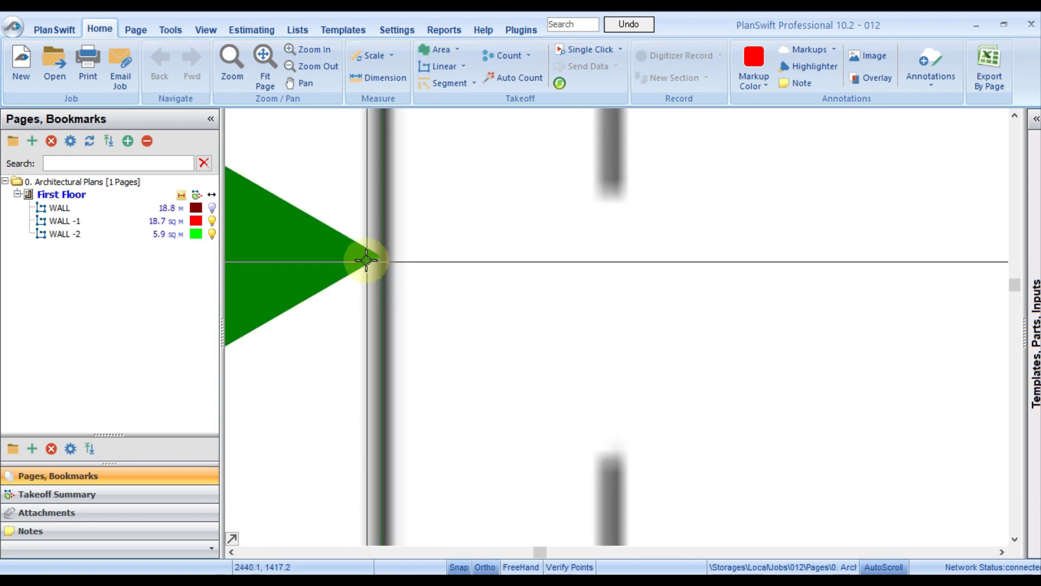
pyautogui.scroll(-5, 382, 267)
pyautogui.moveTo(590, 375); pyautogui.dragTo(599, 256)
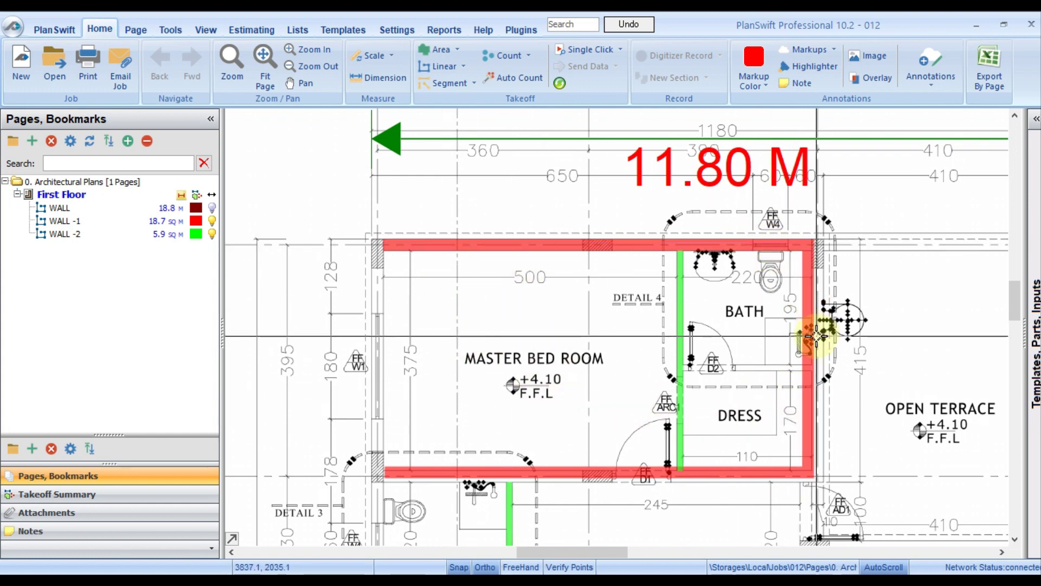
# Resume WALL -1 and trace the wall beside Bed Room 1 from the hatched corner to its bottom end.
pyautogui.scroll(4, 596, 257)
pyautogui.scroll(-2, 609, 299)
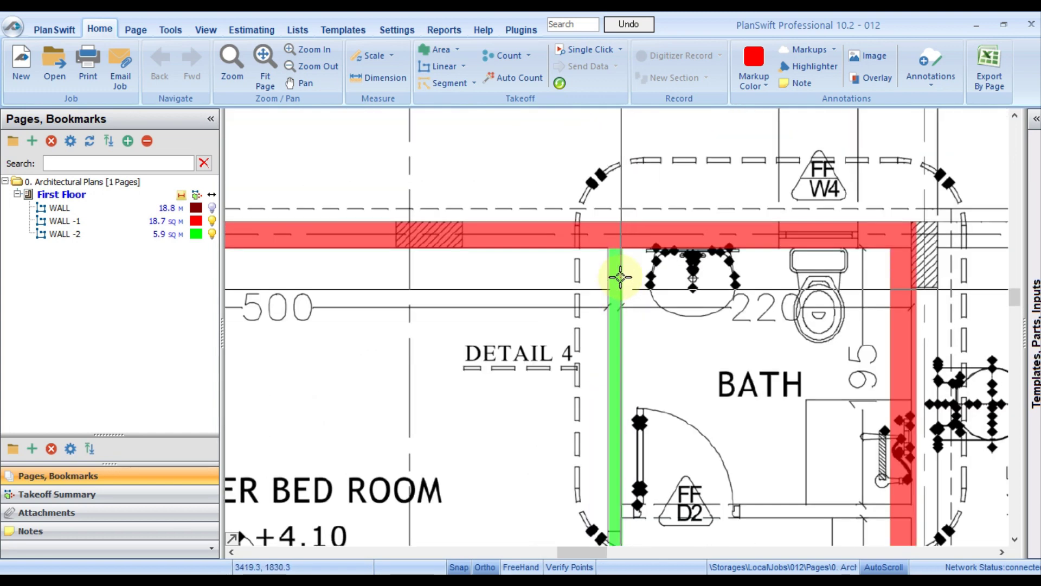
pyautogui.scroll(-5, 604, 314)
pyautogui.scroll(2, 604, 379)
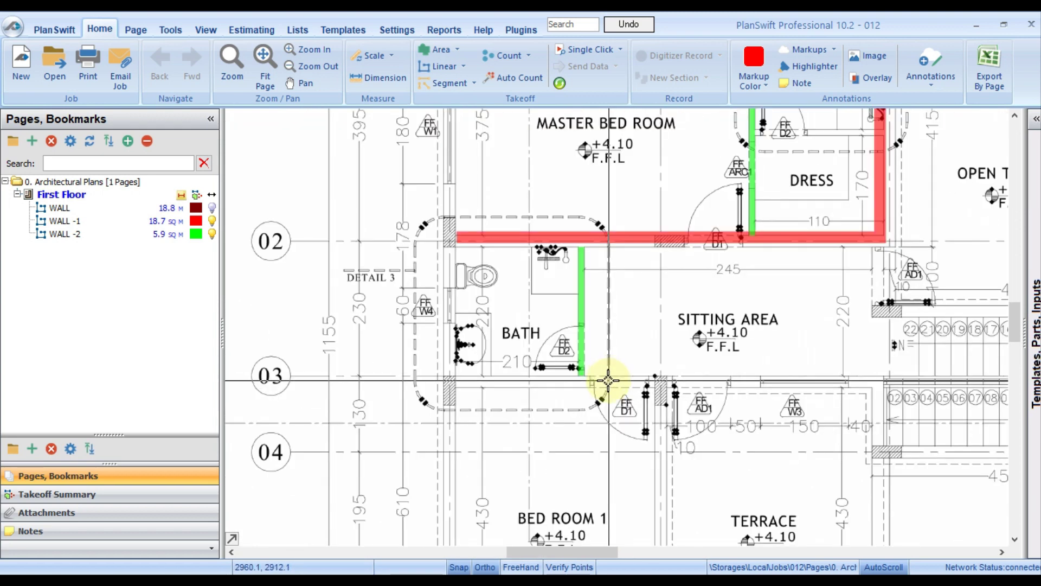
pyautogui.scroll(-2, 624, 214)
pyautogui.scroll(-3, 623, 214)
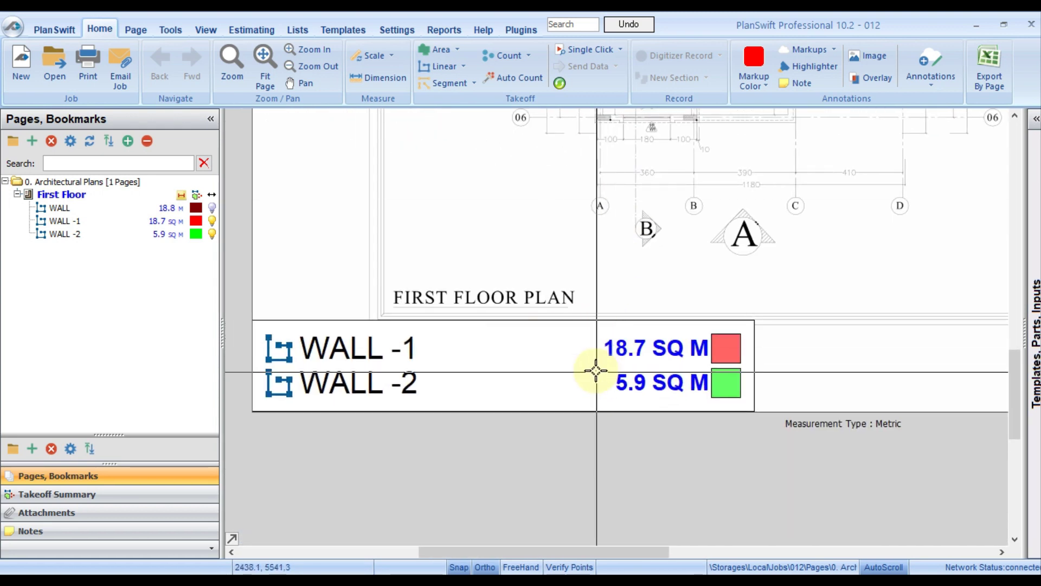
pyautogui.scroll(3, 661, 249)
pyautogui.scroll(3, 663, 209)
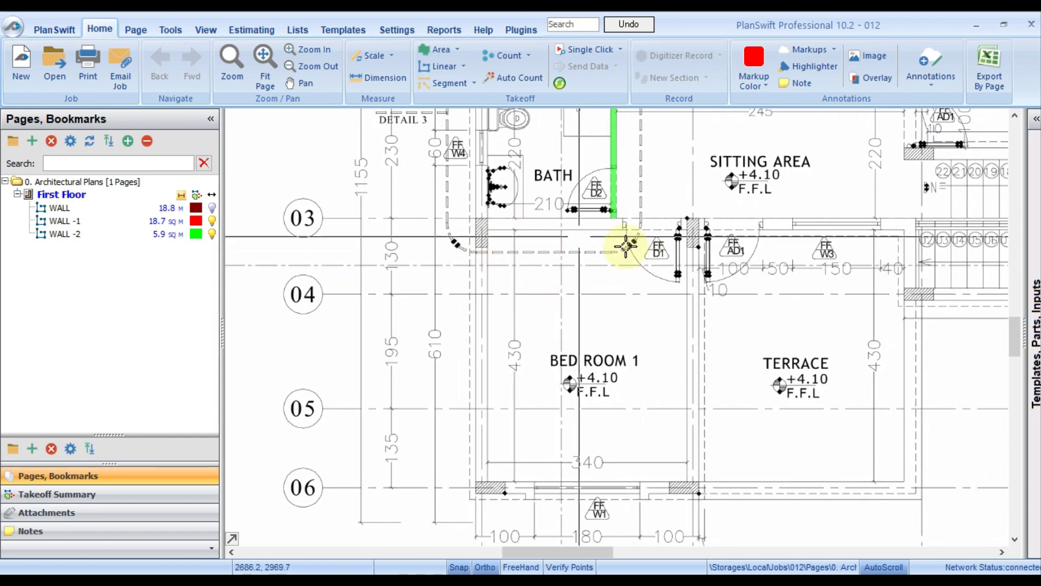
pyautogui.doubleClick(26, 223)
pyautogui.scroll(2, 488, 217)
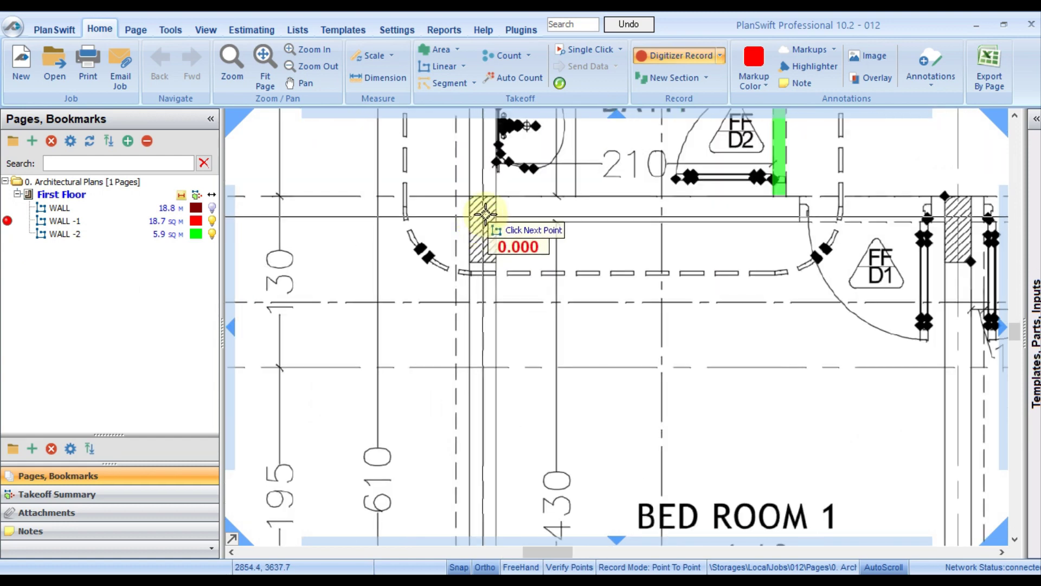
pyautogui.scroll(3, 482, 265)
pyautogui.click(502, 259)
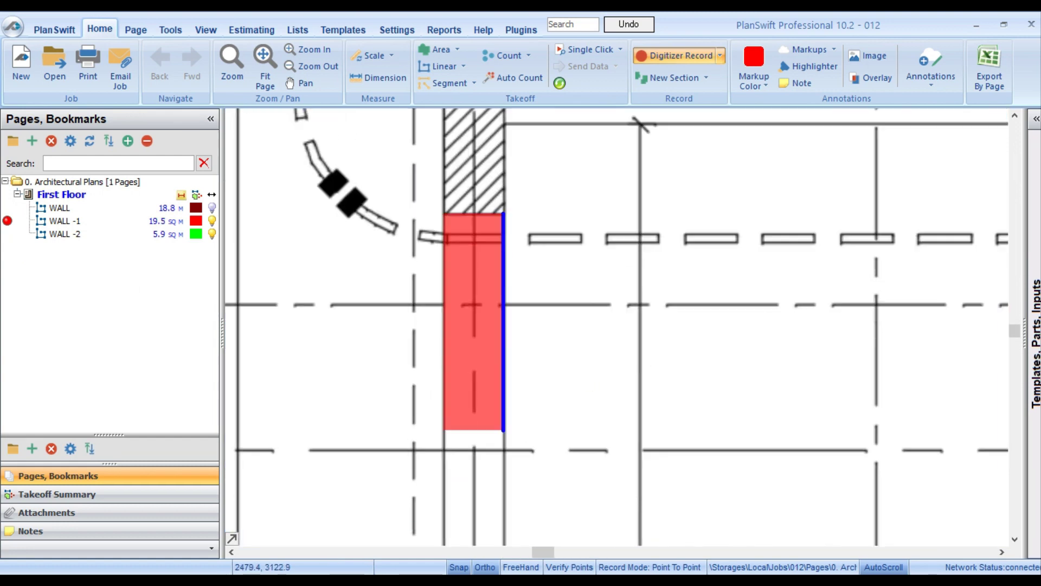
pyautogui.scroll(-2, 488, 475)
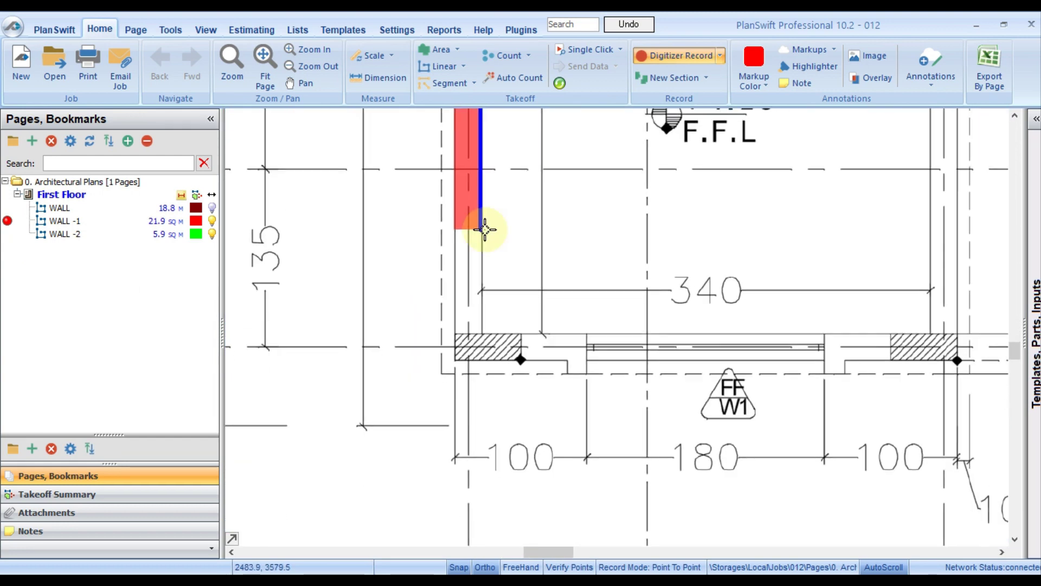
pyautogui.click(477, 332)
pyautogui.scroll(-2, 507, 216)
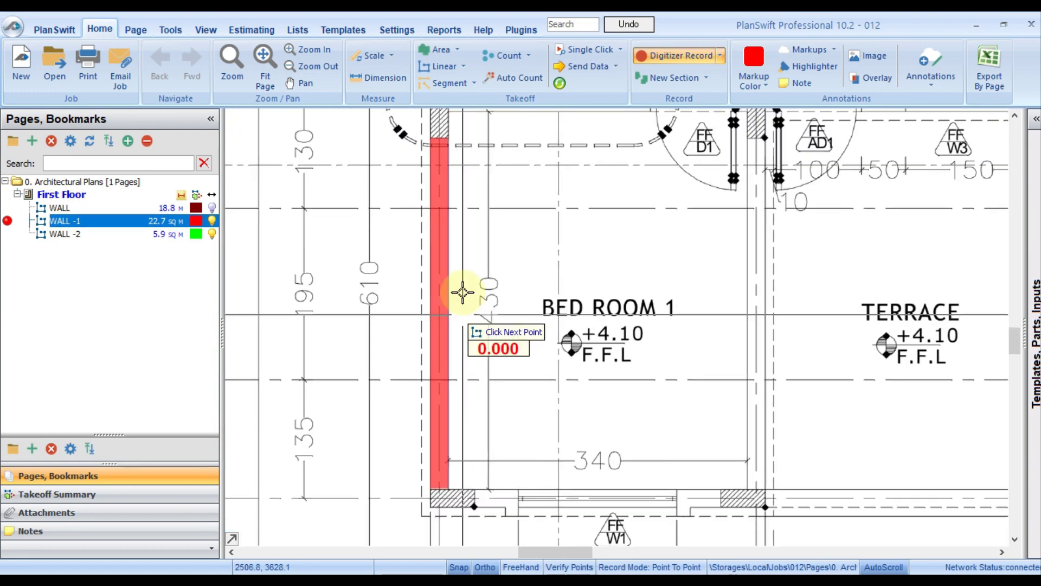
# Stop the WALL -1 takeoff, now totalling 22.7 SQ M.
pyautogui.rightClick(470, 250)
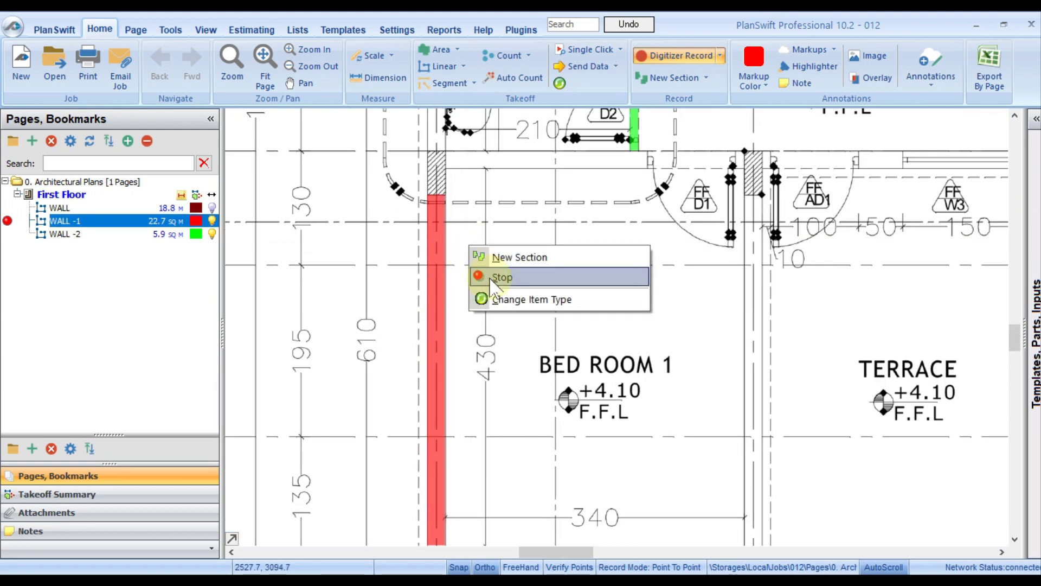
pyautogui.click(494, 274)
pyautogui.scroll(-4, 430, 198)
pyautogui.scroll(-2, 617, 332)
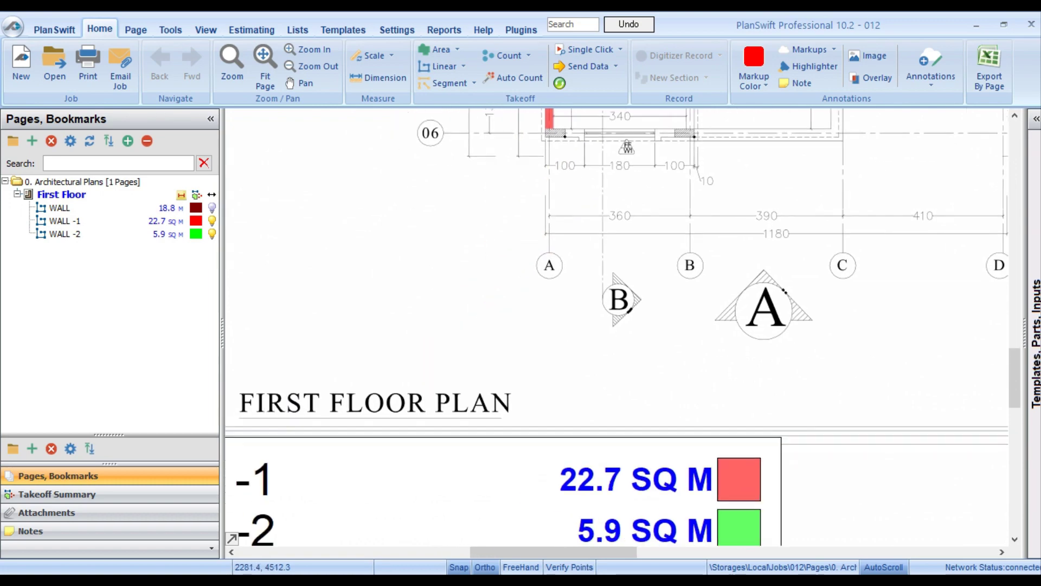
pyautogui.scroll(2, 617, 332)
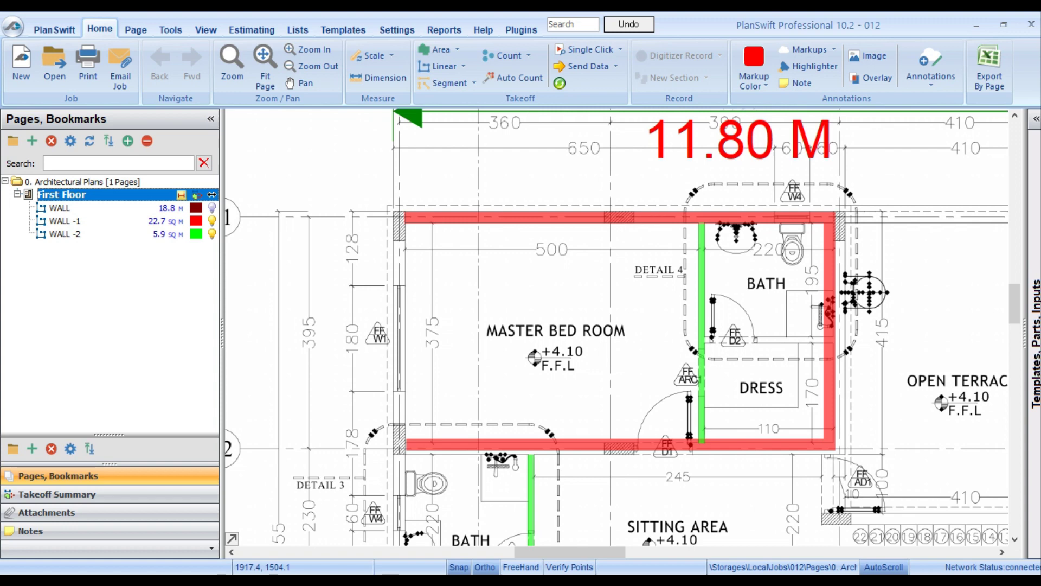
# Switch to the Chrome YouTube window and browse the PlanSwift consultant channel's Videos page.
pyautogui.moveTo(215, 569)
pyautogui.click(255, 556)
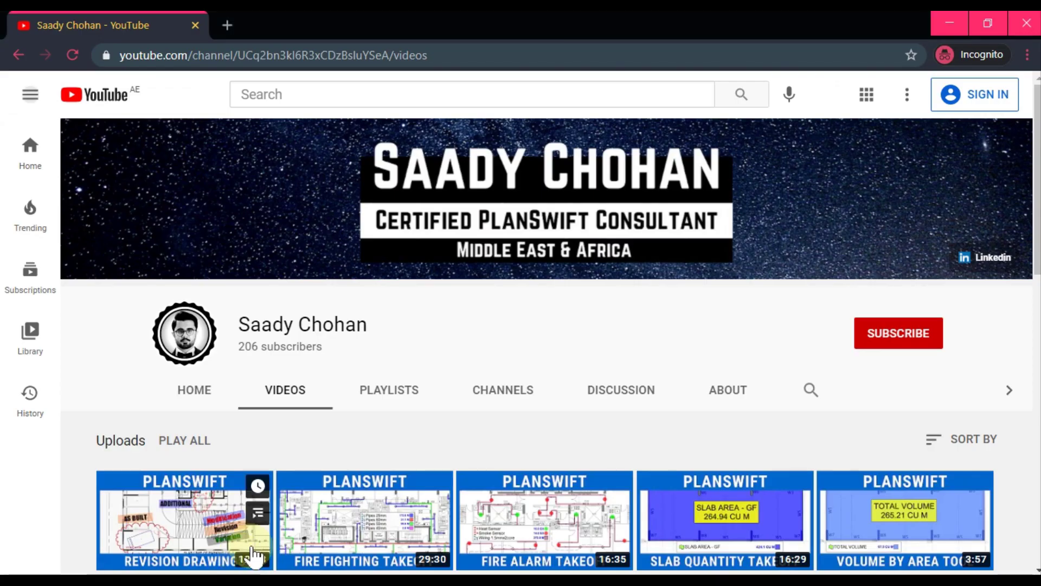
pyautogui.moveTo(378, 336); pyautogui.dragTo(246, 331)
pyautogui.click(430, 339)
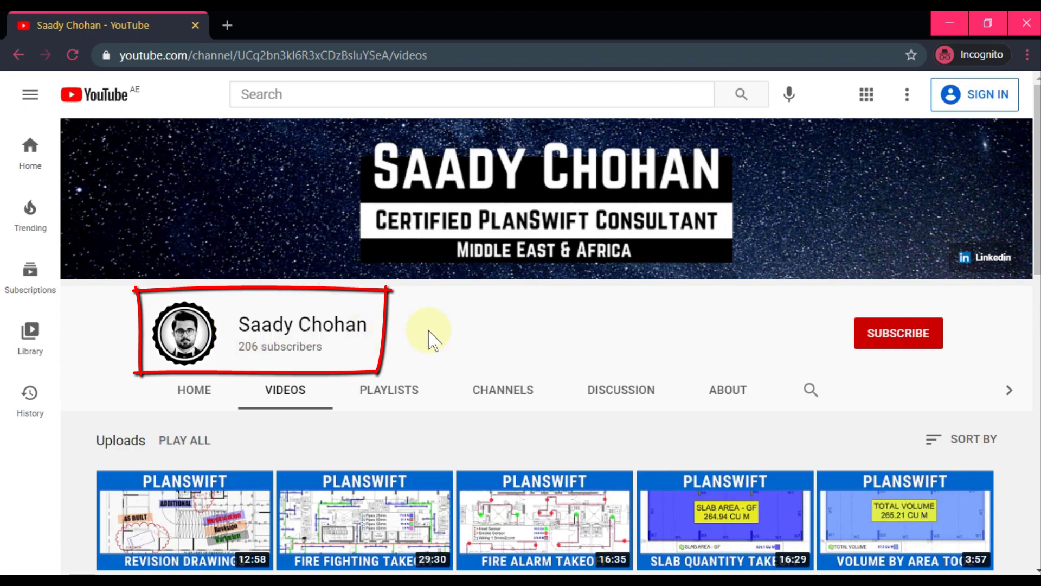
pyautogui.scroll(-12, 461, 315)
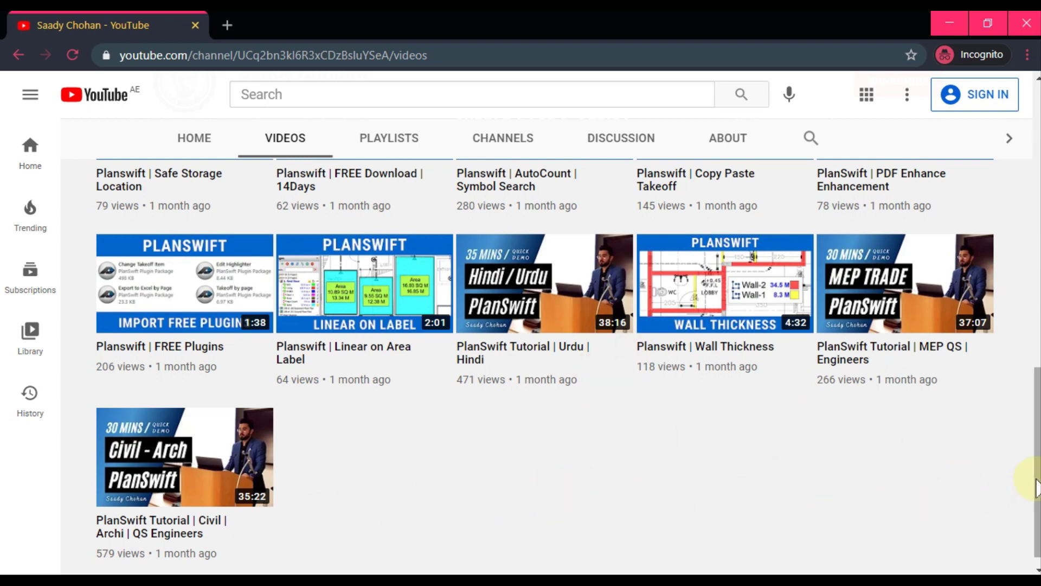
pyautogui.scroll(4, 1038, 480)
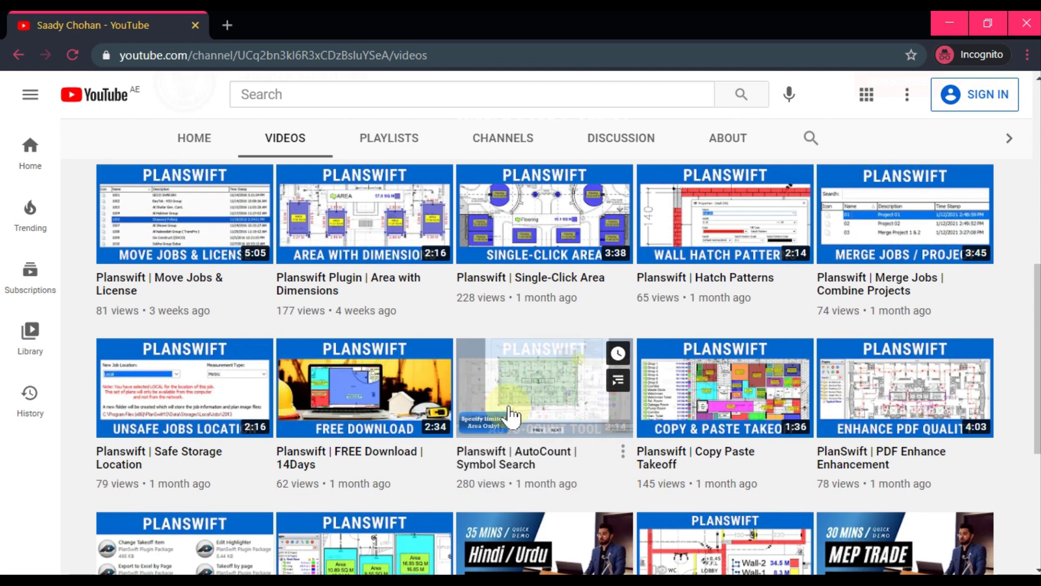
pyautogui.scroll(2, 516, 412)
pyautogui.scroll(3, 760, 293)
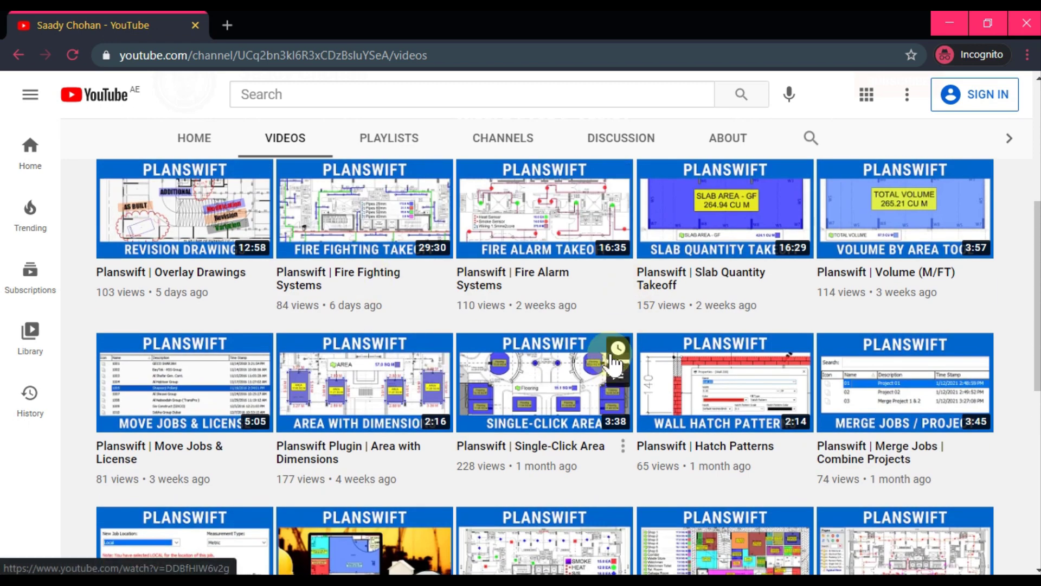
pyautogui.scroll(3, 591, 369)
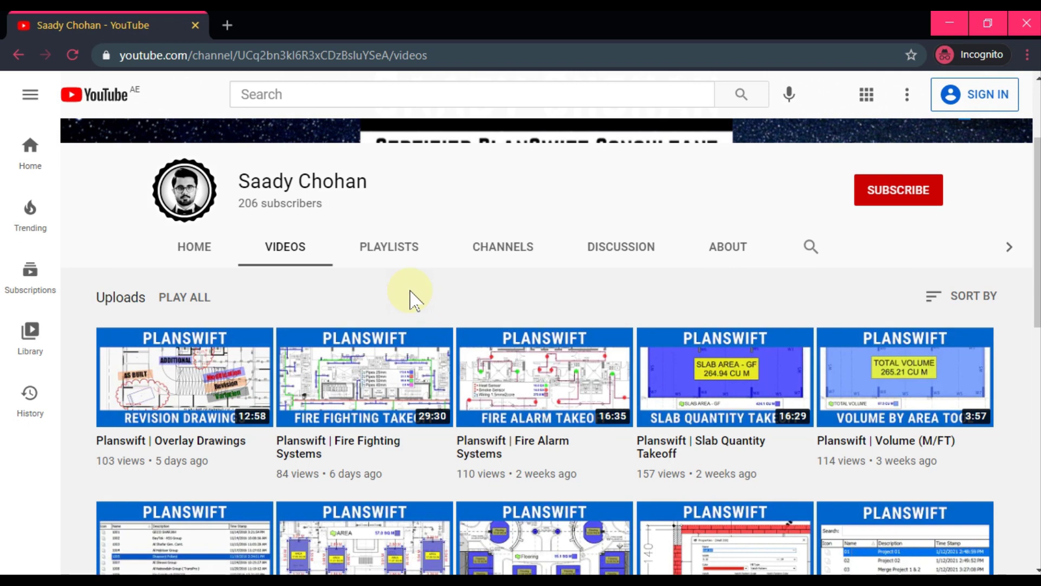
pyautogui.scroll(3, 466, 319)
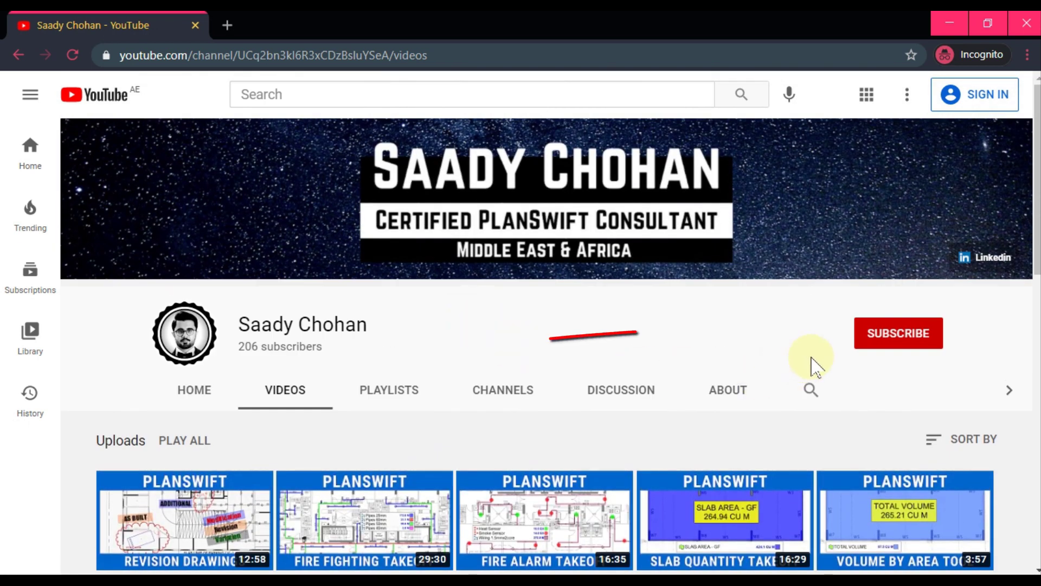